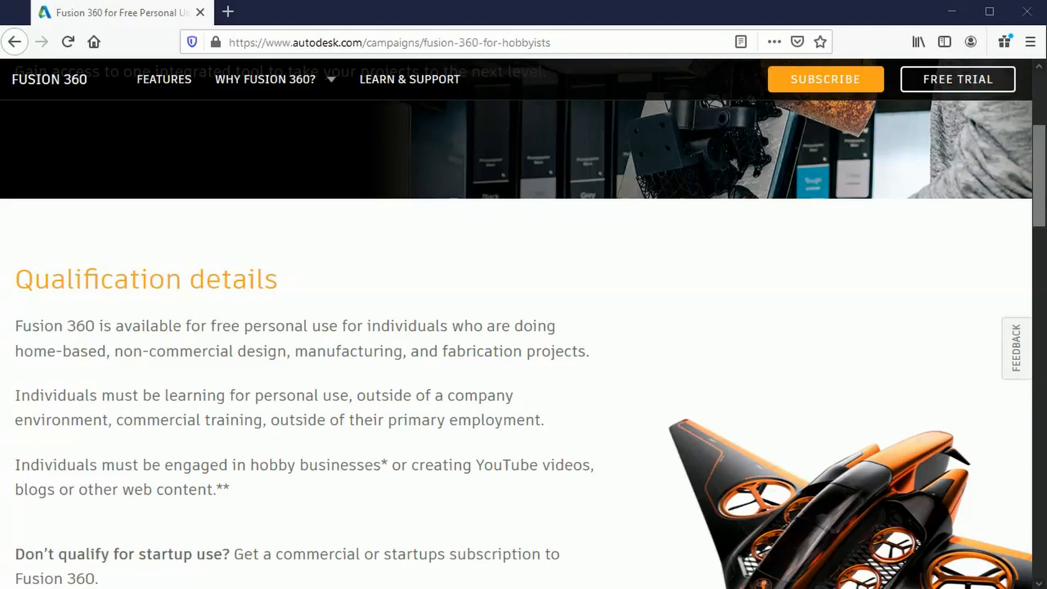
# - Read the qualification details and feature exclusions for free personal use of Fusion 360, and begin creating an Autodesk account
pyautogui.scroll(-2, 524, 323)
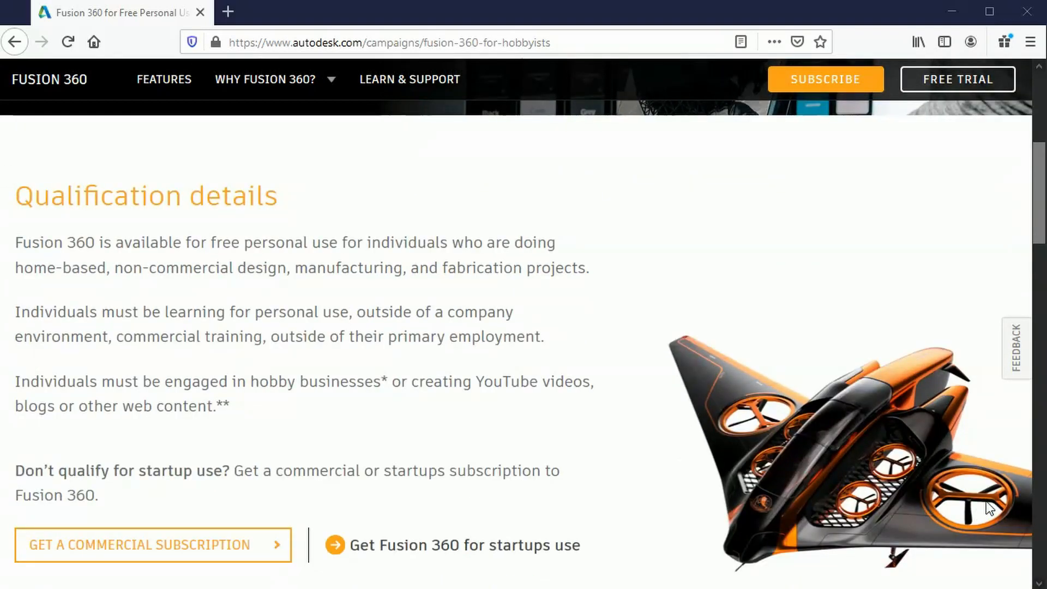
pyautogui.scroll(-2, 990, 509)
pyautogui.scroll(-4, 989, 508)
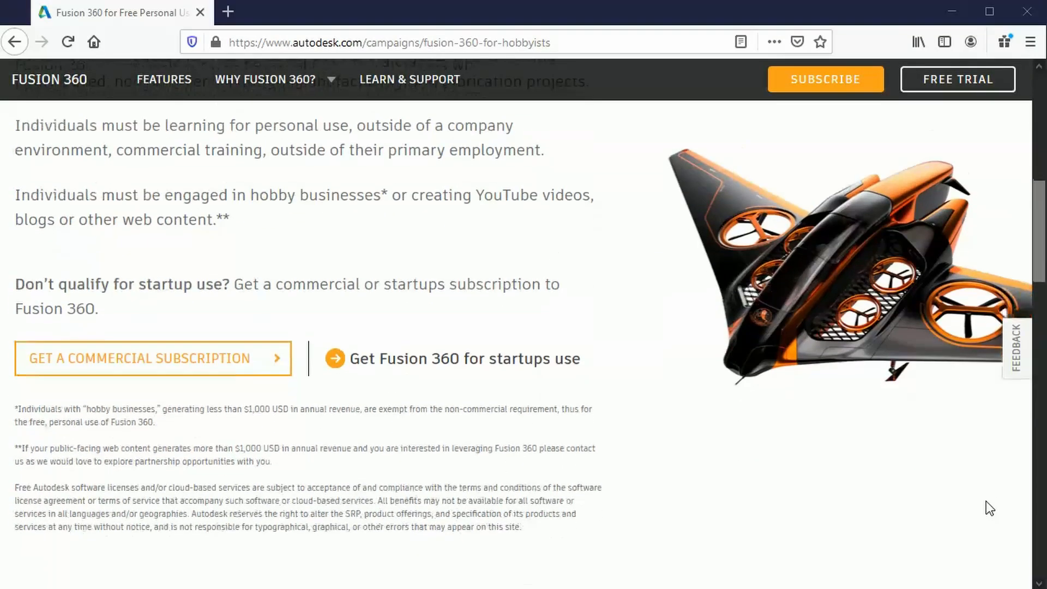
pyautogui.scroll(-6, 990, 508)
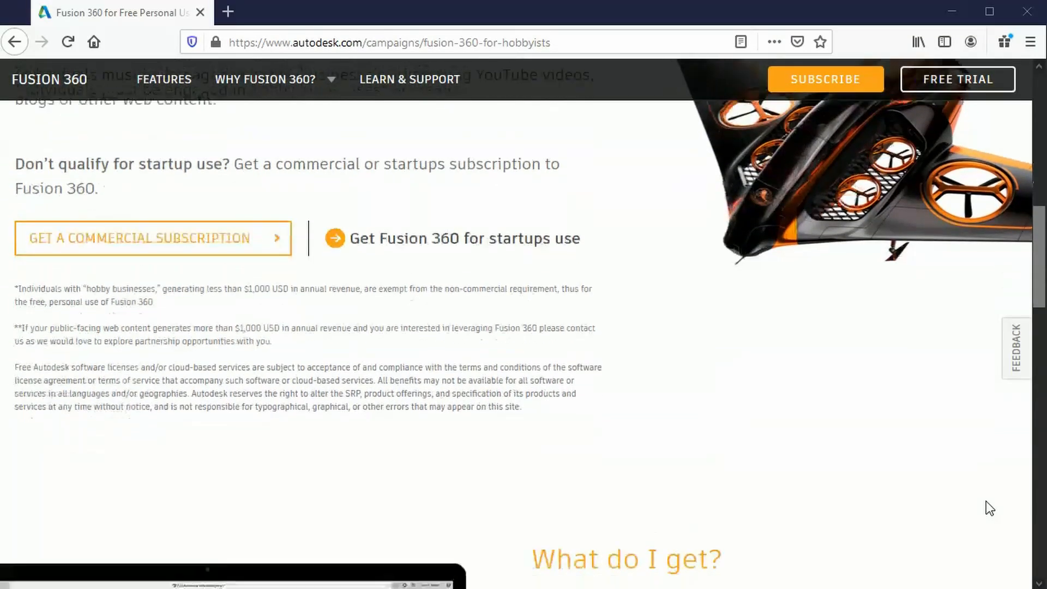
pyautogui.scroll(-12, 986, 502)
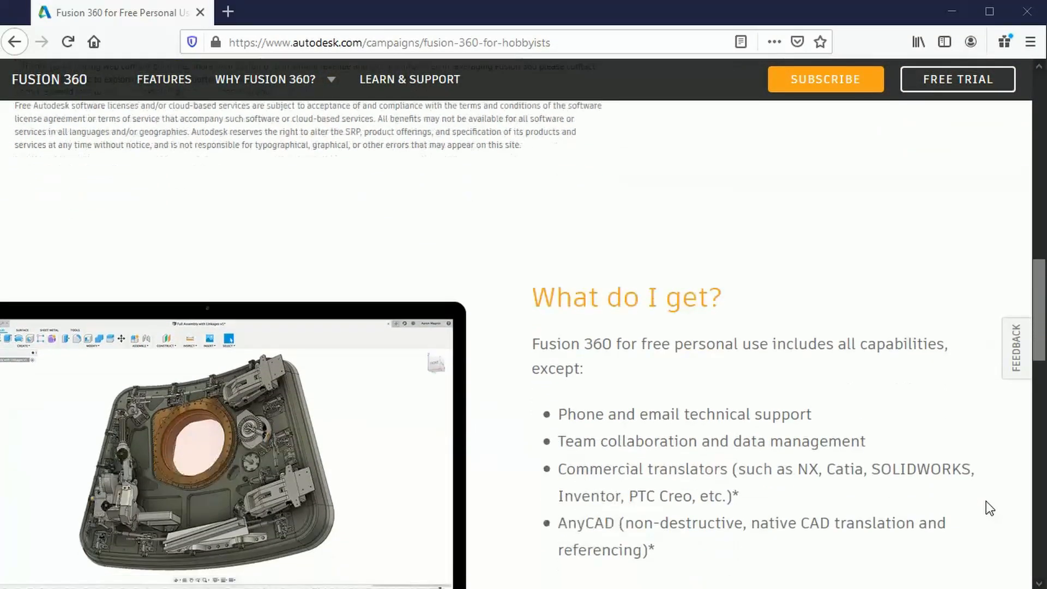
pyautogui.scroll(-8, 985, 501)
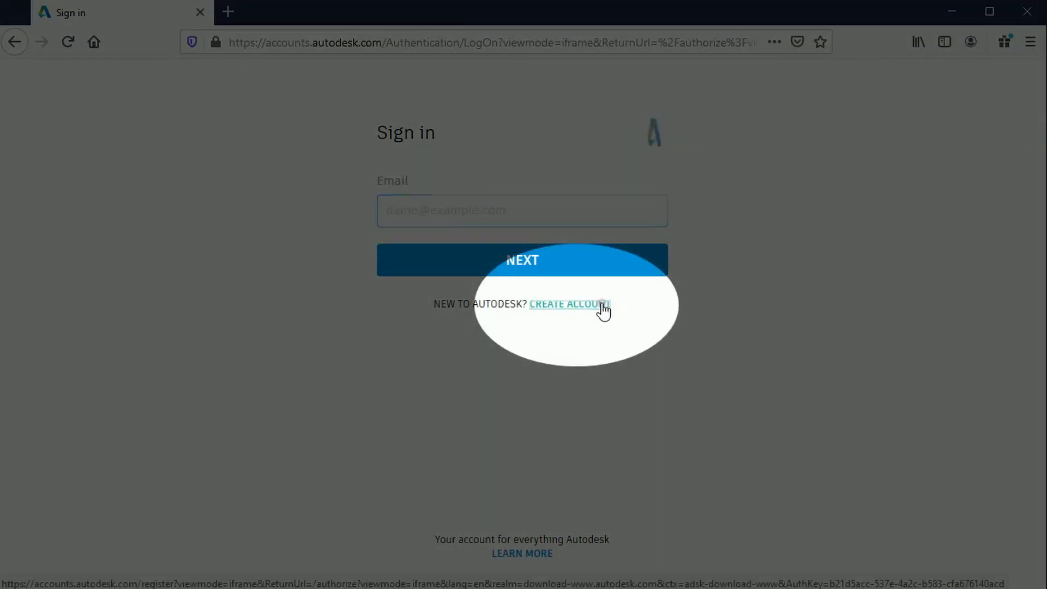
pyautogui.click(602, 305)
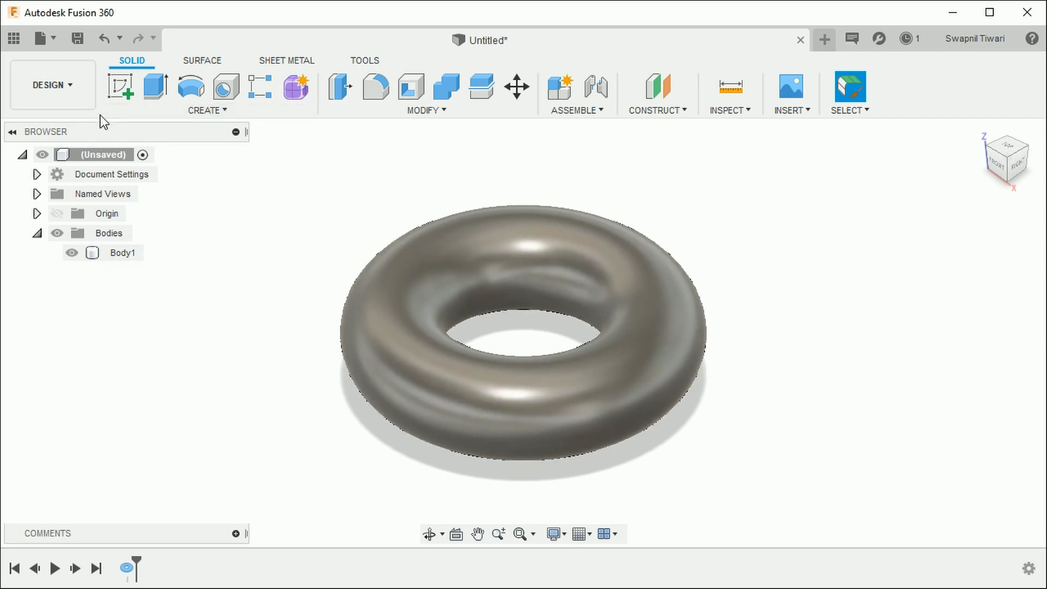
# - Look through the available workspaces, including the two sources offered for a drawing
pyautogui.click(80, 92)
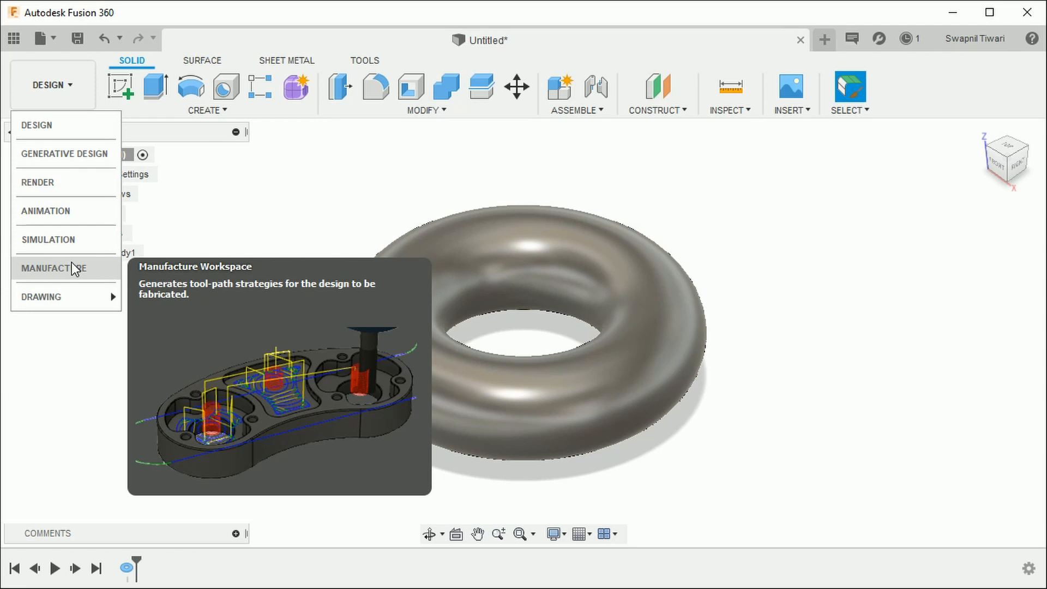
pyautogui.moveTo(68, 301)
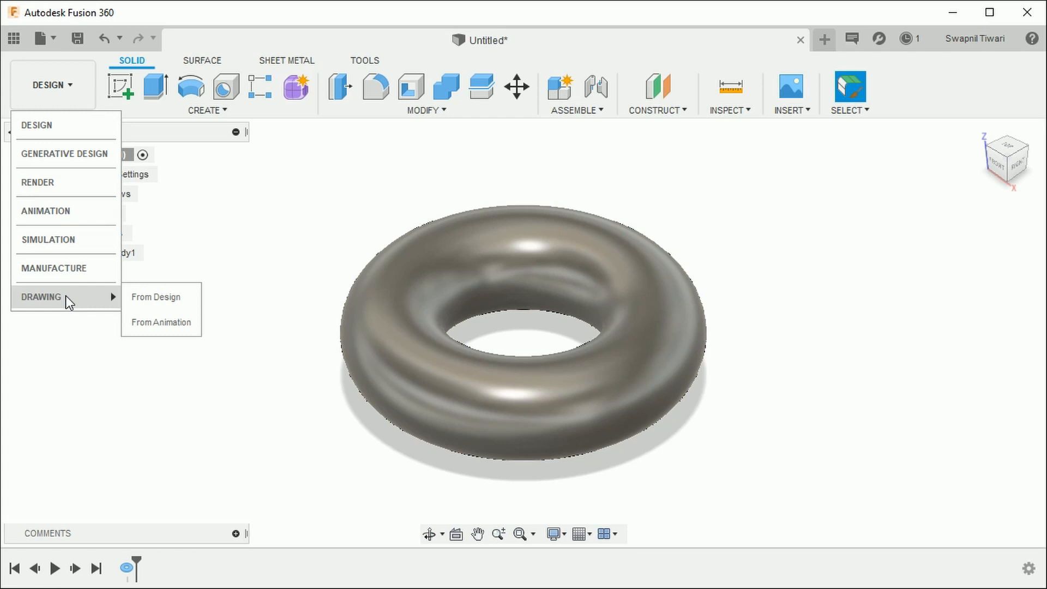
pyautogui.click(116, 413)
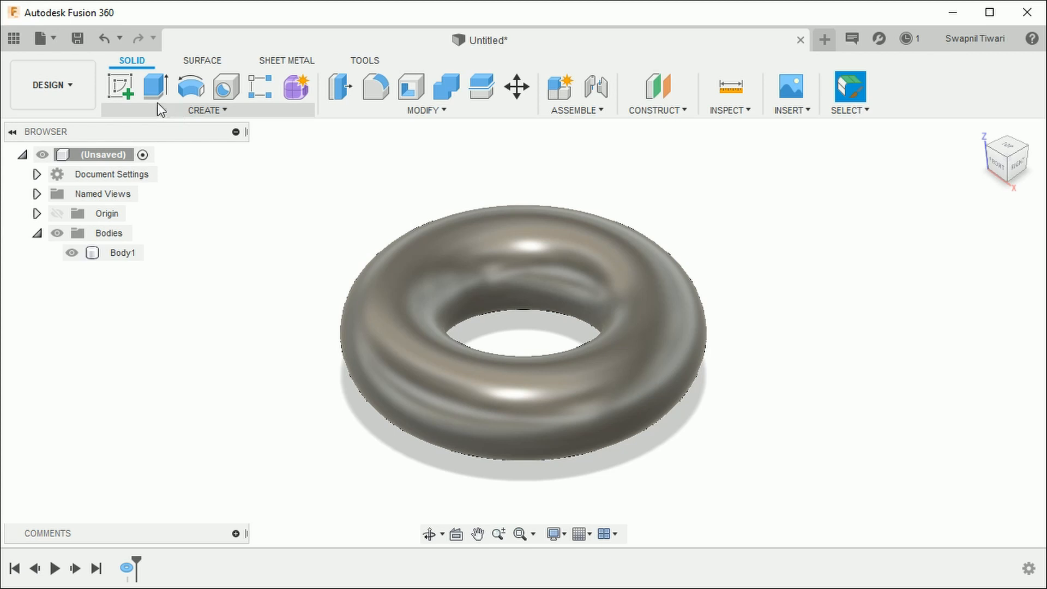
# - Examine the solid modeling commands for creating and modifying geometry, such as Extrude, Hole, Press Pull and Combine
pyautogui.moveTo(122, 90)
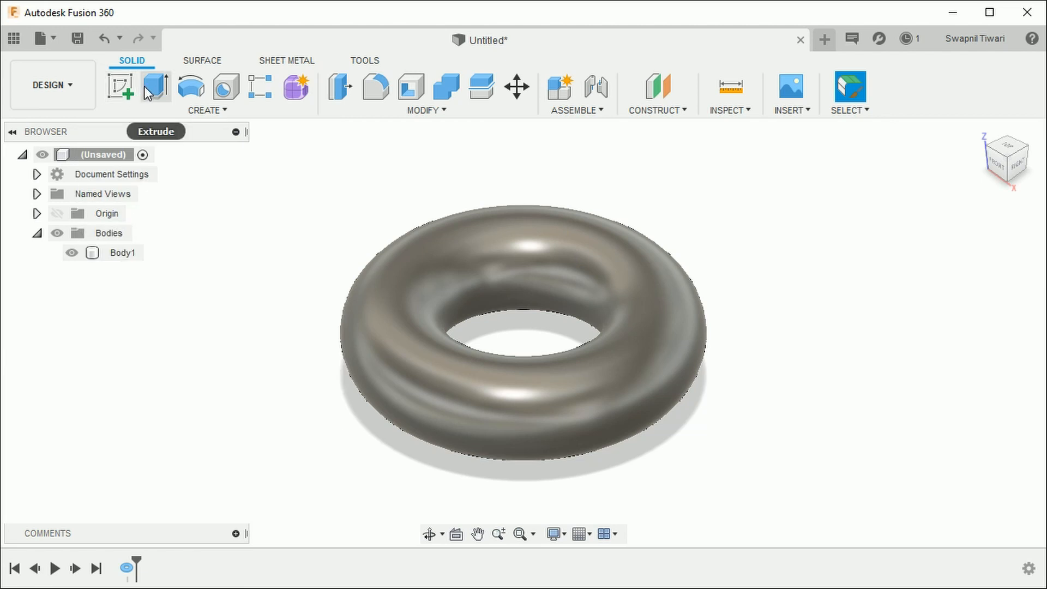
pyautogui.moveTo(153, 93)
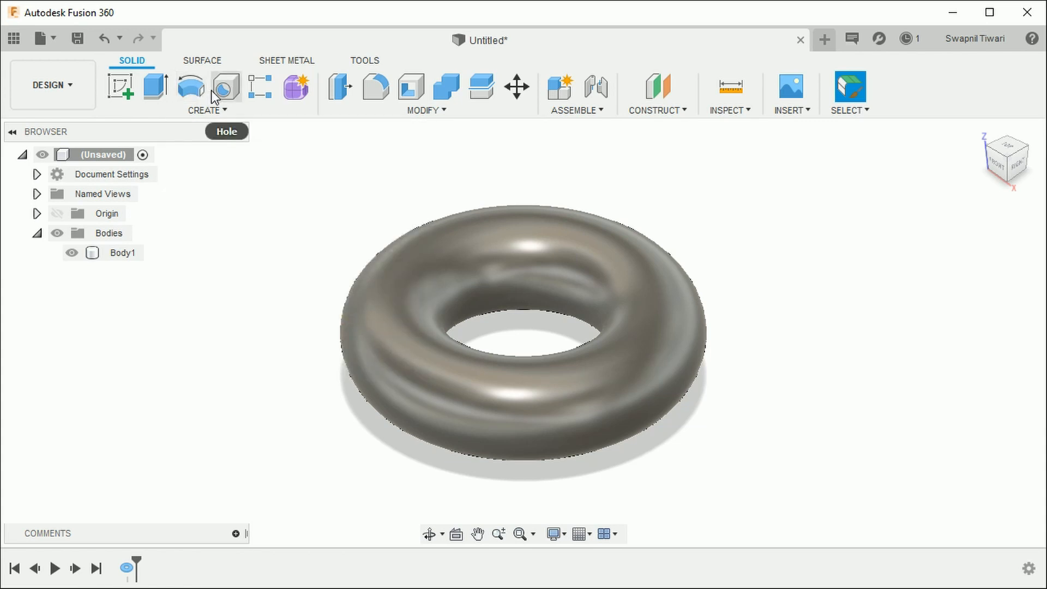
pyautogui.moveTo(213, 96)
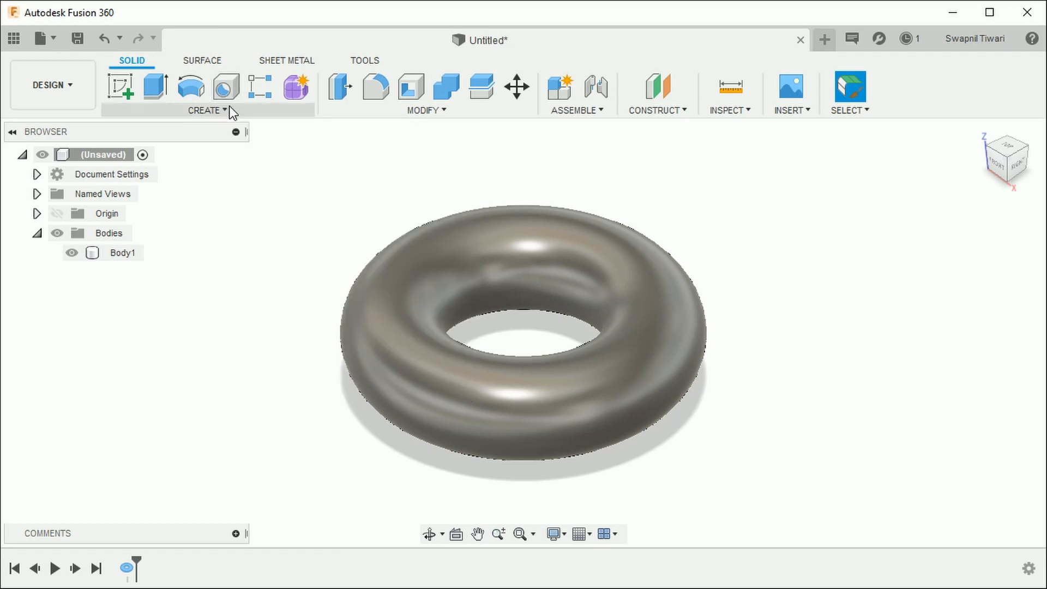
pyautogui.click(229, 110)
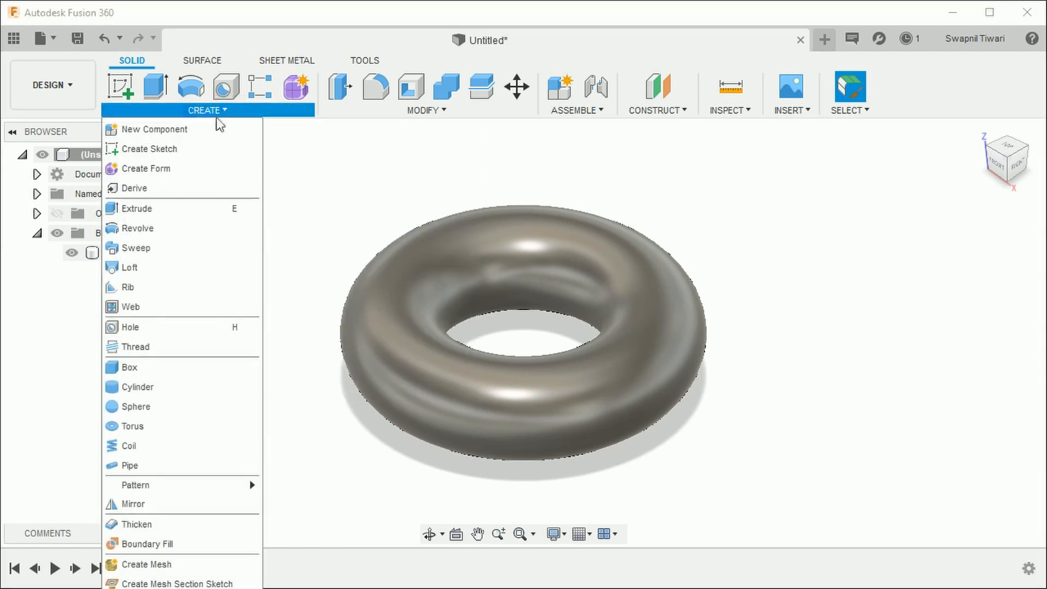
pyautogui.moveTo(238, 413)
pyautogui.click(431, 111)
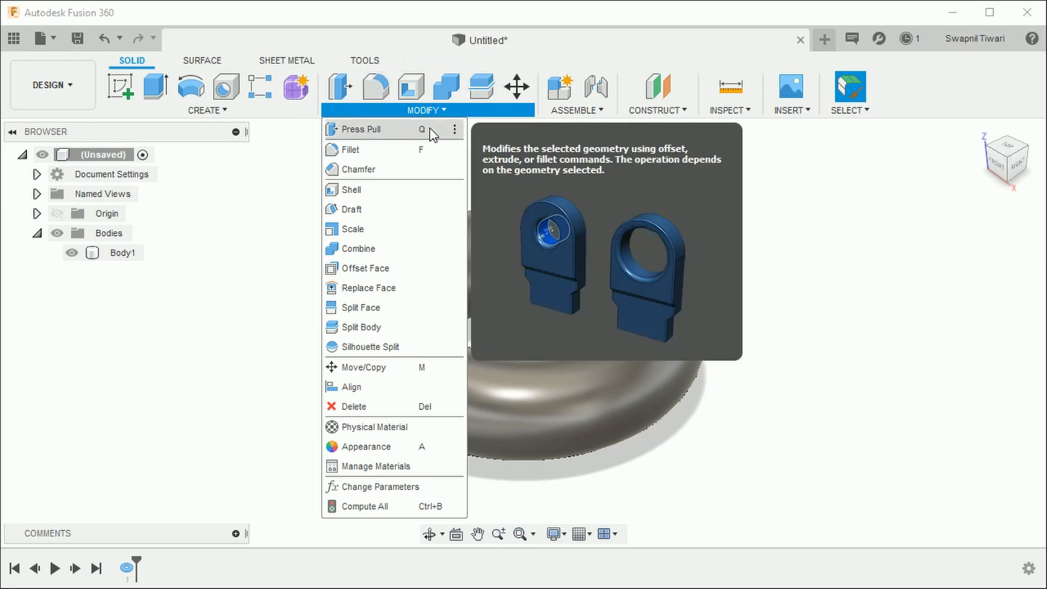
pyautogui.click(476, 148)
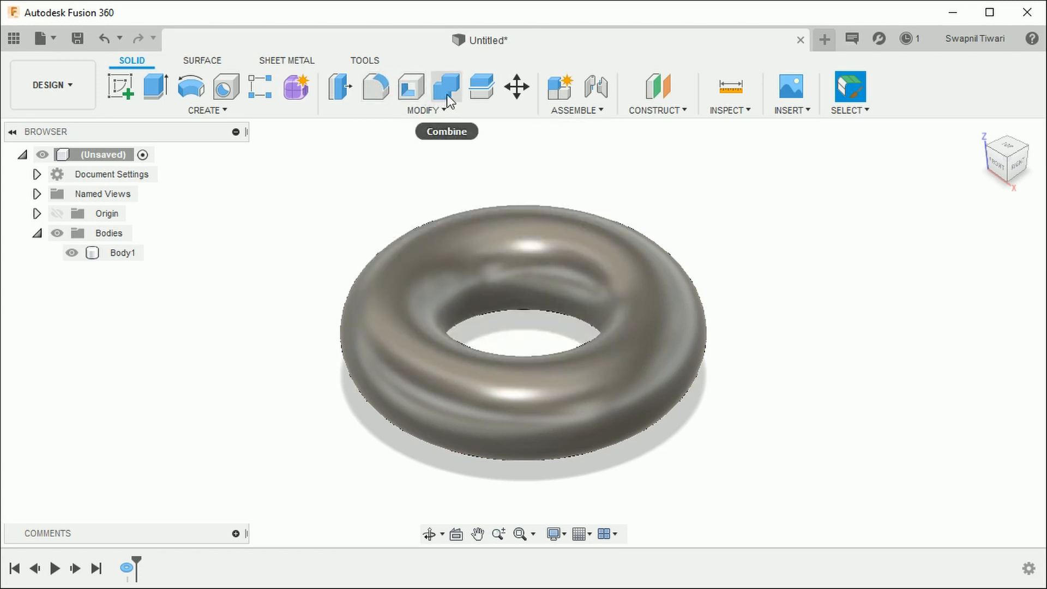
pyautogui.moveTo(447, 94)
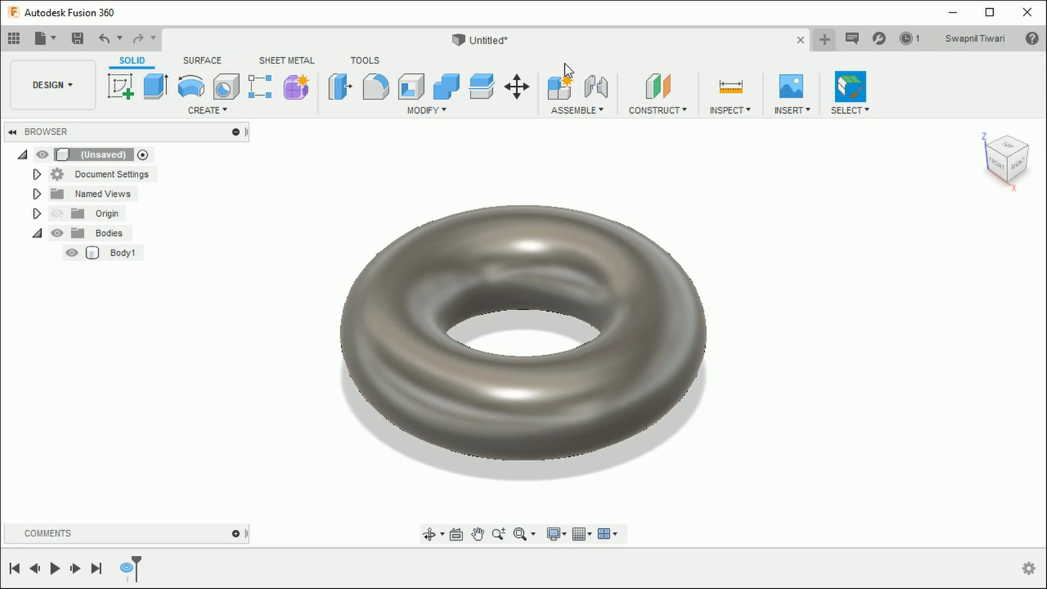
# - Examine the solid modeling commands for assembling, constructing, inspecting and inserting, along with the selection modes and filters
pyautogui.click(598, 114)
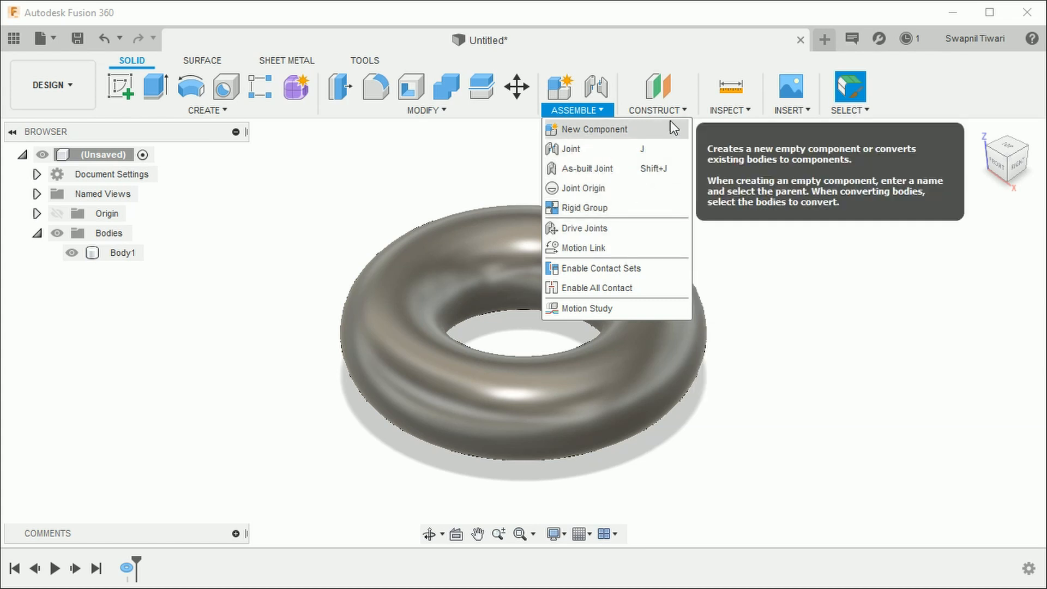
pyautogui.moveTo(674, 112)
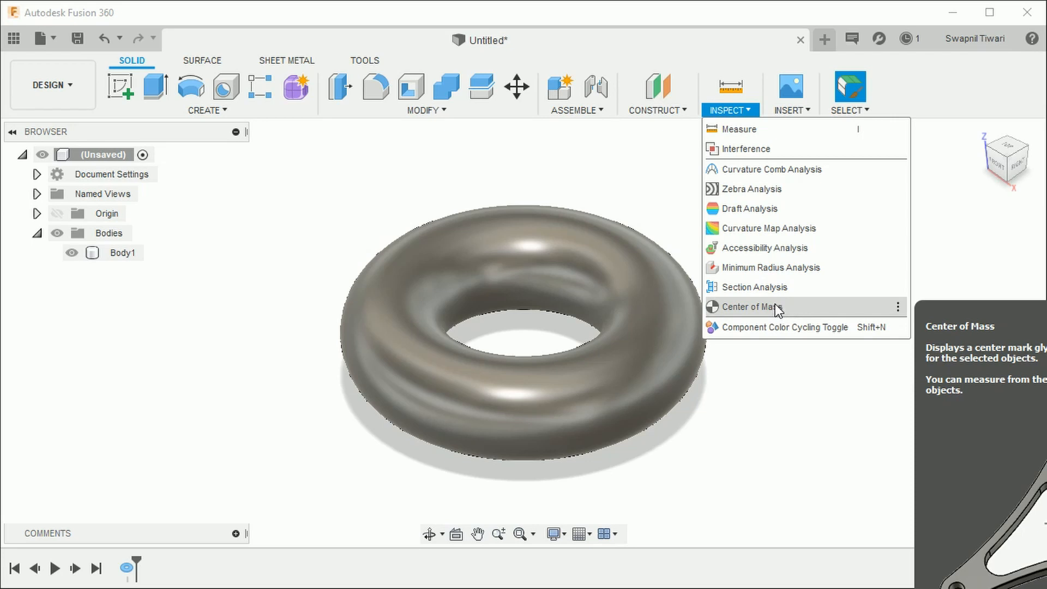
pyautogui.click(791, 112)
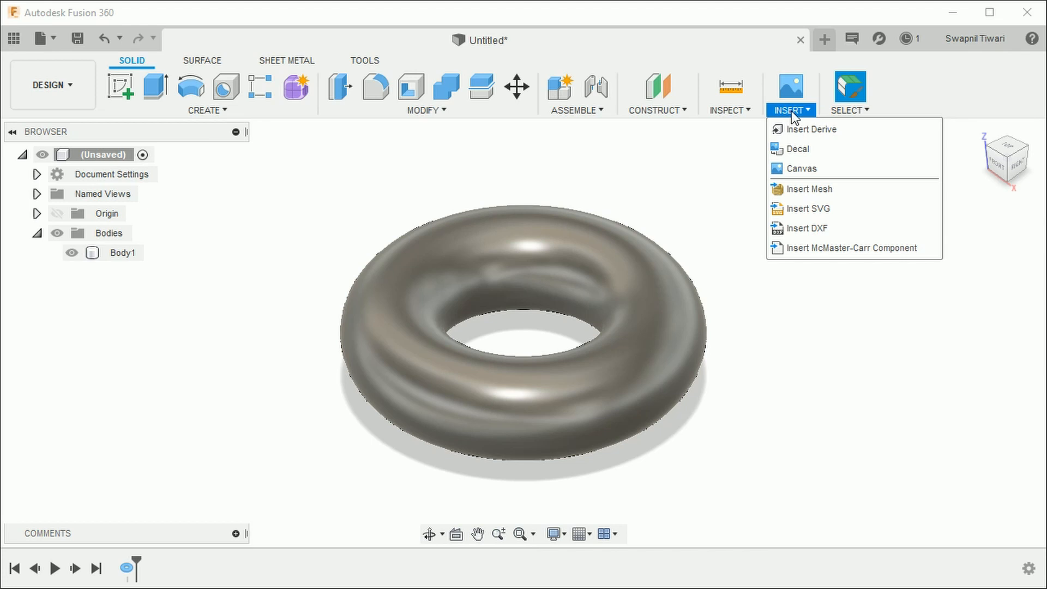
pyautogui.click(791, 111)
pyautogui.click(838, 111)
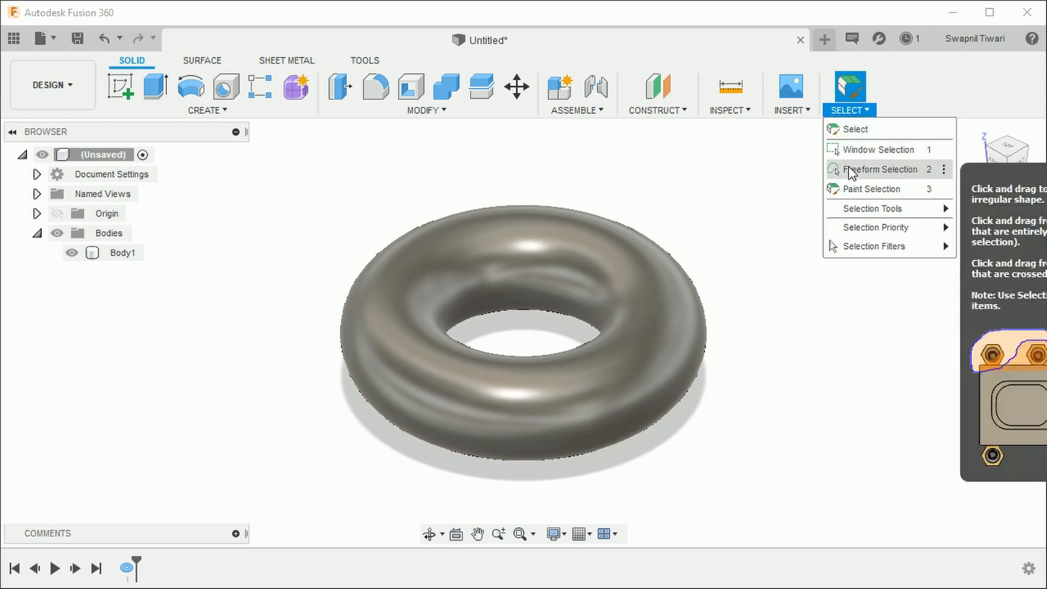
pyautogui.moveTo(872, 237)
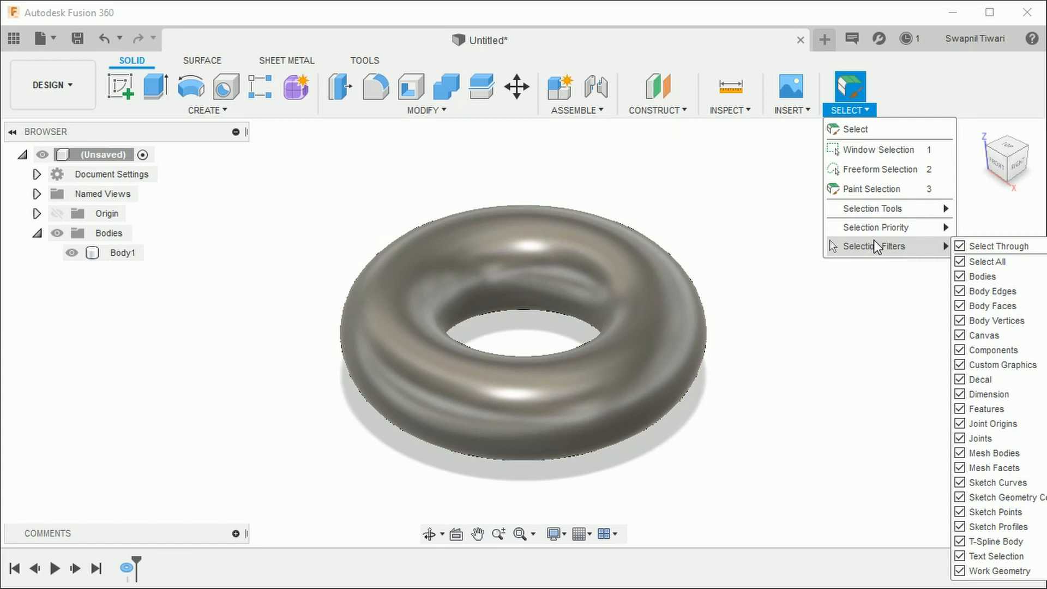
pyautogui.click(850, 292)
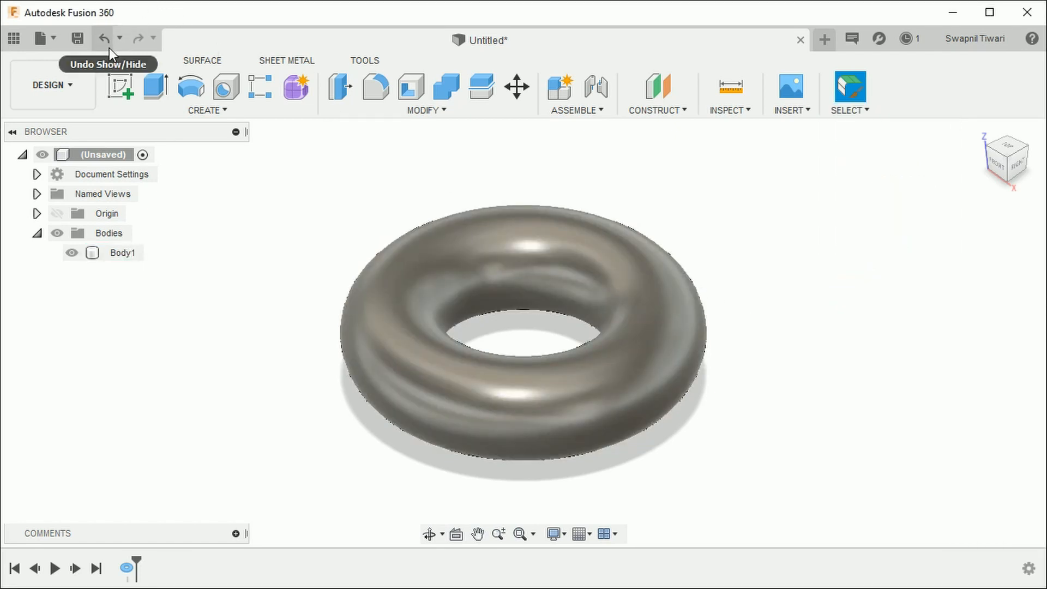
# - Examine the surface and sheet metal toolsets and the make, utility and inspection tools
pyautogui.click(198, 65)
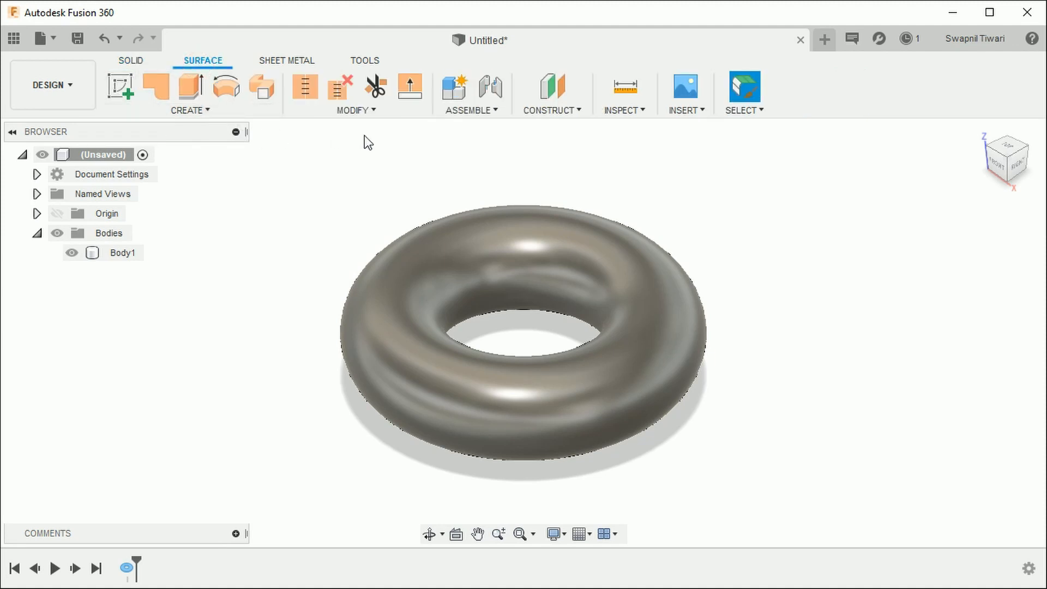
pyautogui.click(303, 62)
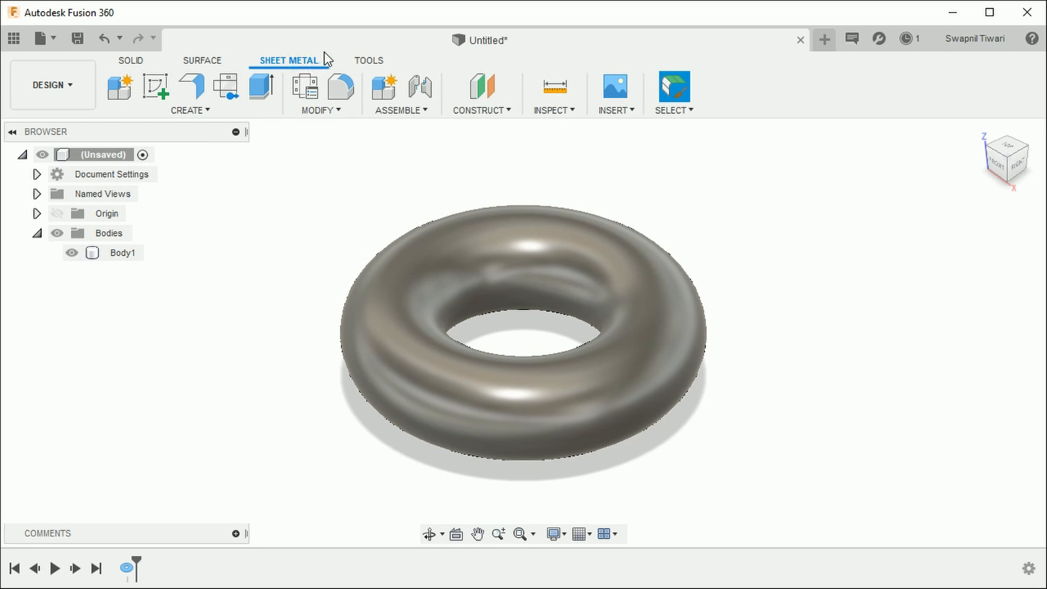
pyautogui.click(363, 62)
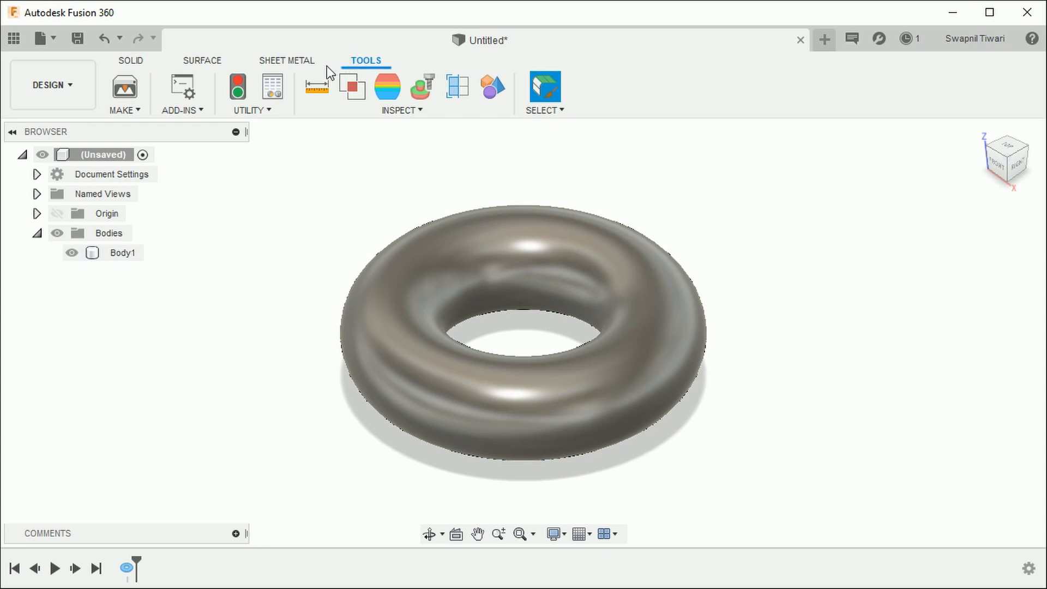
pyautogui.click(124, 111)
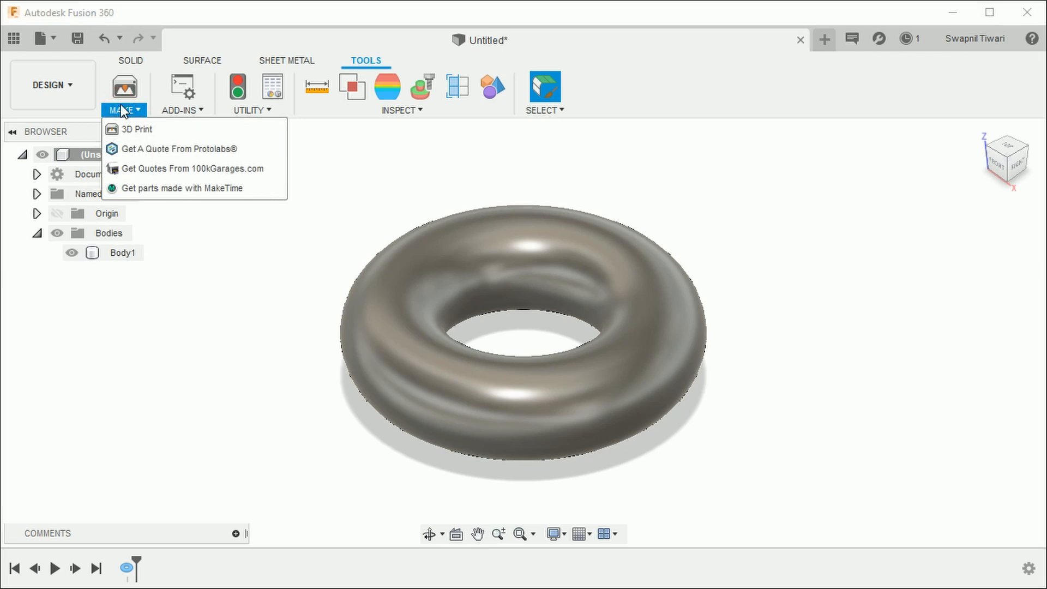
pyautogui.moveTo(271, 112)
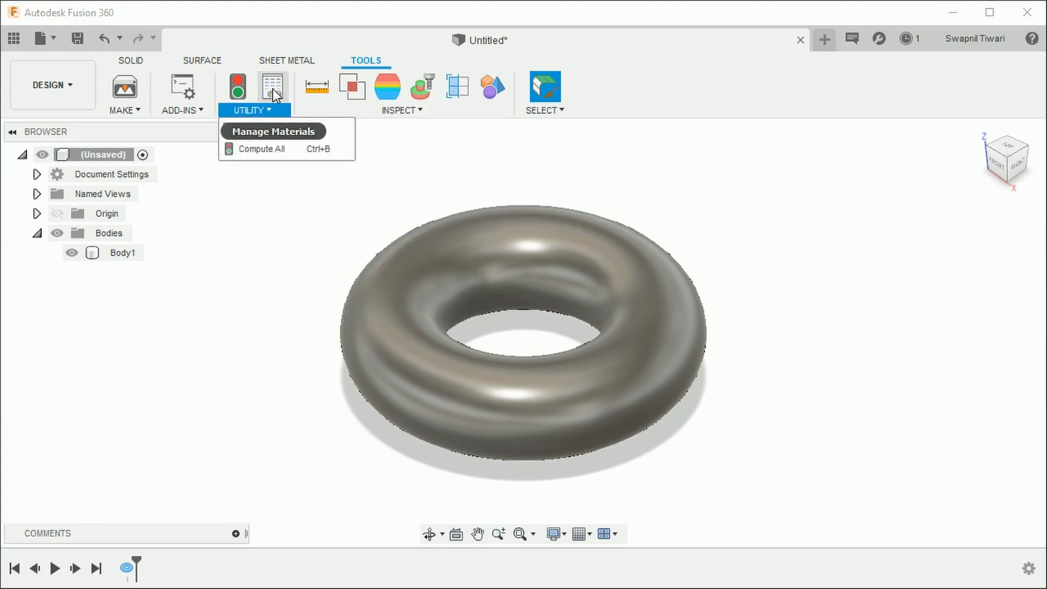
pyautogui.moveTo(391, 111)
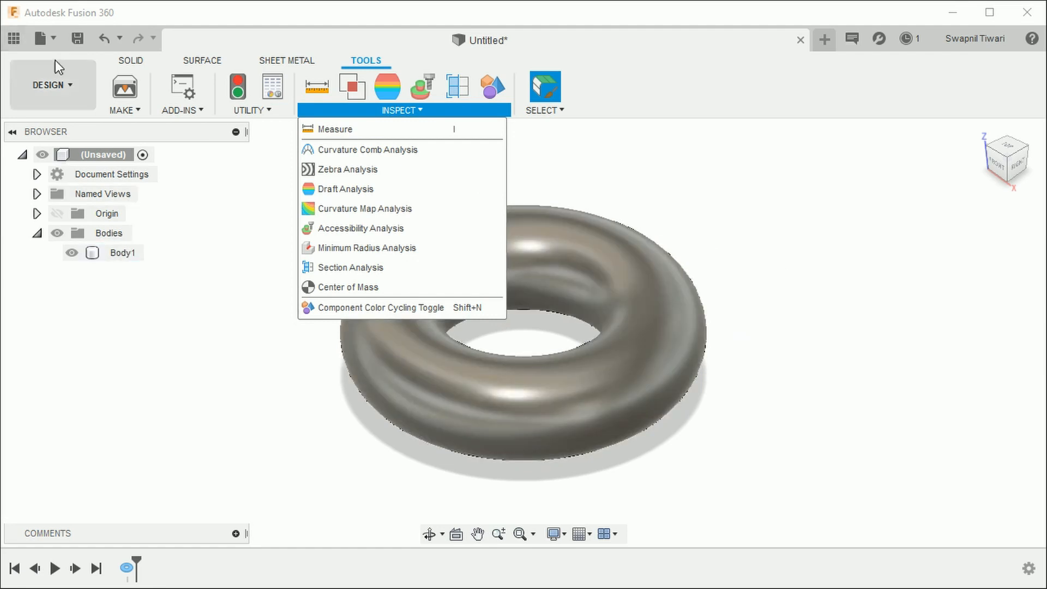
pyautogui.click(211, 248)
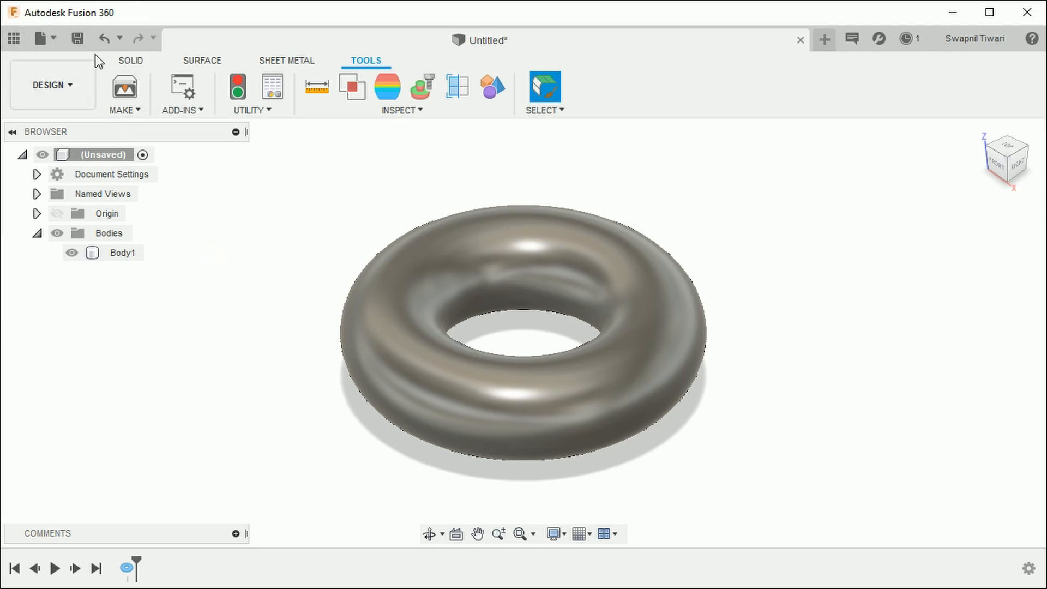
# - Look over the stored projects and sample designs, and the account and help options
pyautogui.click(14, 38)
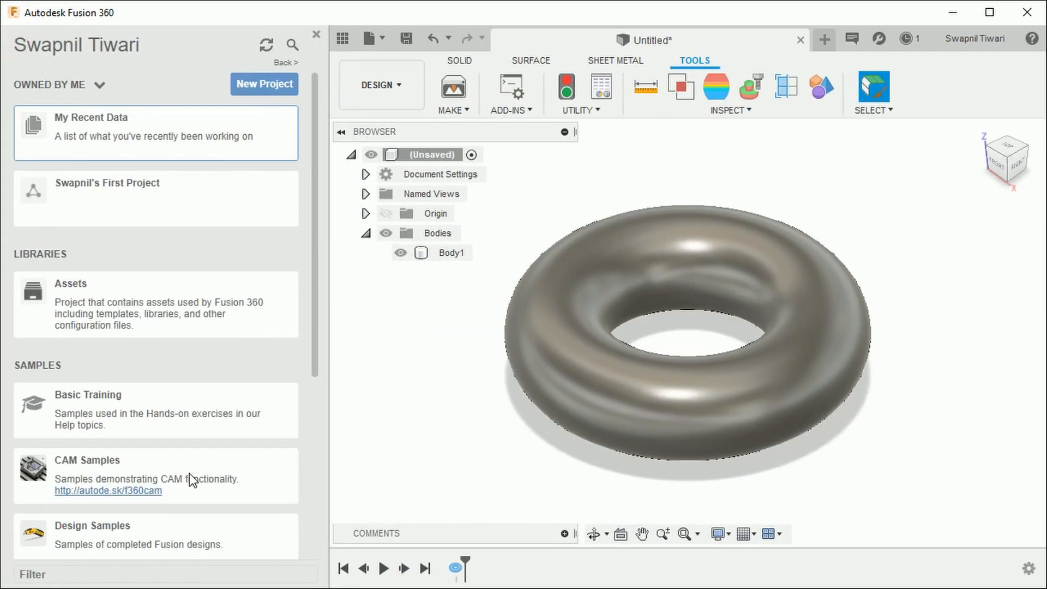
pyautogui.click(315, 34)
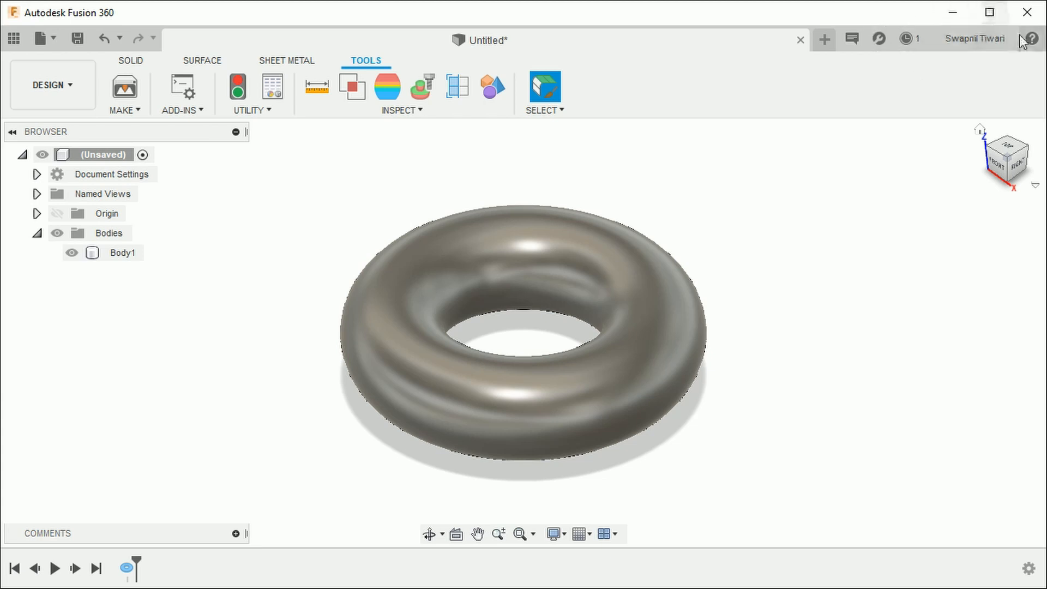
pyautogui.click(987, 40)
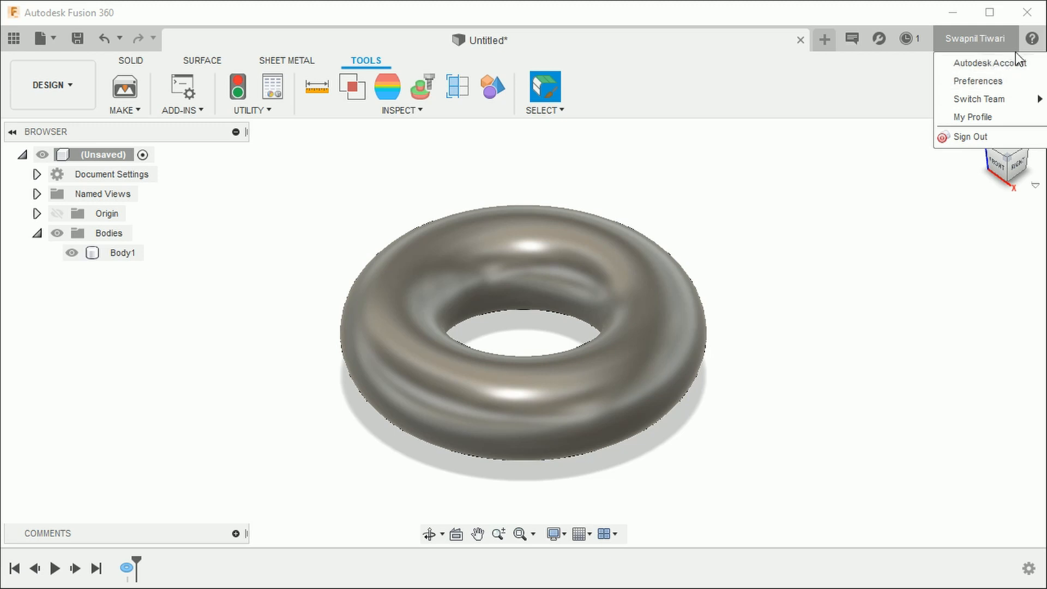
pyautogui.click(1031, 39)
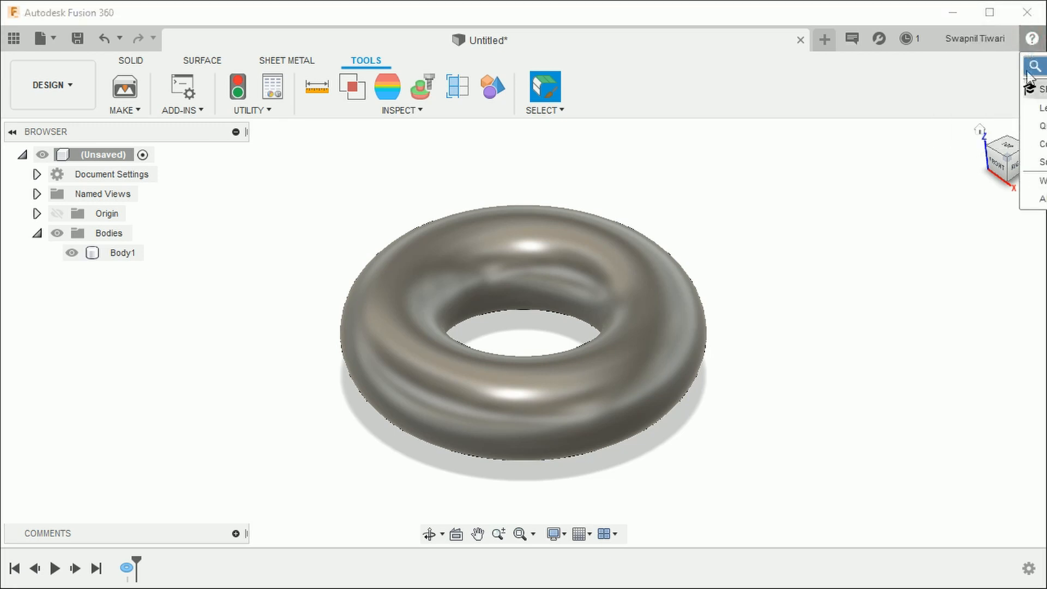
pyautogui.click(888, 200)
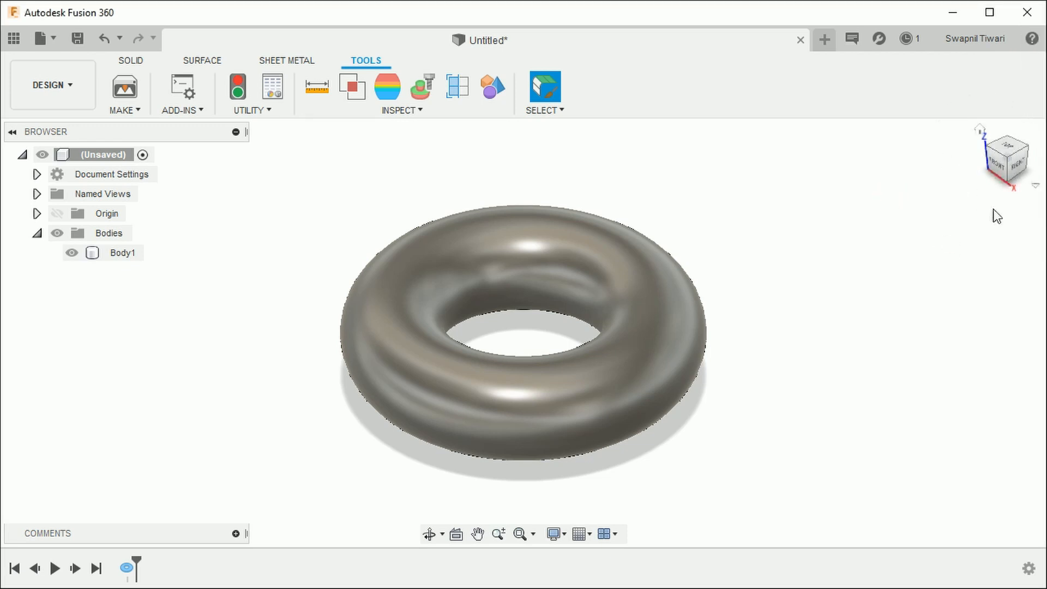
# - Orient the view of the torus to the top
pyautogui.click(1009, 150)
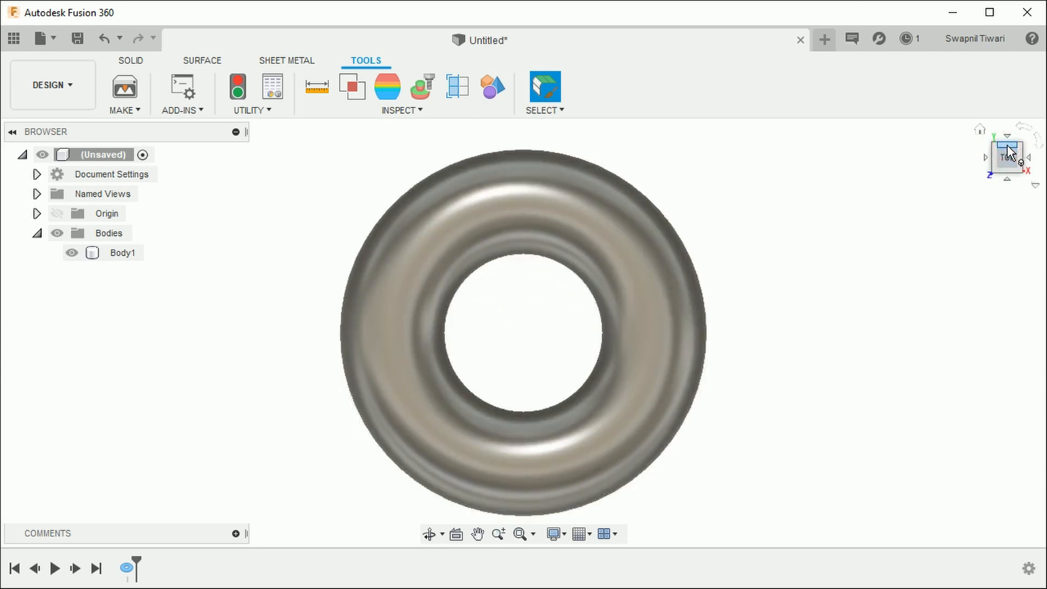
# - View the torus from the front and return to the home view
pyautogui.click(981, 129)
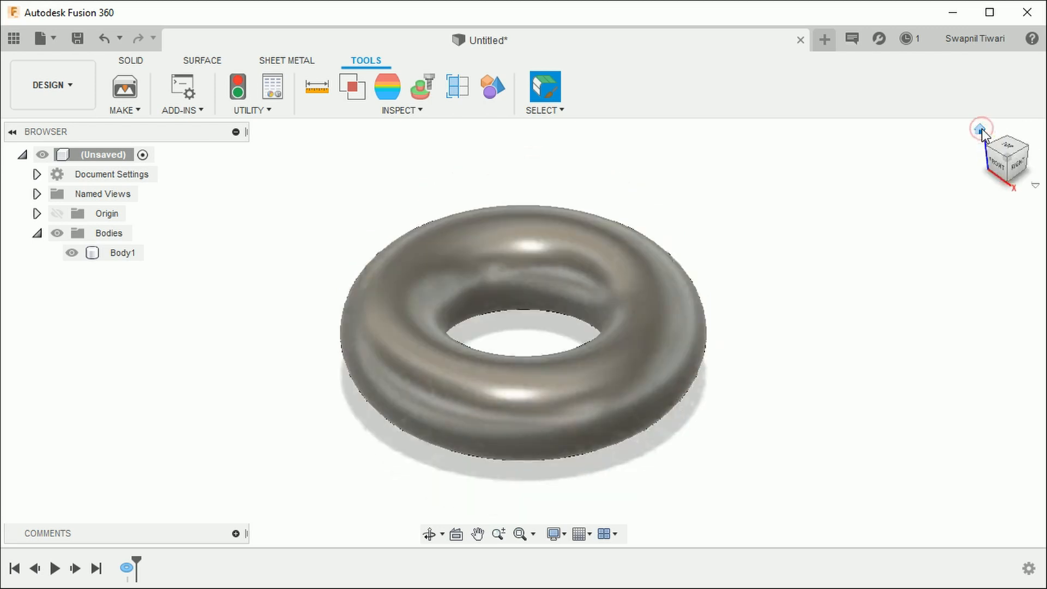
pyautogui.click(998, 171)
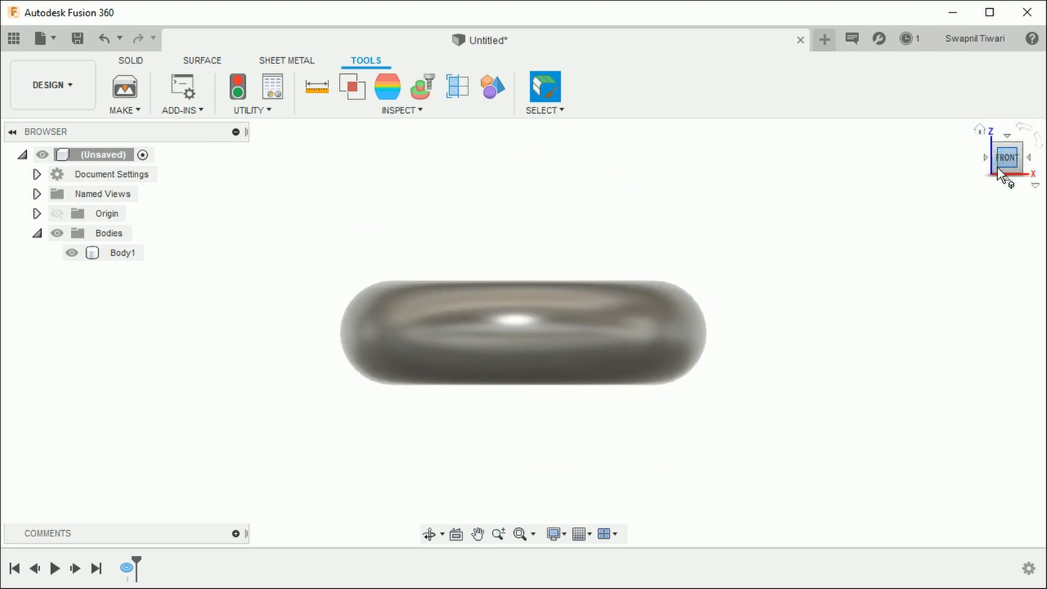
pyautogui.click(980, 130)
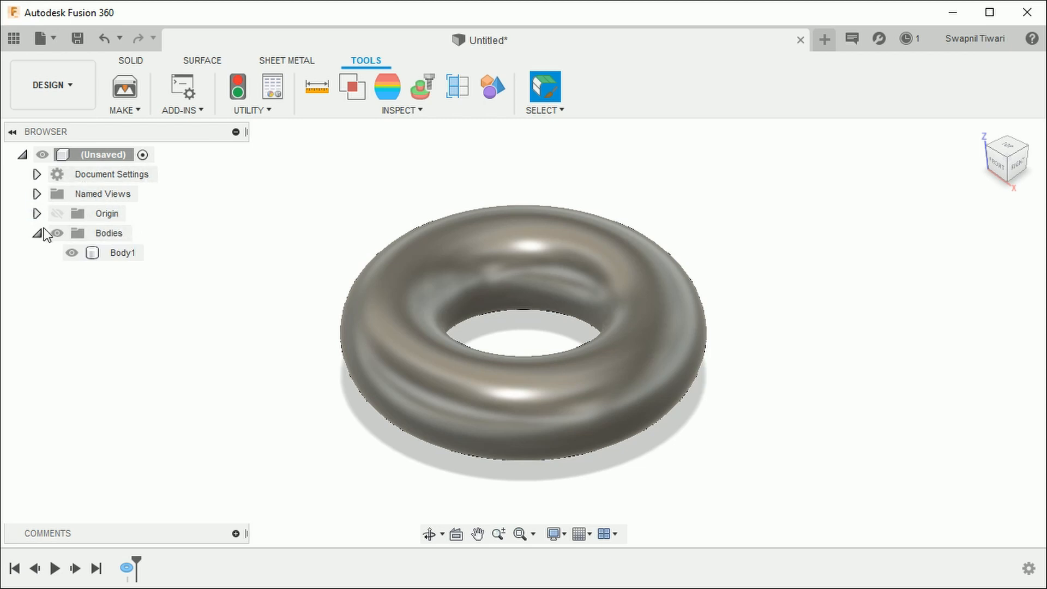
# - Select and deselect the torus body, and hide it and show it again
pyautogui.click(606, 359)
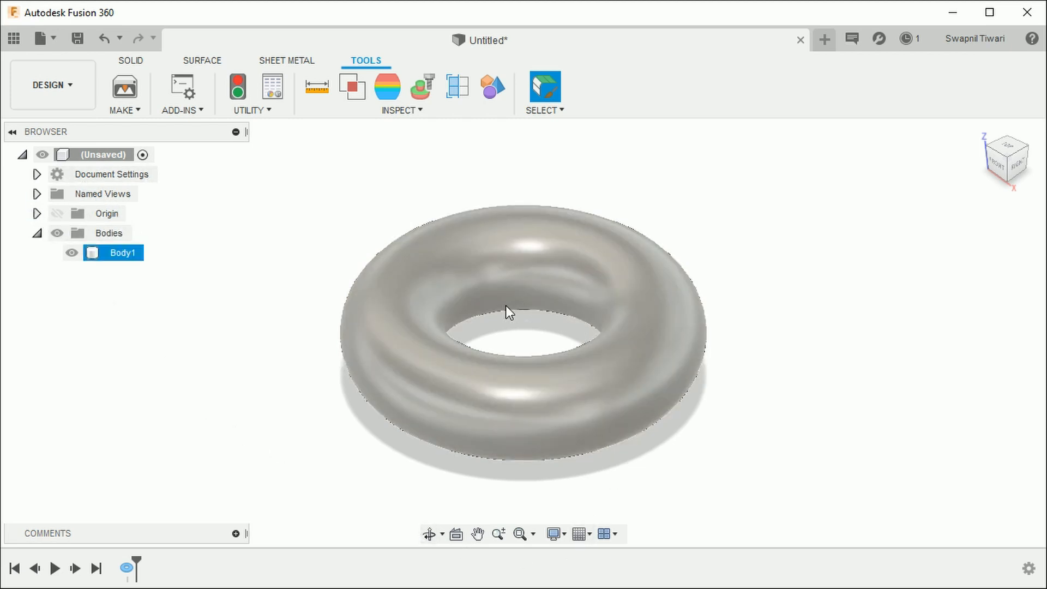
pyautogui.click(312, 236)
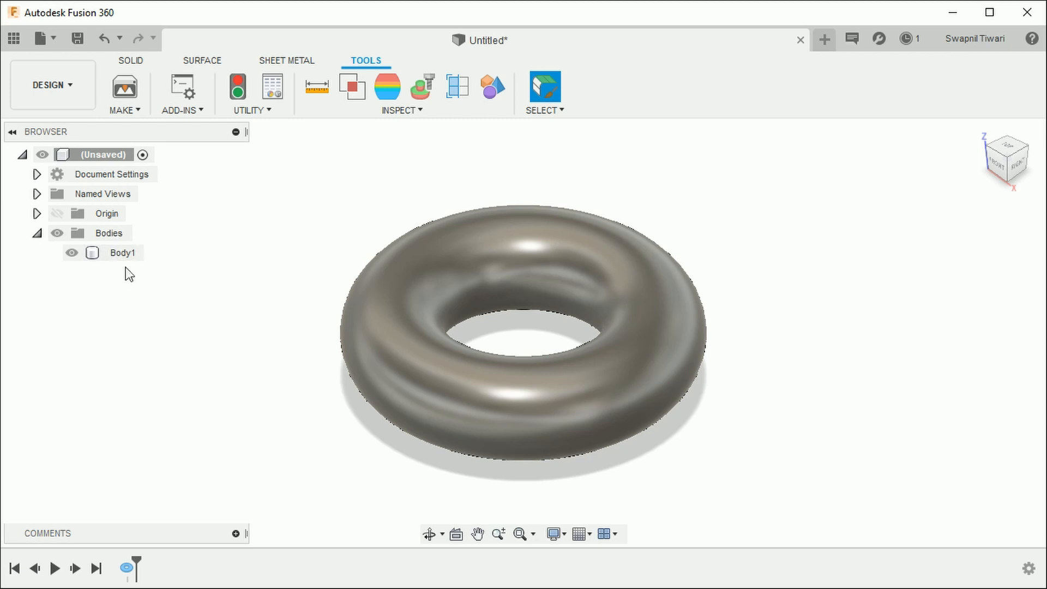
pyautogui.click(72, 252)
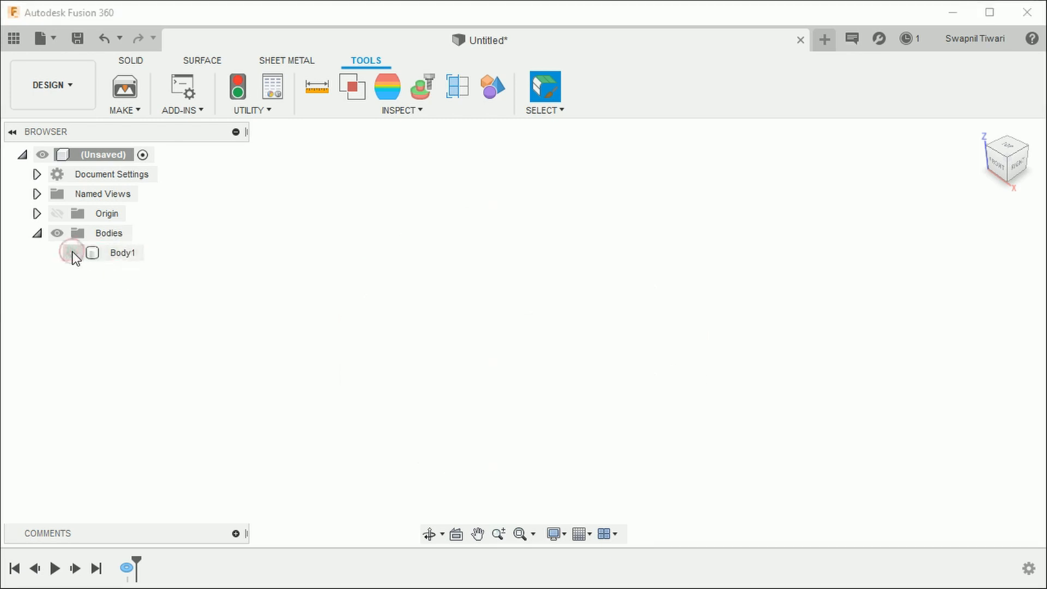
pyautogui.click(72, 253)
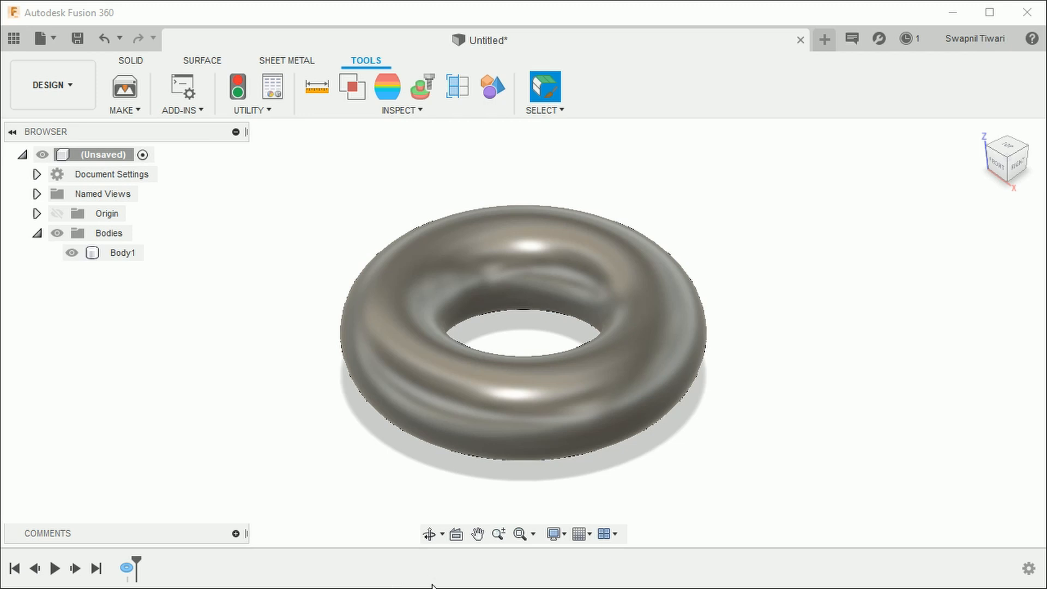
# - Edit the torus feature from the design history and set its torus diameter to 10 mm
pyautogui.doubleClick(126, 570)
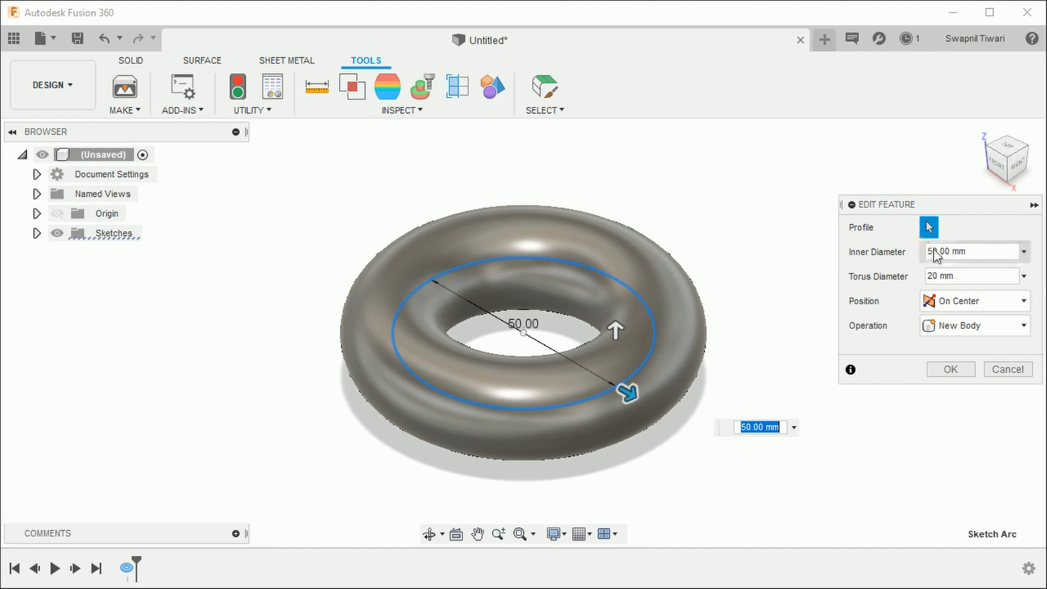
pyautogui.click(959, 277)
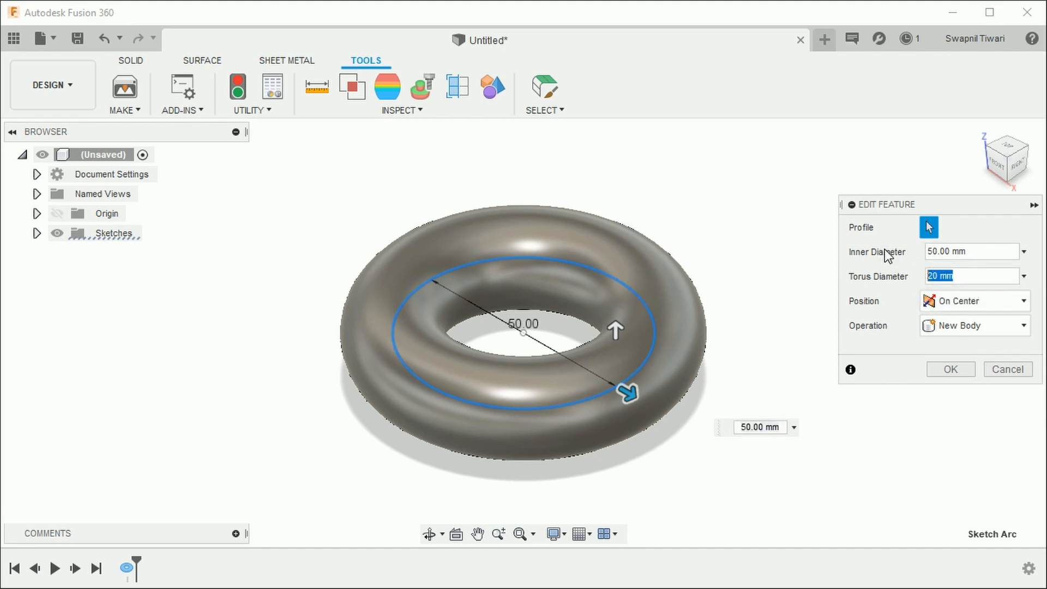
pyautogui.write('10')
pyautogui.press('Return')
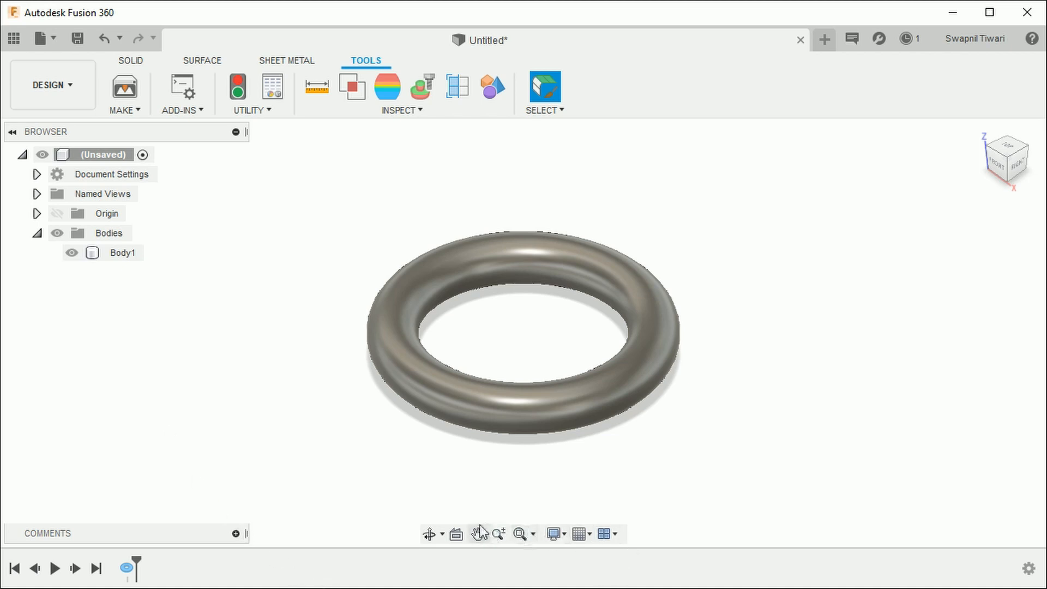
# - Try out orbiting, panning and zooming on the torus, and fit the whole model in the view
pyautogui.click(429, 534)
pyautogui.moveTo(445, 395)
pyautogui.mouseDown()
pyautogui.moveTo(499, 343)
pyautogui.moveTo(508, 392)
pyautogui.moveTo(472, 410)
pyautogui.moveTo(428, 399)
pyautogui.mouseUp()
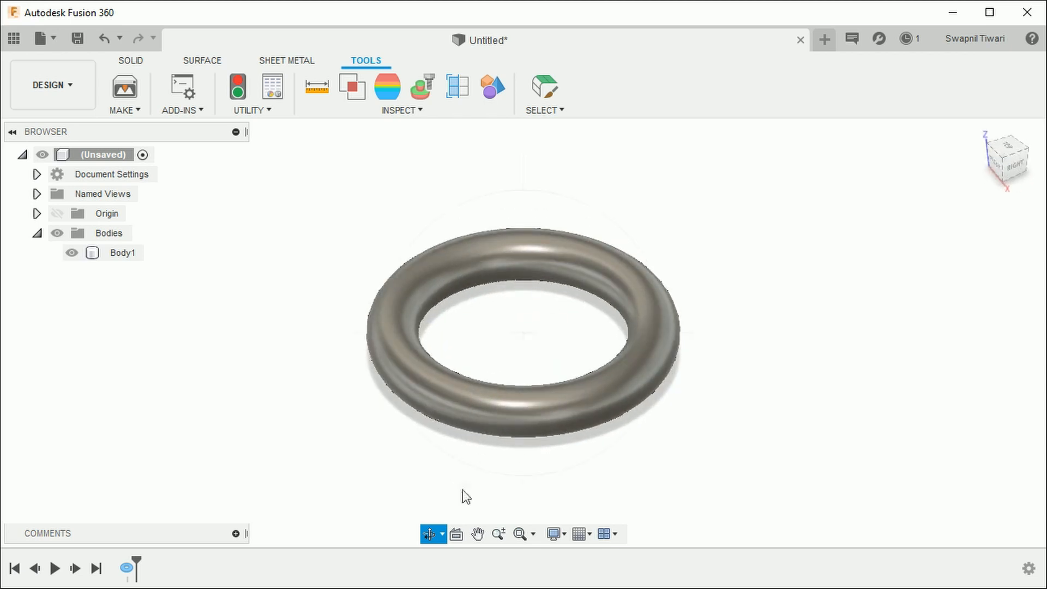
pyautogui.click(453, 537)
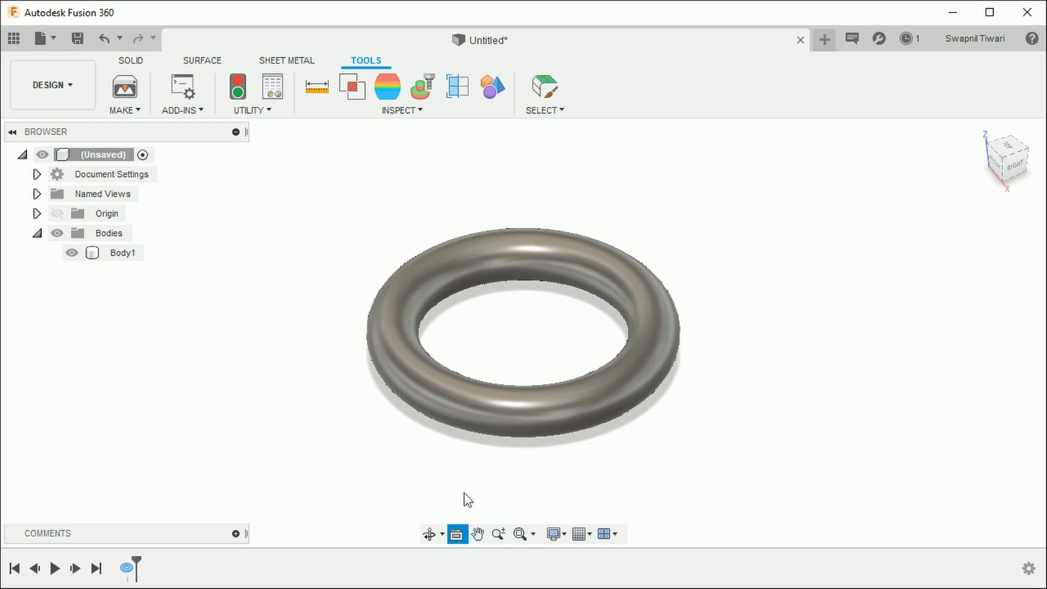
pyautogui.click(479, 535)
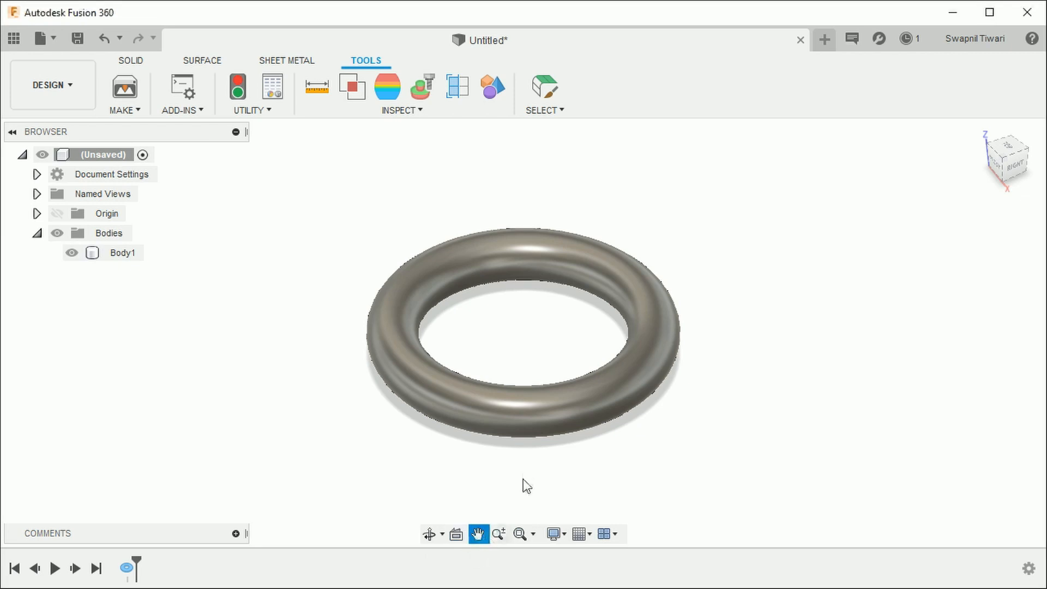
pyautogui.moveTo(512, 444); pyautogui.dragTo(410, 407)
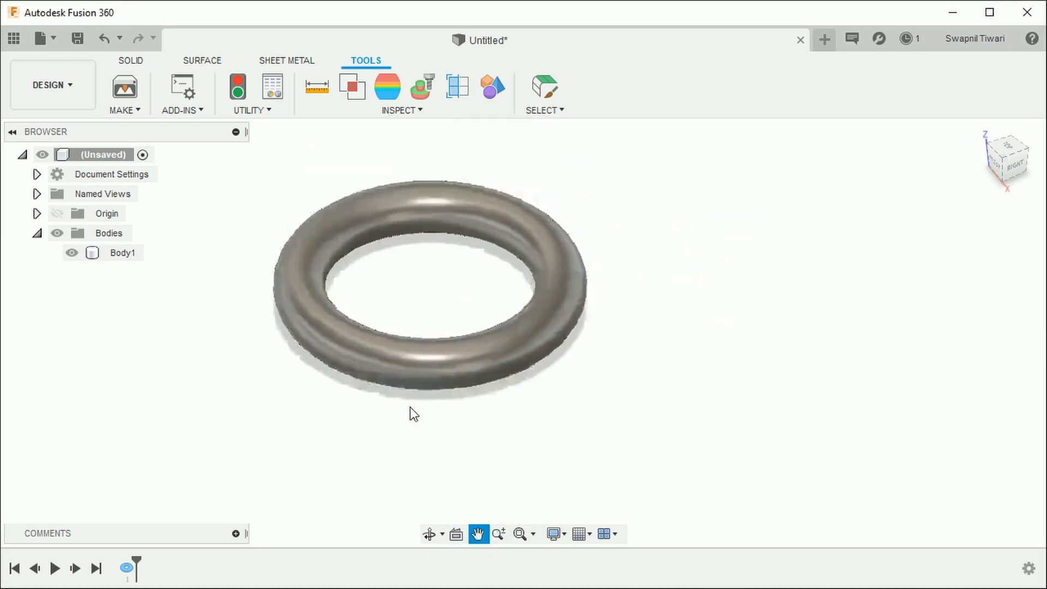
pyautogui.click(499, 533)
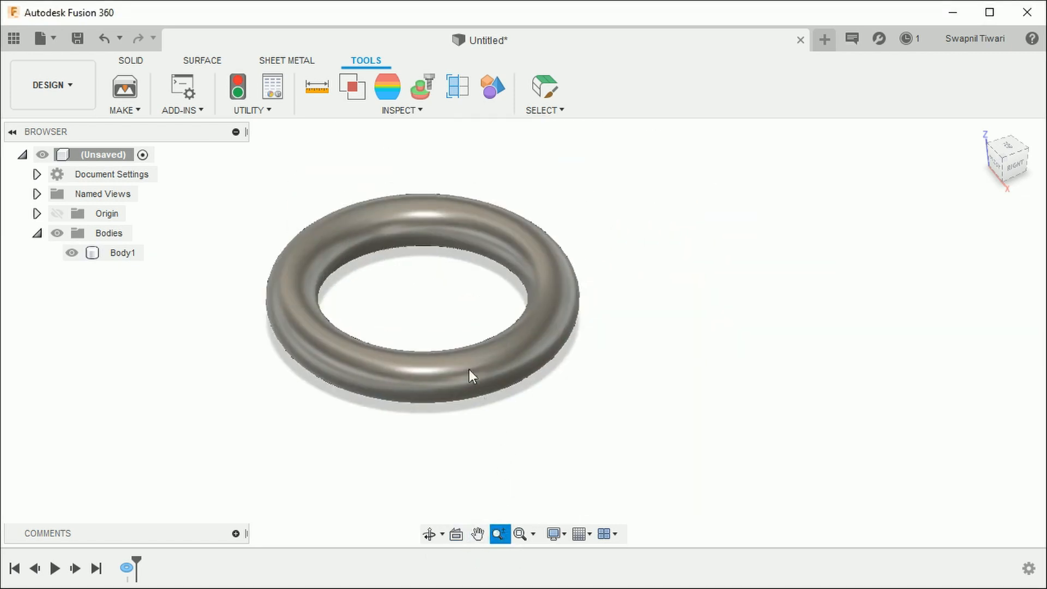
pyautogui.moveTo(470, 374)
pyautogui.mouseDown()
pyautogui.moveTo(500, 407)
pyautogui.moveTo(476, 355)
pyautogui.mouseUp()
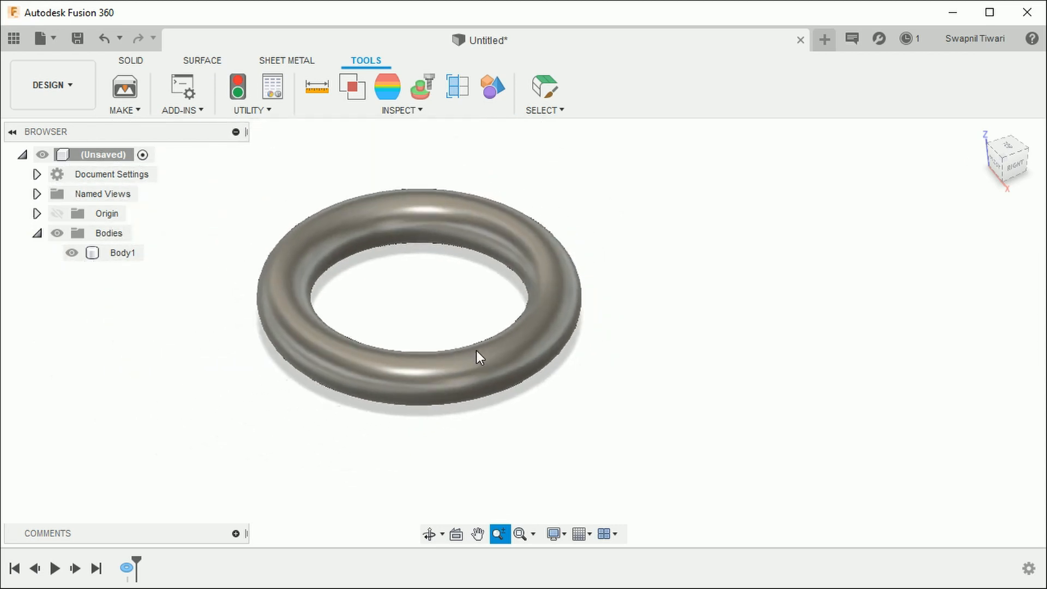
pyautogui.click(534, 535)
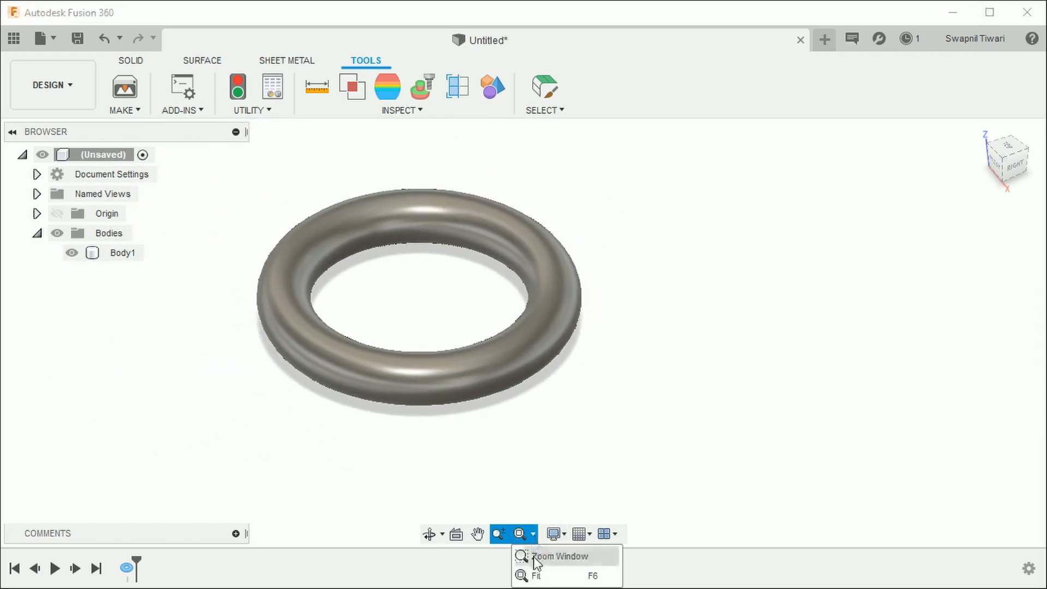
pyautogui.click(534, 575)
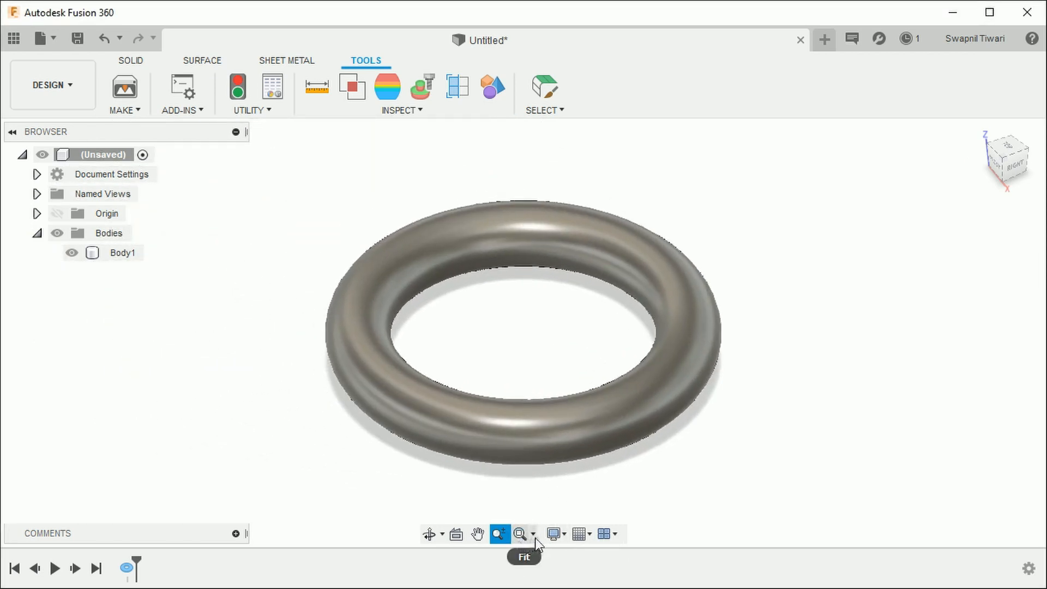
# - Look over the visual style options, and turn the layout grid on and off again
pyautogui.click(561, 538)
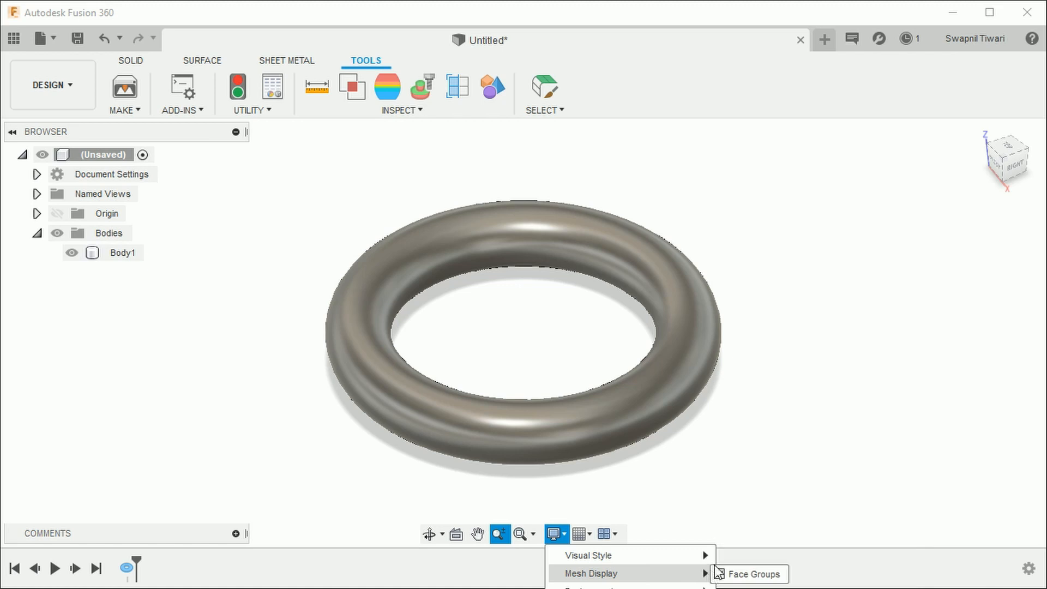
pyautogui.moveTo(698, 559)
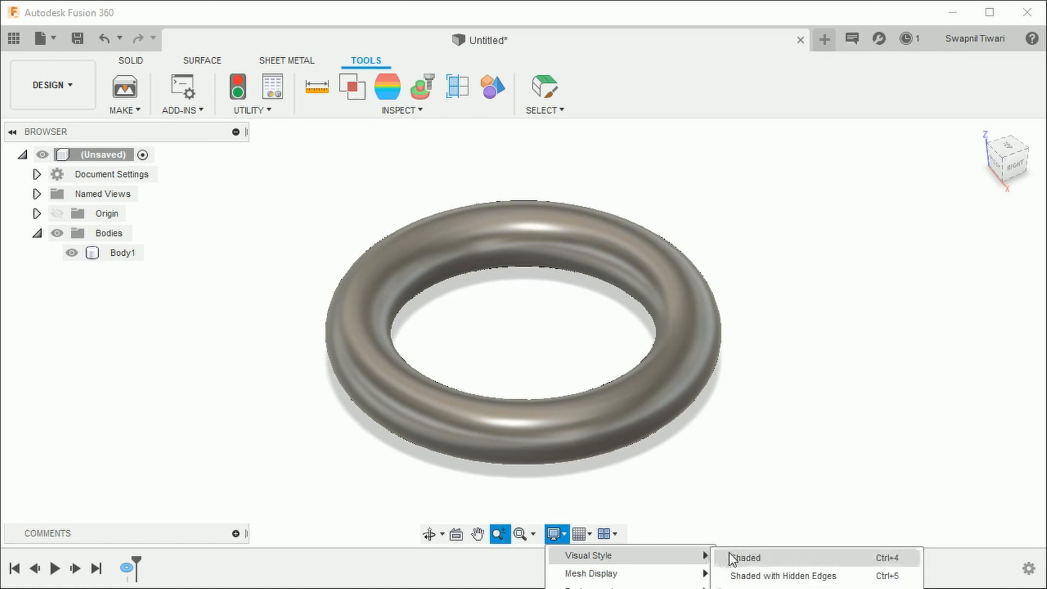
pyautogui.press('Escape')
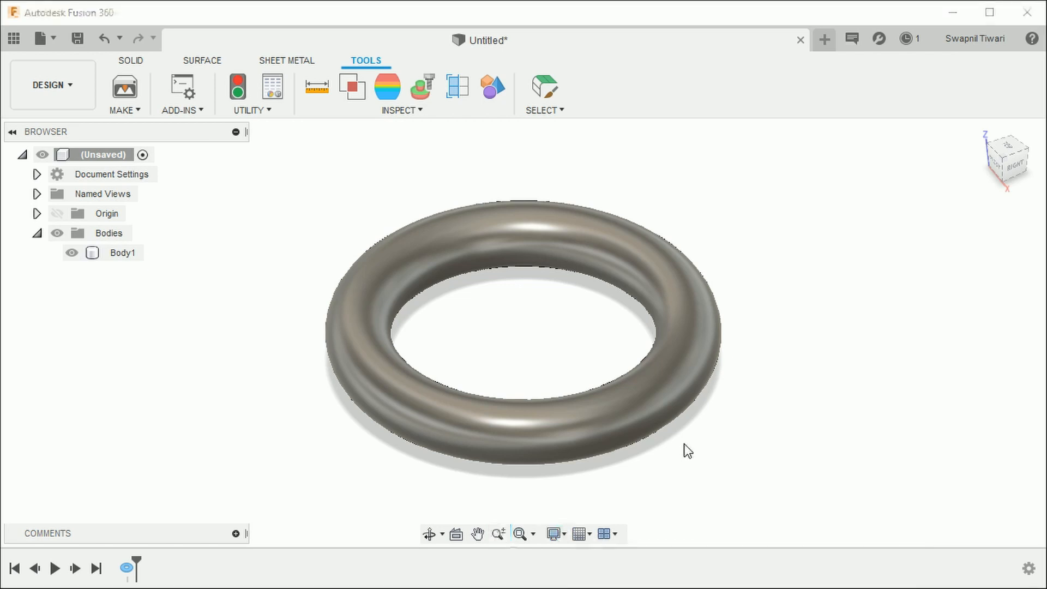
pyautogui.click(588, 536)
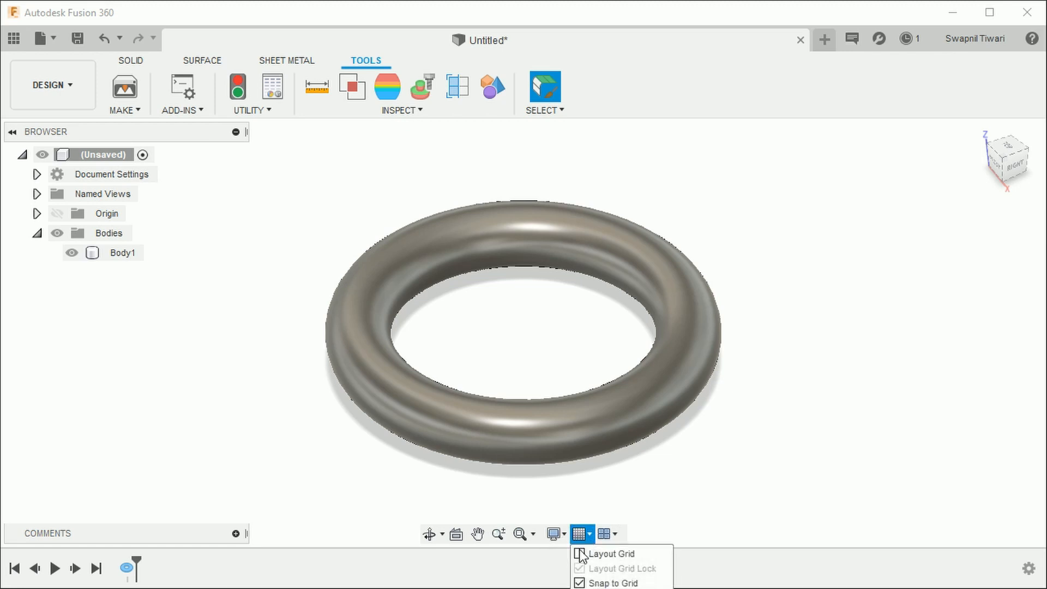
pyautogui.click(581, 554)
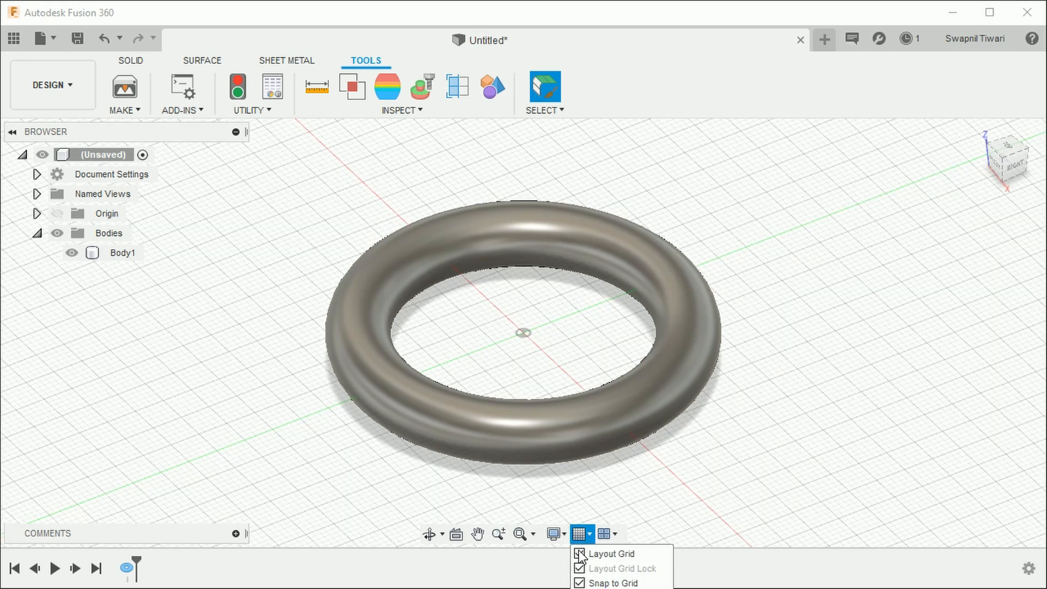
pyautogui.click(581, 553)
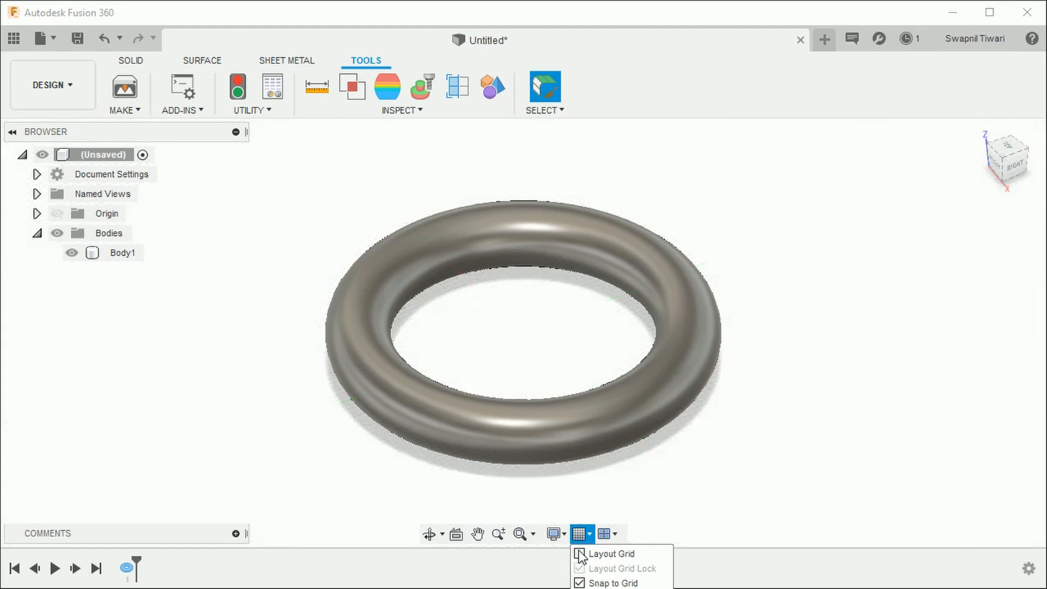
# - Split the canvas into four viewports and examine the torus in the front, top and side views
pyautogui.click(606, 532)
pyautogui.click(617, 549)
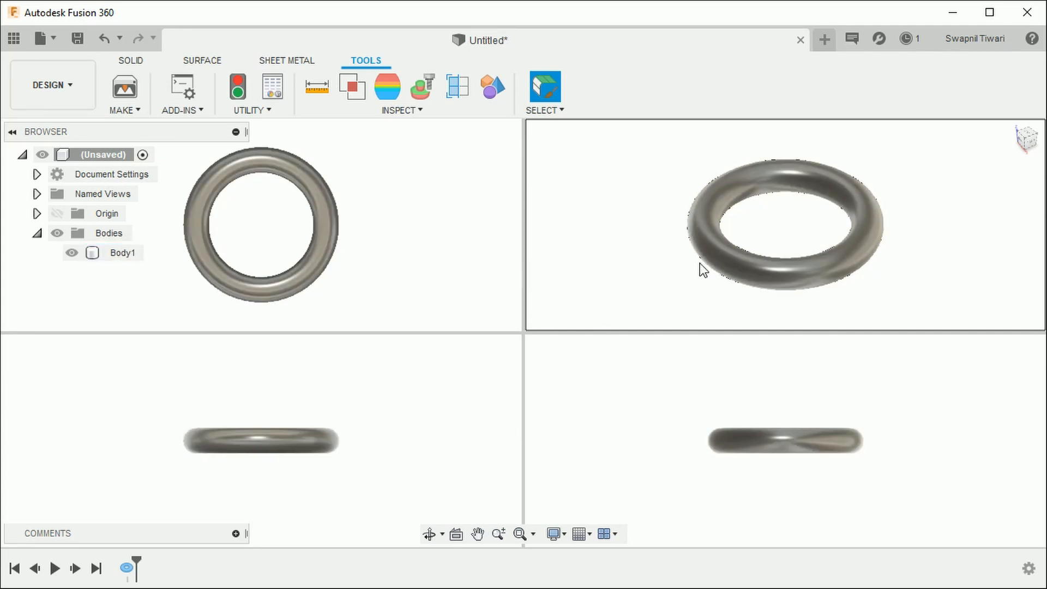
pyautogui.click(323, 433)
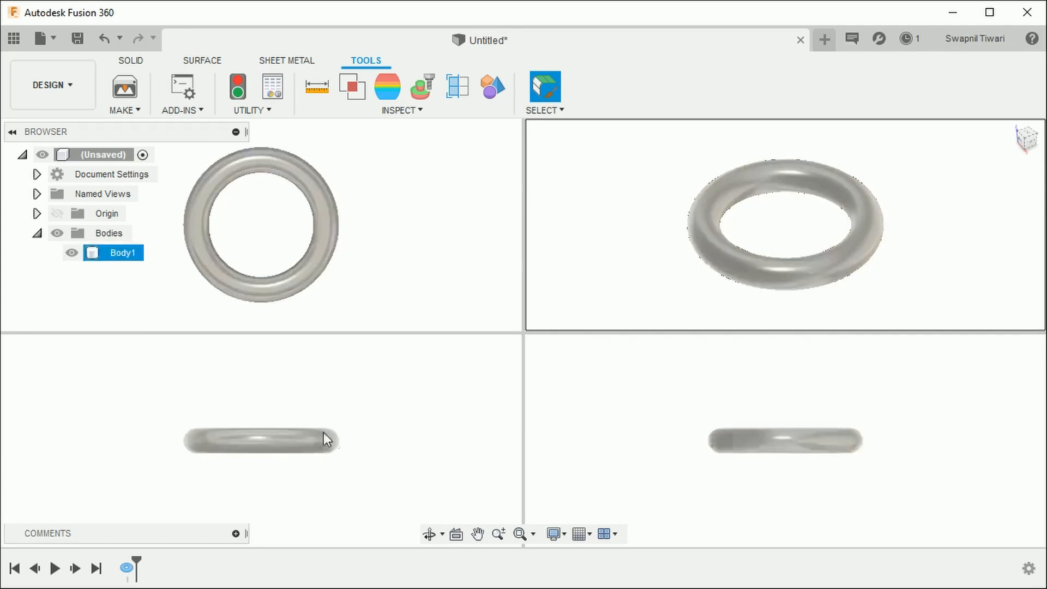
pyautogui.click(282, 209)
pyautogui.click(725, 445)
pyautogui.click(616, 536)
pyautogui.click(634, 570)
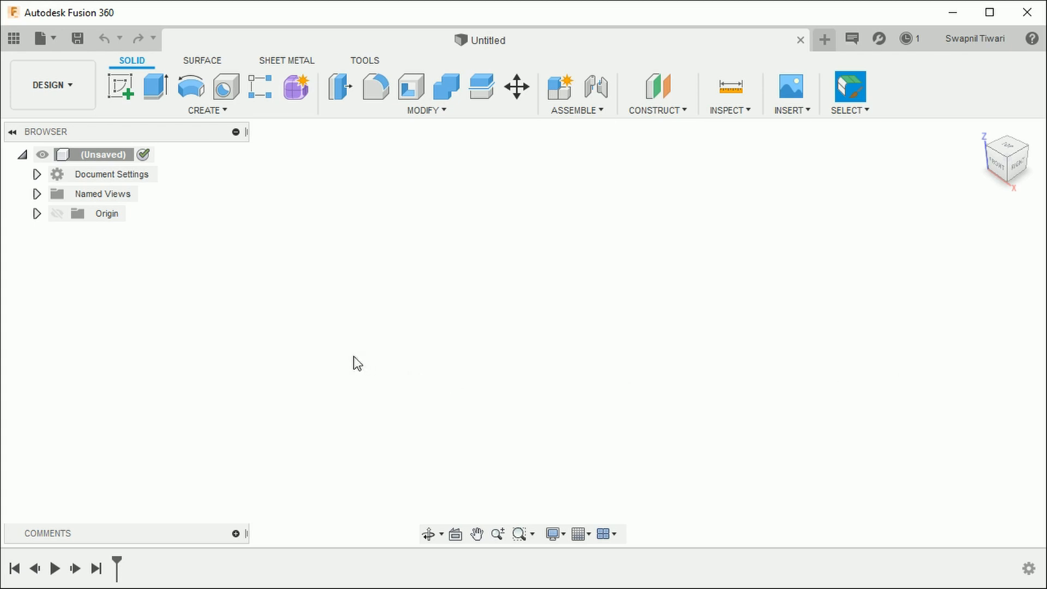
# - Sketch a two-point rectangle about 100 mm wide and 50 mm high on the top plane, starting at the origin
pyautogui.click(116, 82)
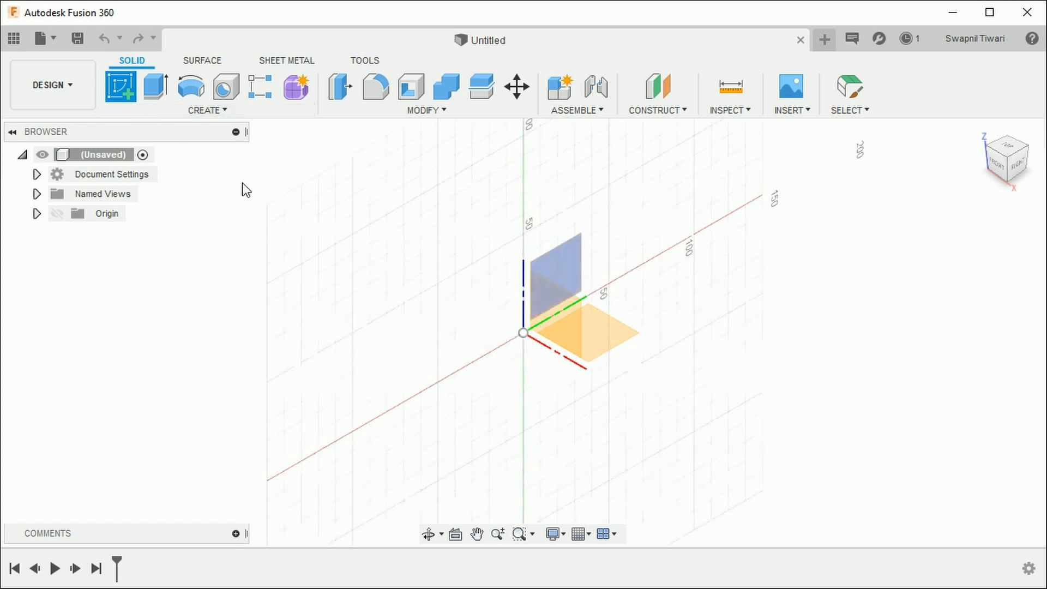
pyautogui.click(609, 339)
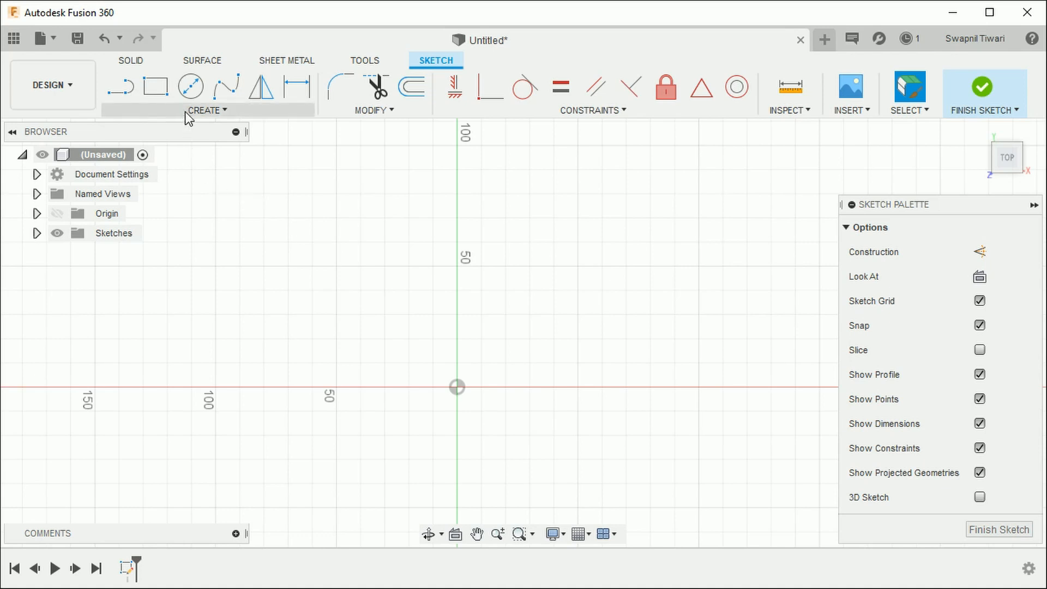
pyautogui.click(162, 96)
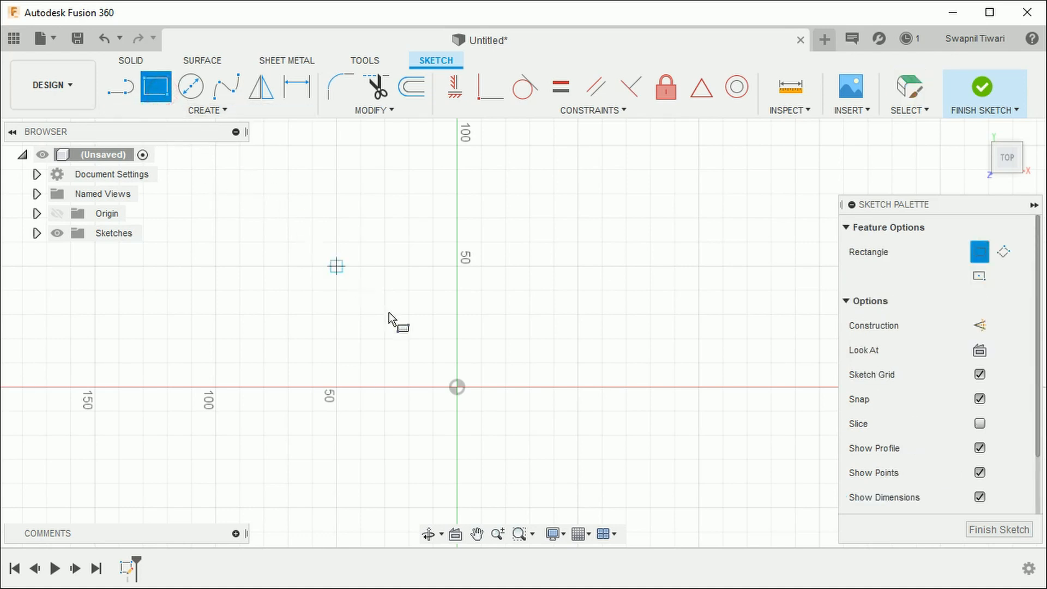
pyautogui.click(456, 389)
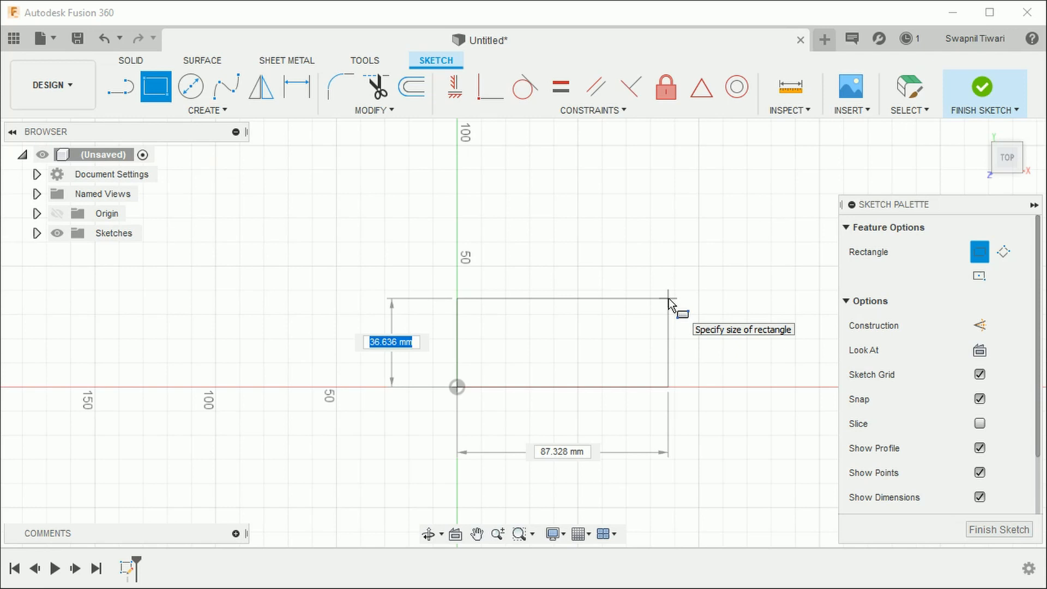
pyautogui.click(699, 268)
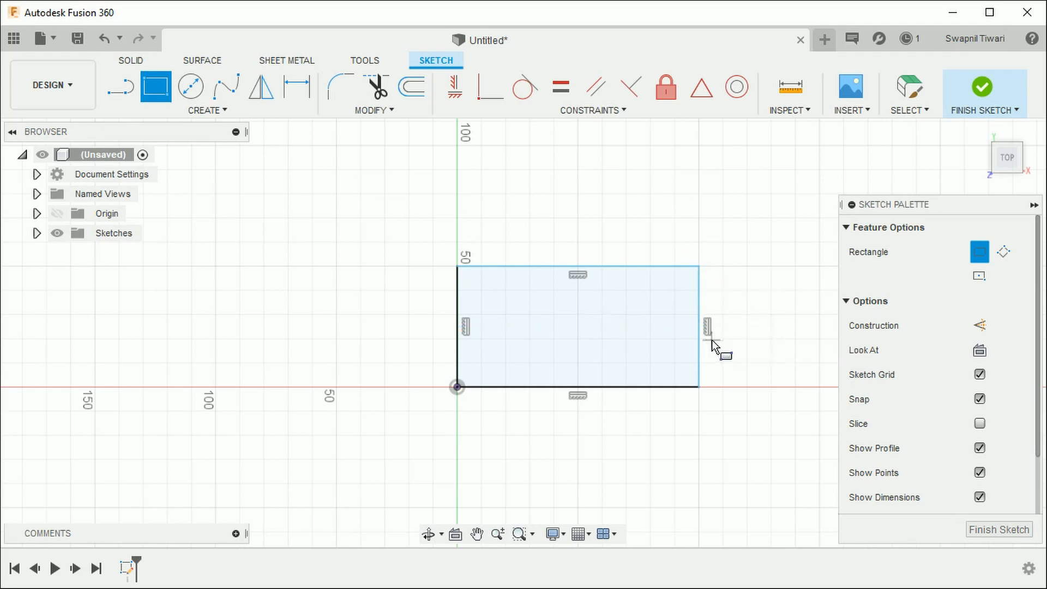
# - Dimension the rectangle's left edge and set its height to 20 mm
pyautogui.click(302, 92)
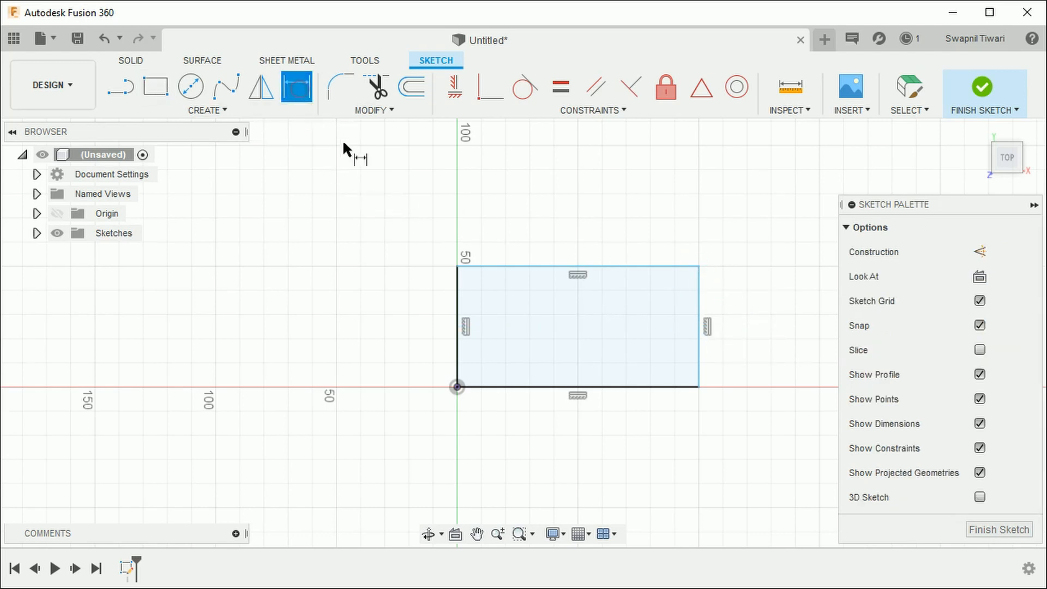
pyautogui.click(459, 322)
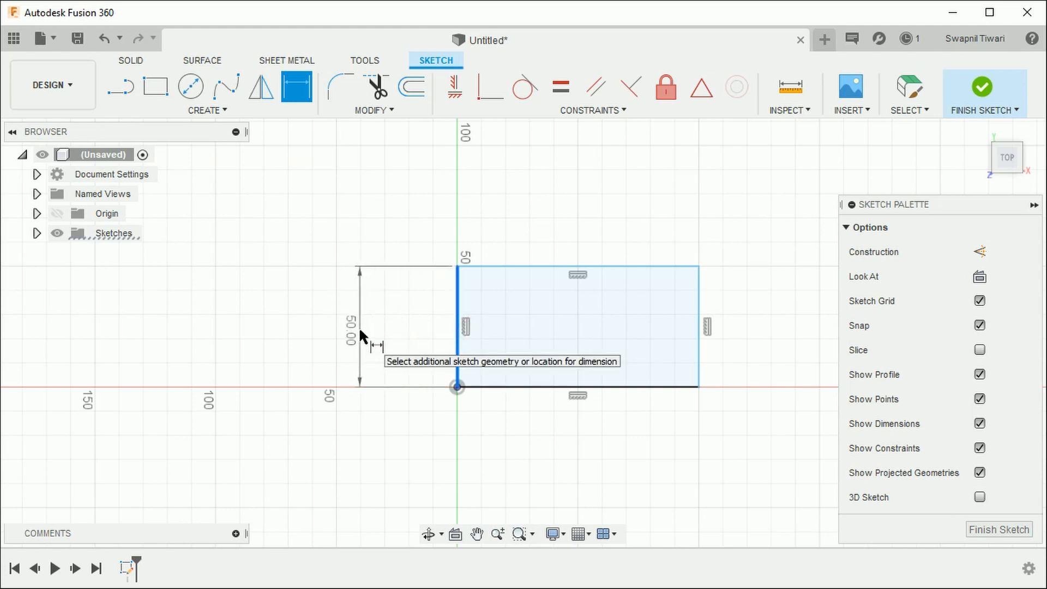
pyautogui.click(360, 334)
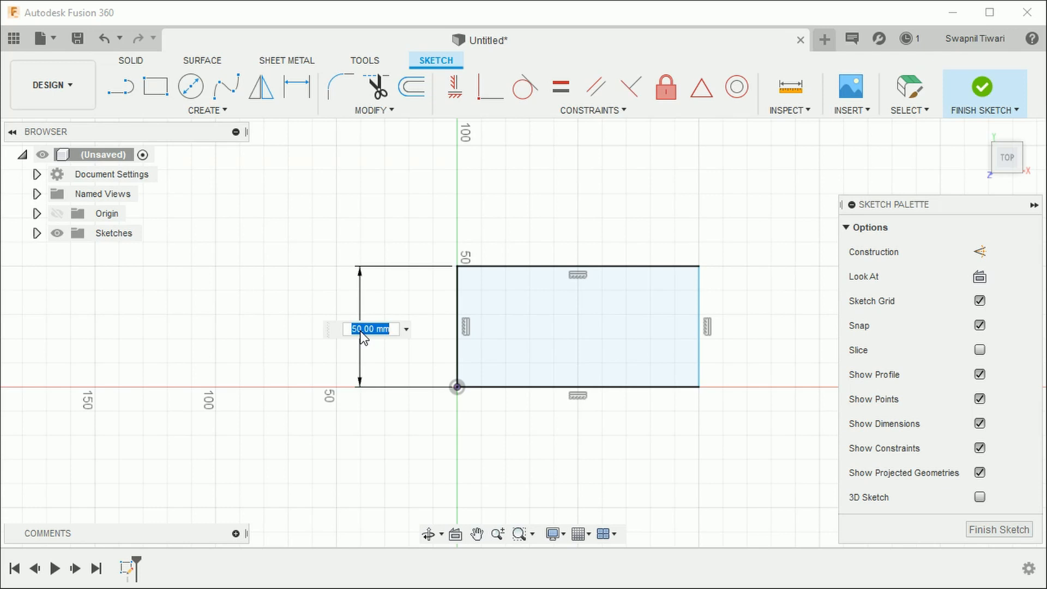
pyautogui.write('20')
pyautogui.press('Return')
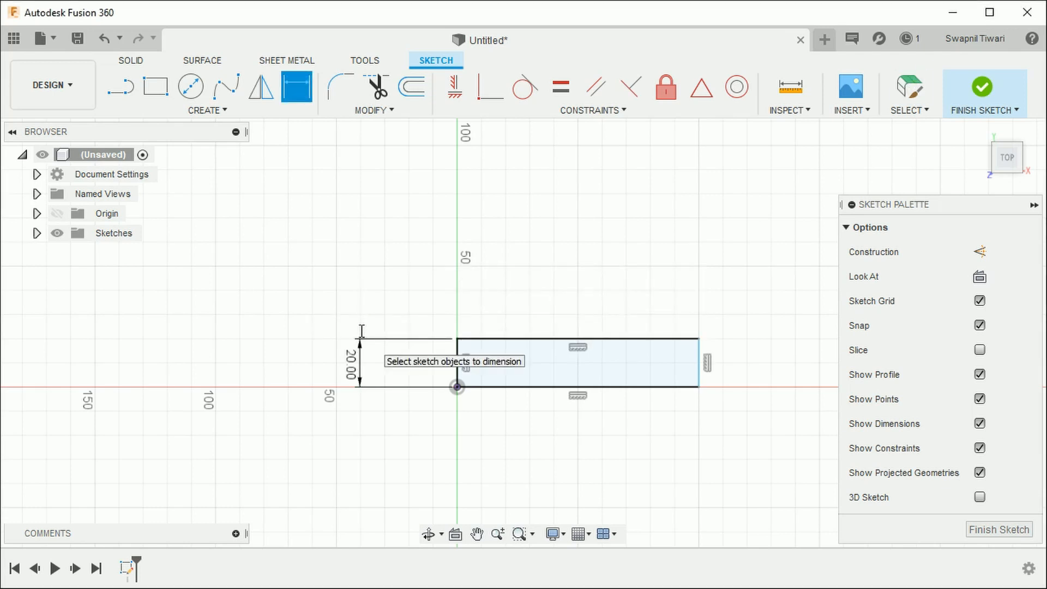
# - Dimension the rectangle's bottom edge and set its width to 75 mm
pyautogui.click(584, 392)
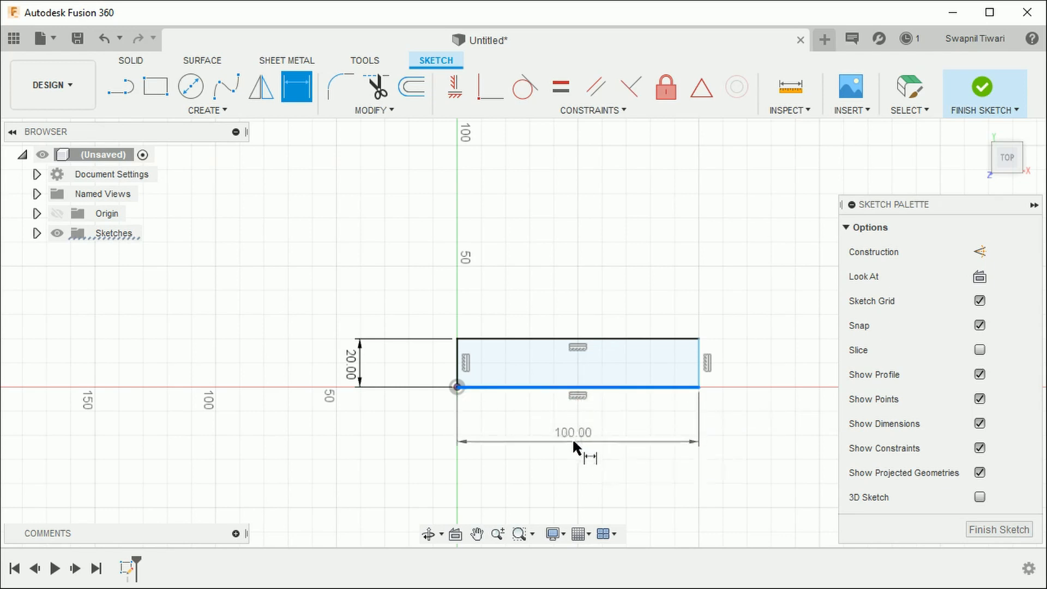
pyautogui.click(576, 445)
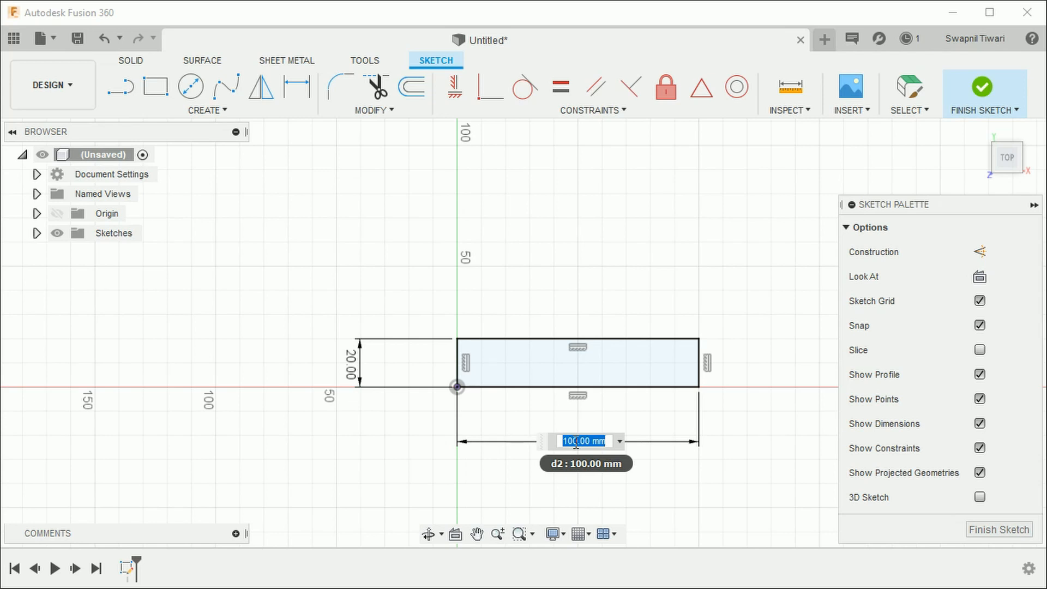
pyautogui.write('75')
pyautogui.press('Return')
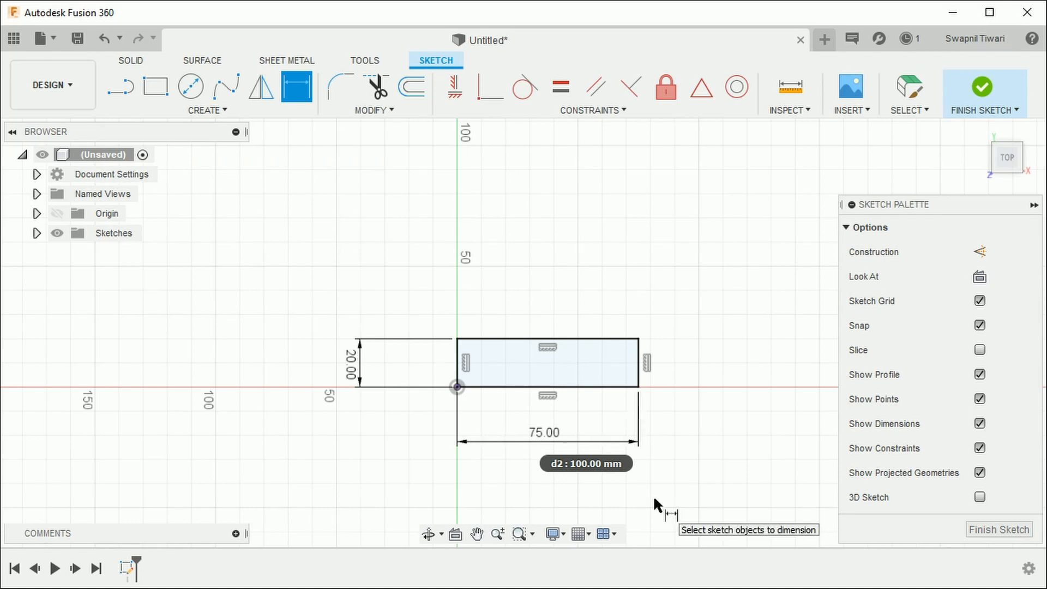
# - Collapse the Sketch Palette to free the drawing area around the rectangle
pyautogui.click(532, 535)
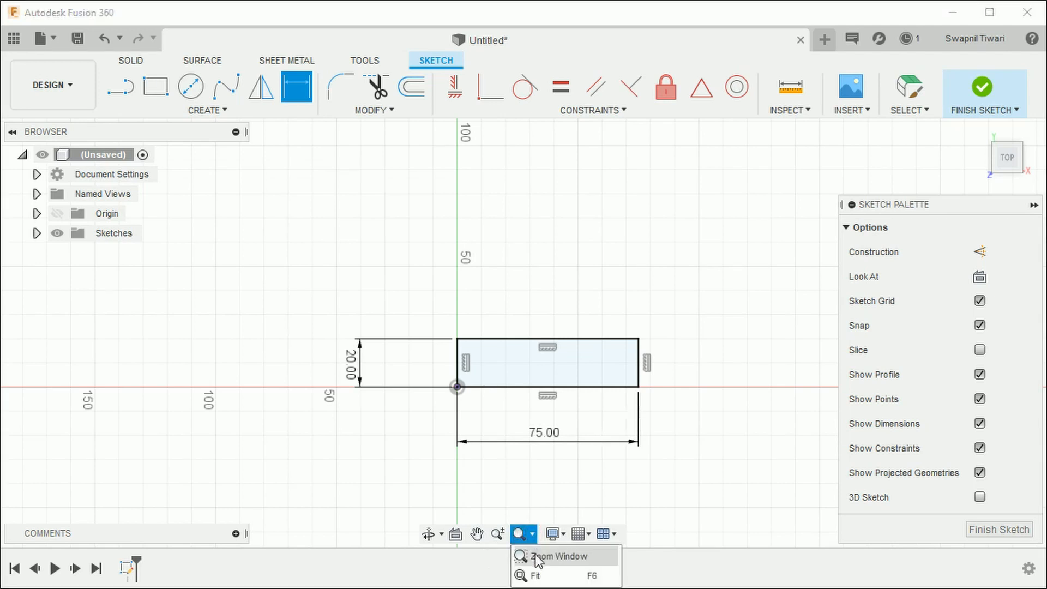
pyautogui.click(536, 556)
pyautogui.moveTo(335, 316)
pyautogui.mouseDown()
pyautogui.moveTo(607, 426)
pyautogui.moveTo(663, 470)
pyautogui.mouseUp()
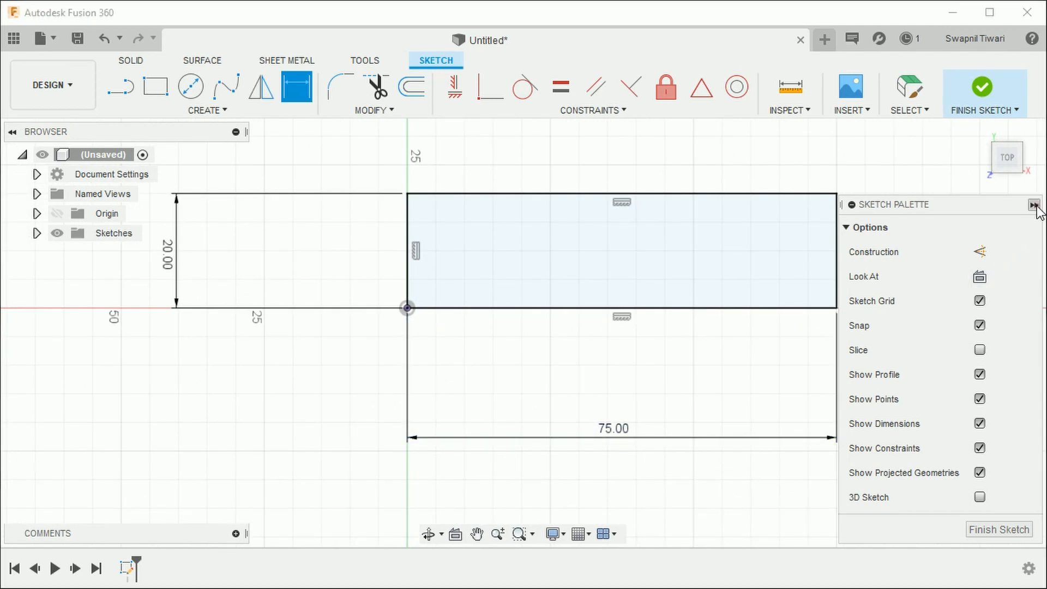
pyautogui.click(1033, 205)
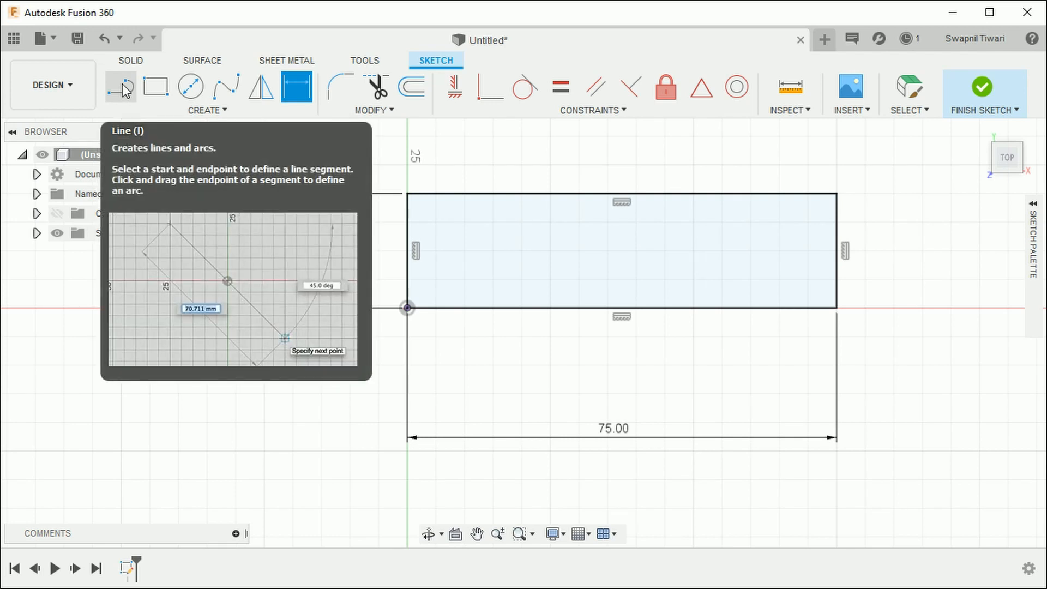
# - Sketch a line about 25 mm long from the rectangle's left edge into its interior, sloping down at 3 degrees from horizontal
pyautogui.click(124, 90)
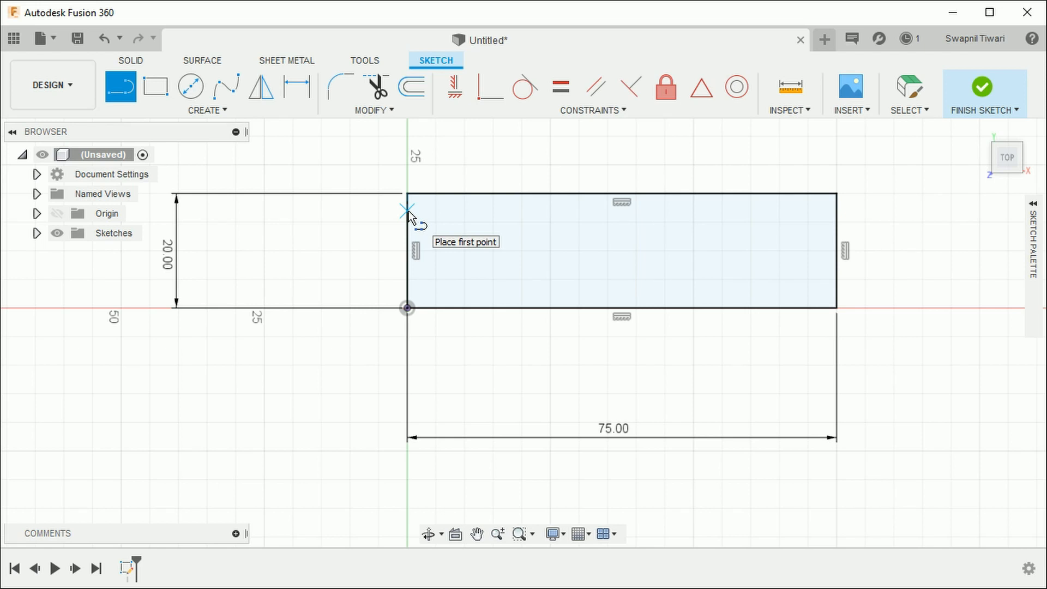
pyautogui.click(408, 212)
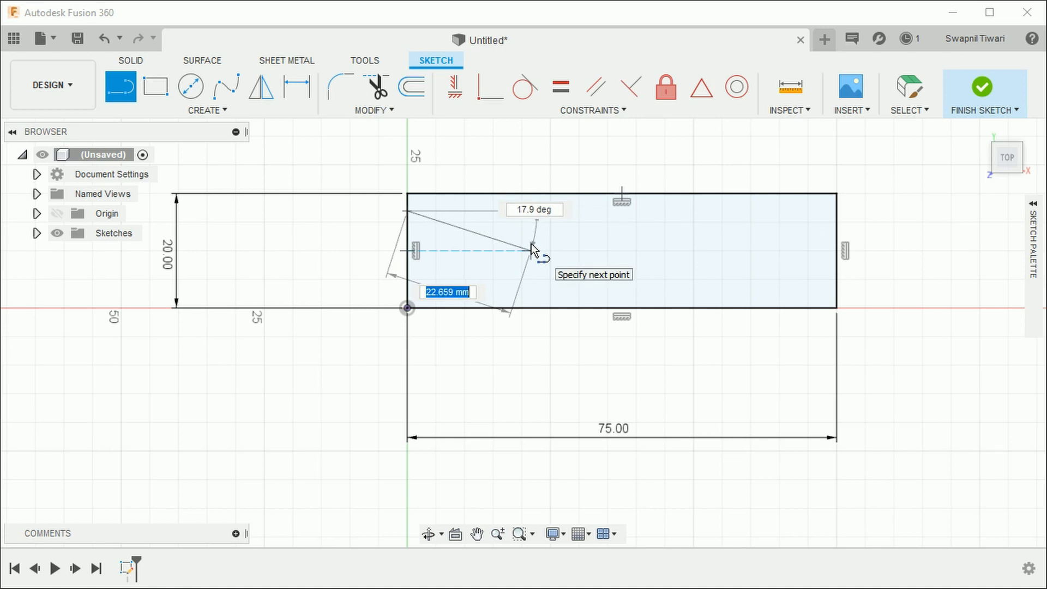
pyautogui.press('Tab')
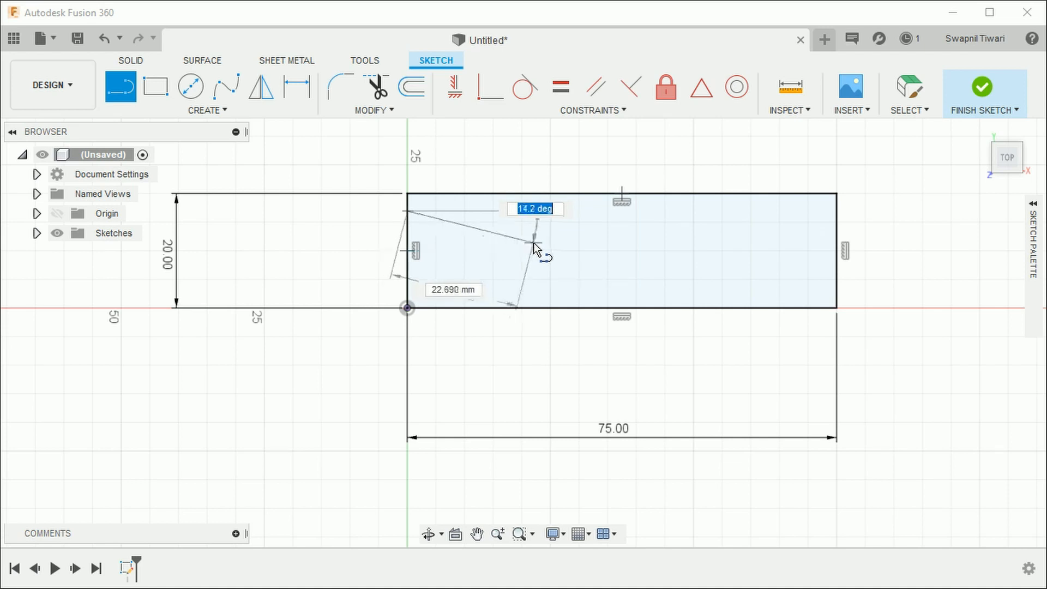
pyautogui.write('3')
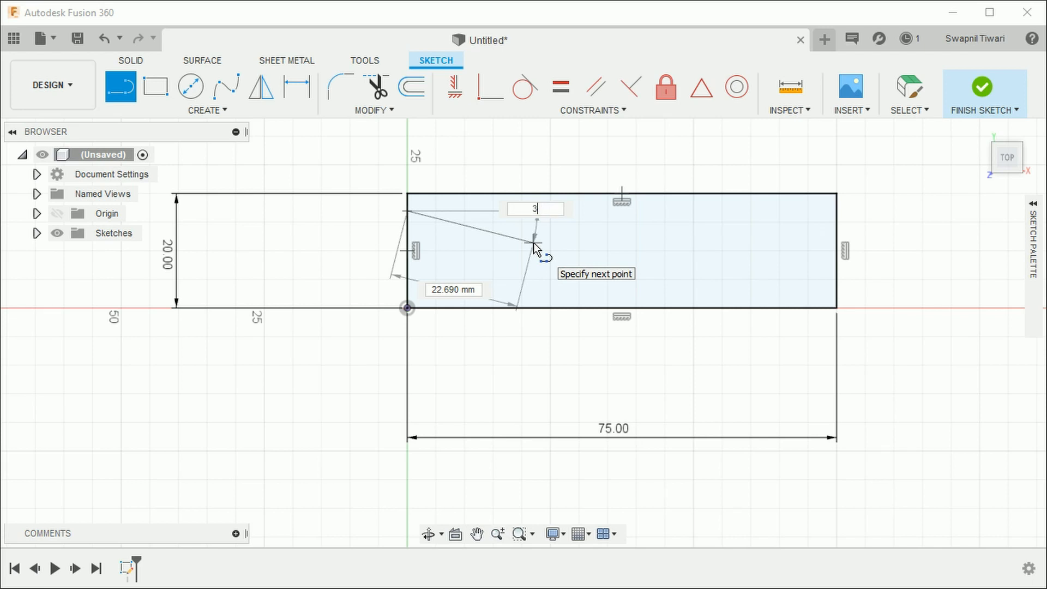
pyautogui.press('Tab')
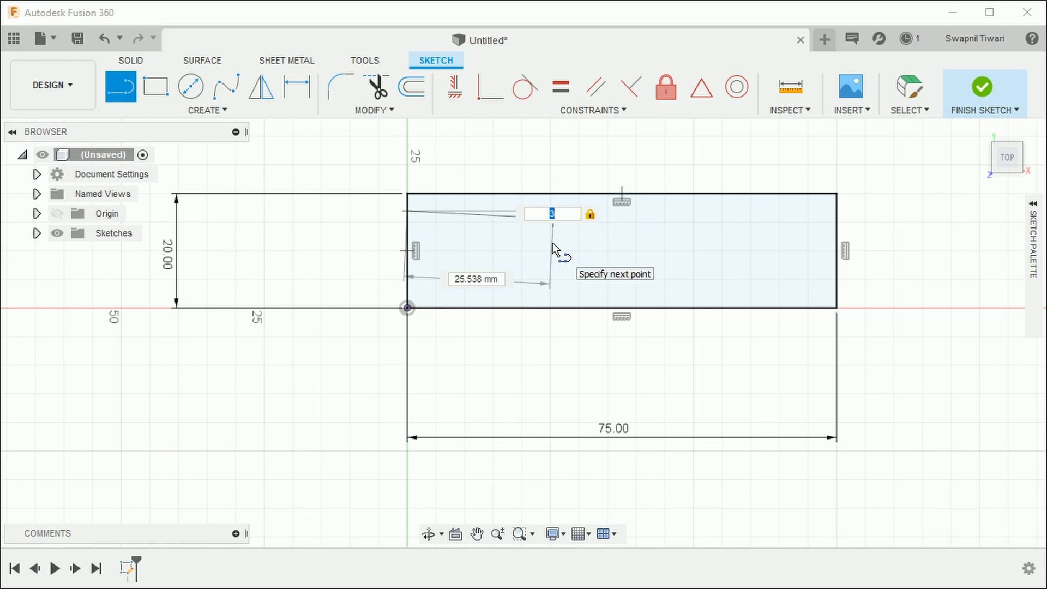
pyautogui.click(551, 243)
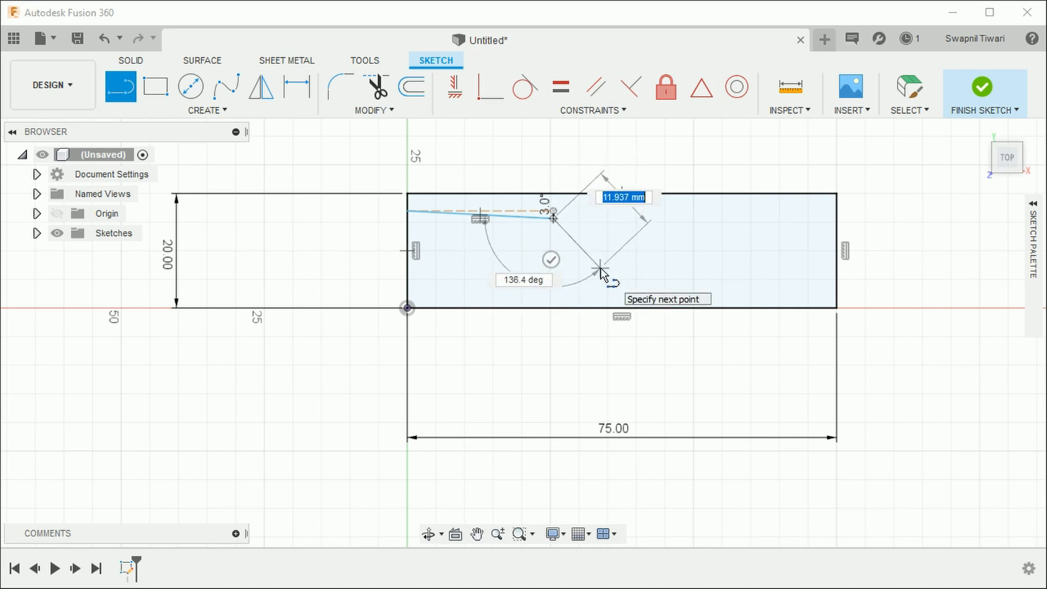
pyautogui.press('Escape')
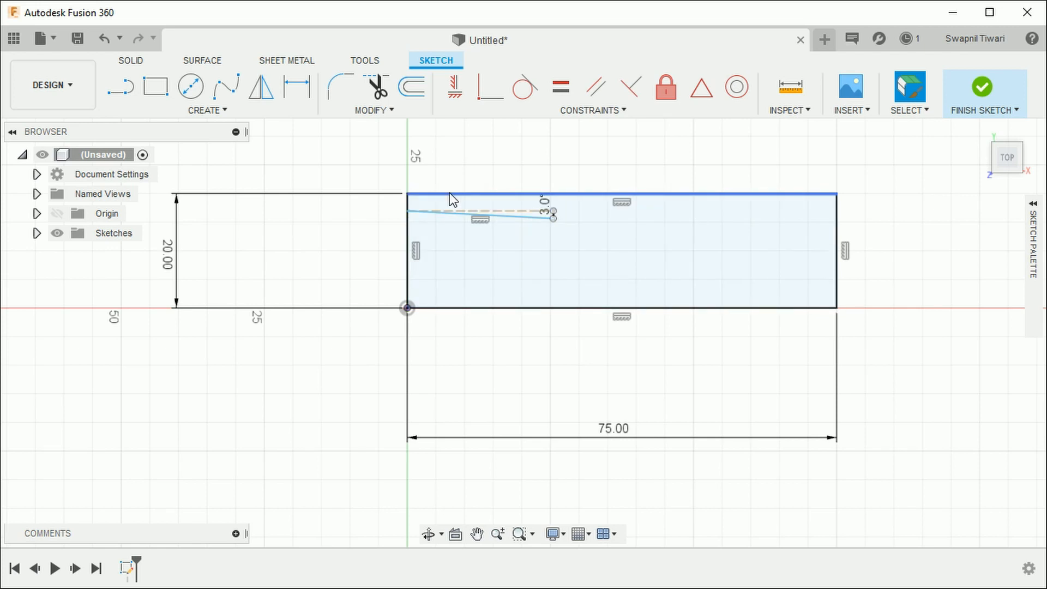
pyautogui.click(512, 243)
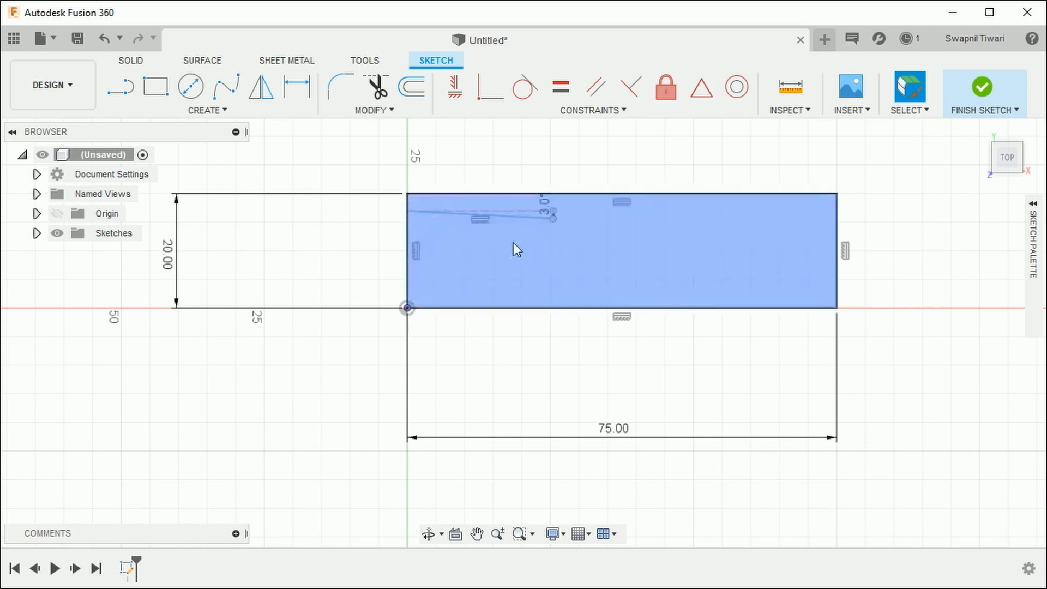
pyautogui.click(446, 214)
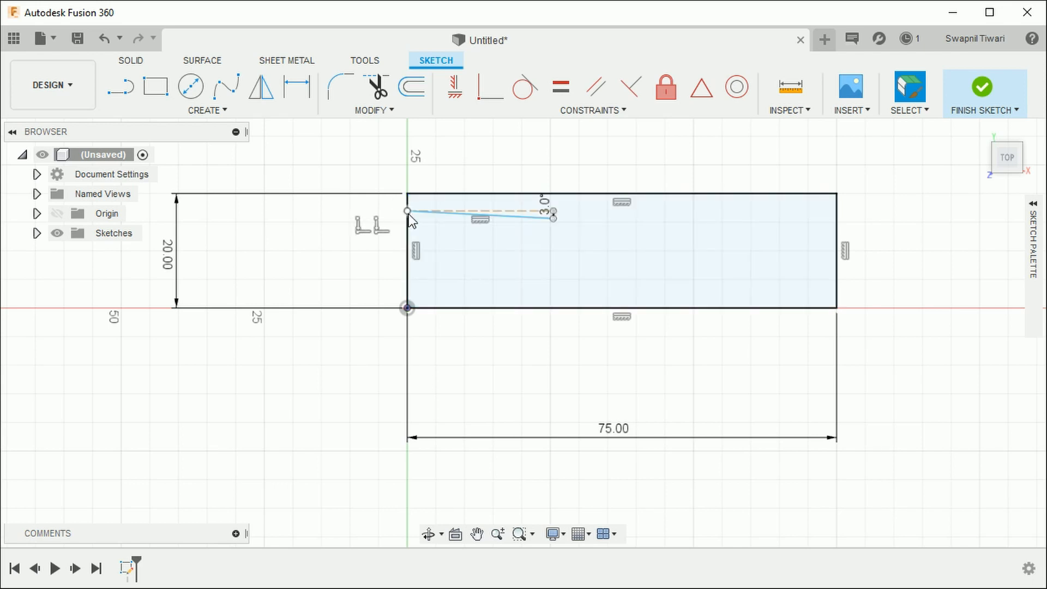
# - Dimension the sloped line's start point 12 mm below the rectangle's upper-left corner
pyautogui.click(298, 87)
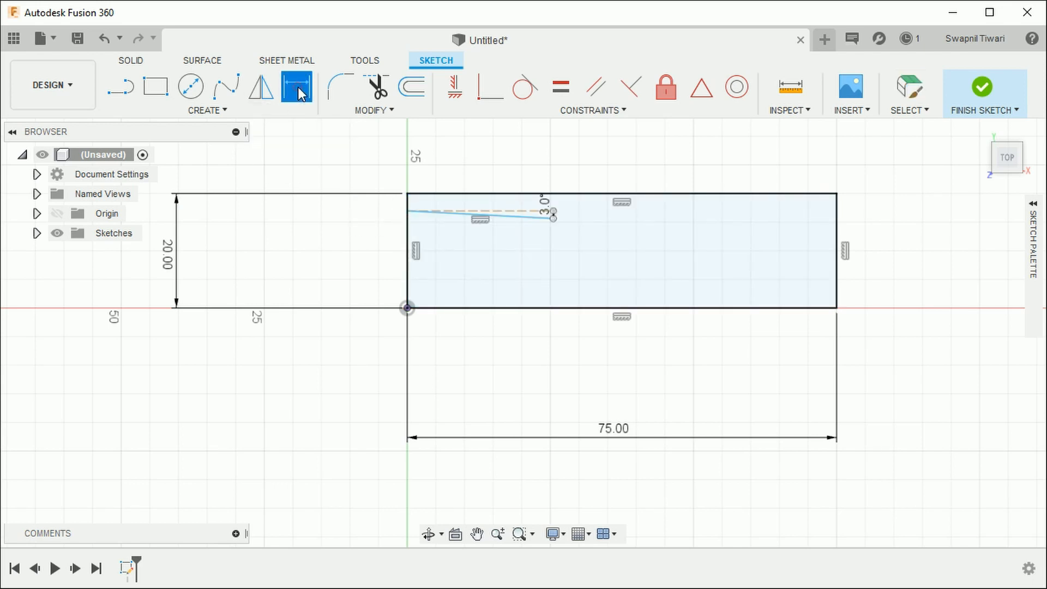
pyautogui.click(407, 210)
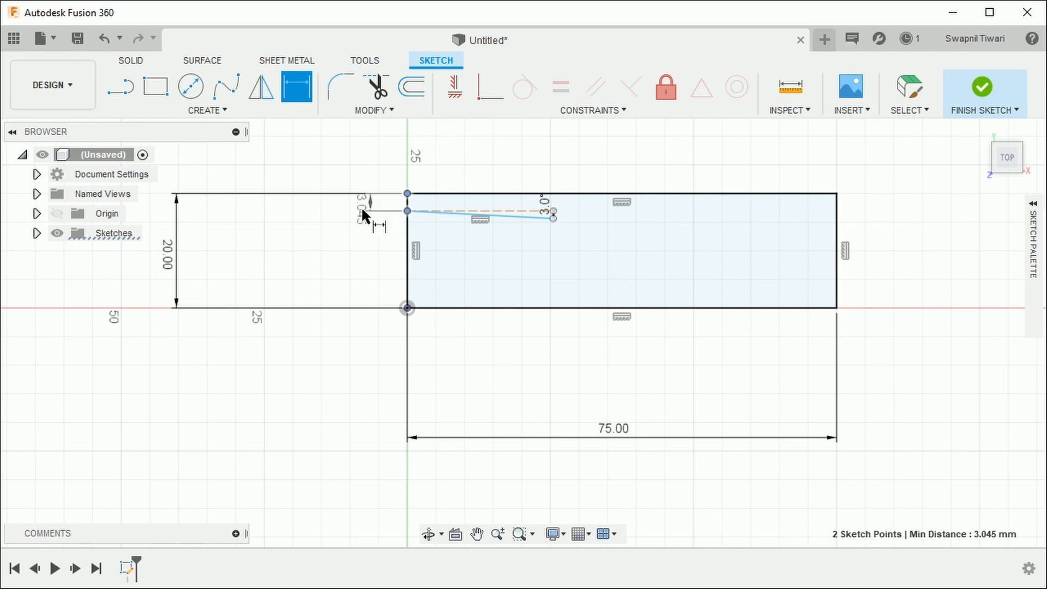
pyautogui.click(353, 214)
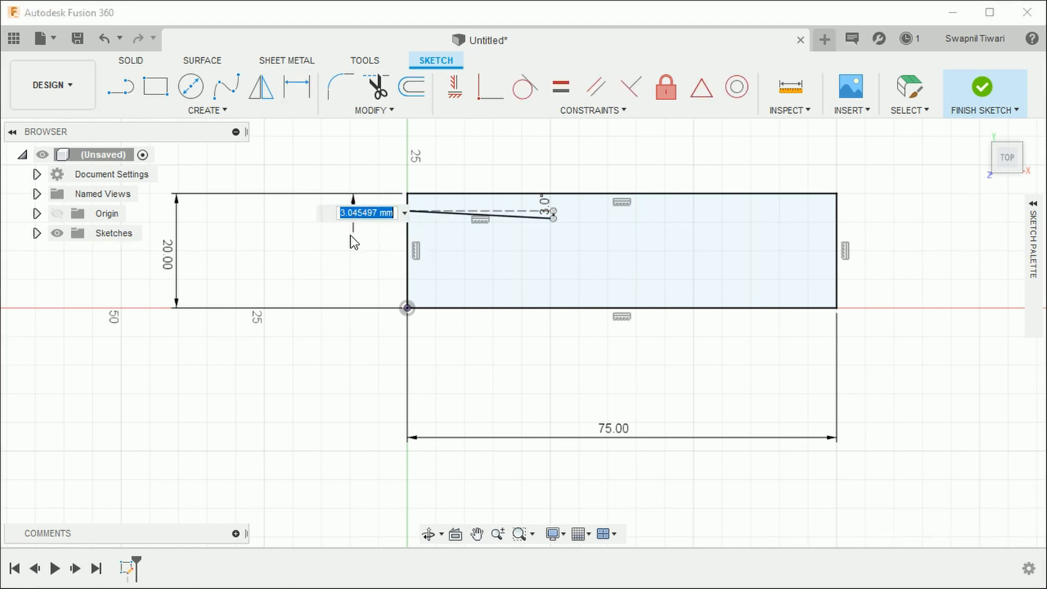
pyautogui.write('12')
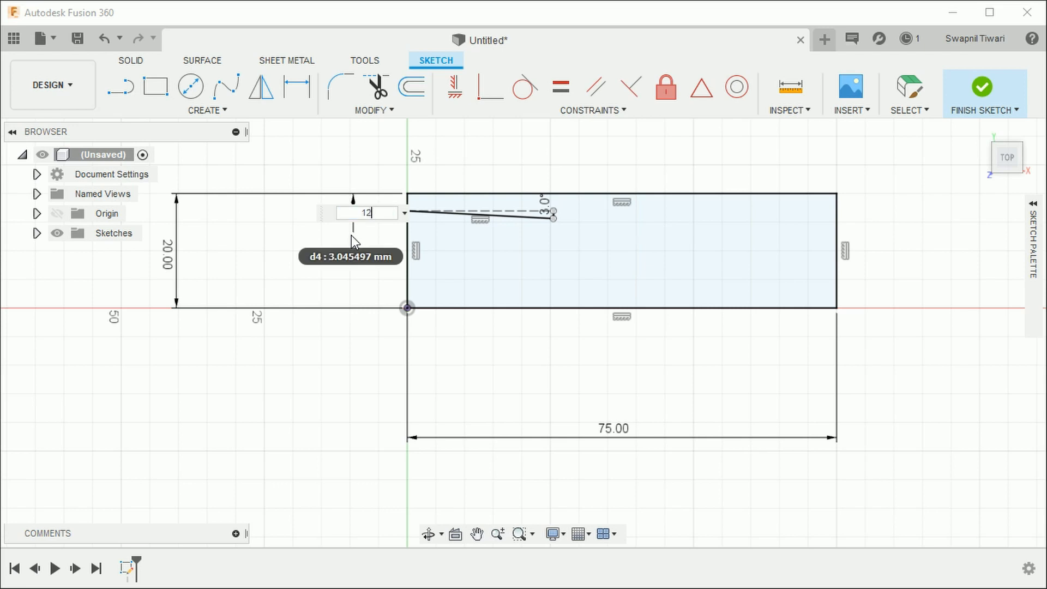
pyautogui.press('Return')
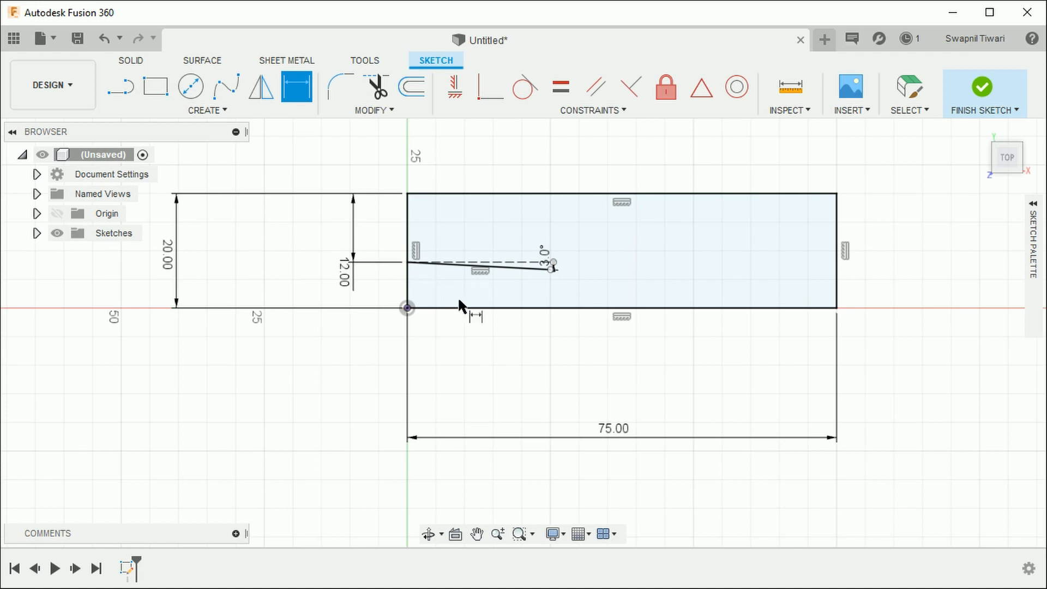
# - Add an aligned dimension to the sloped line and set its length to 3 mm
pyautogui.click(500, 266)
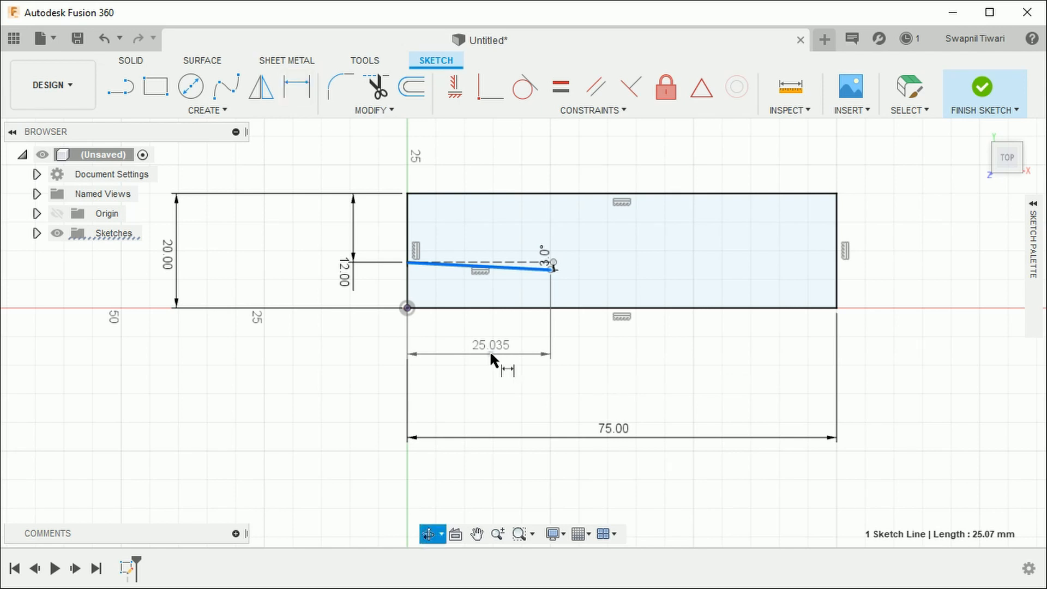
pyautogui.rightClick(491, 355)
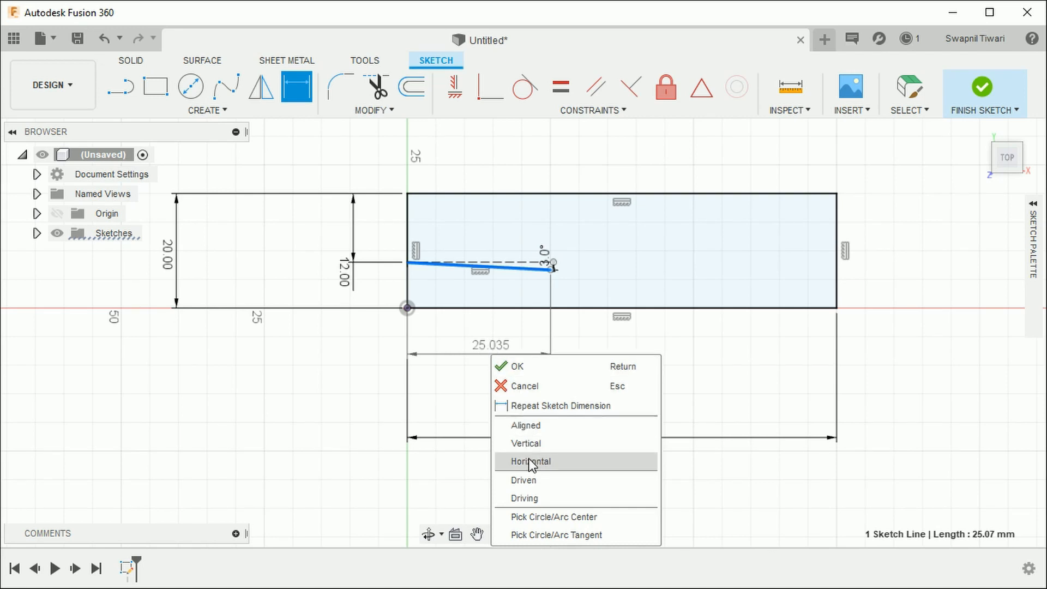
pyautogui.click(524, 431)
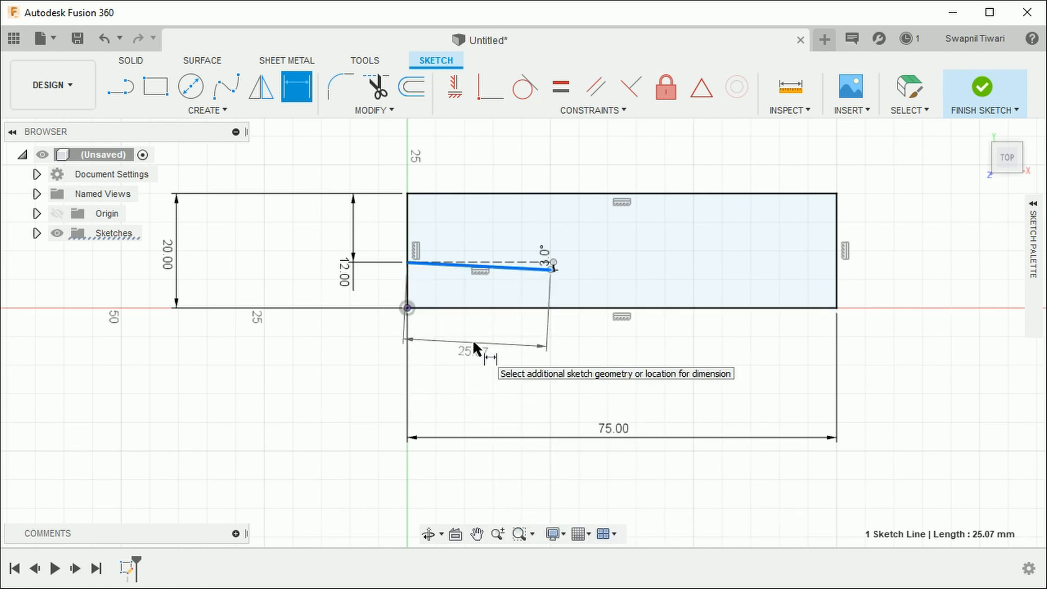
pyautogui.click(474, 343)
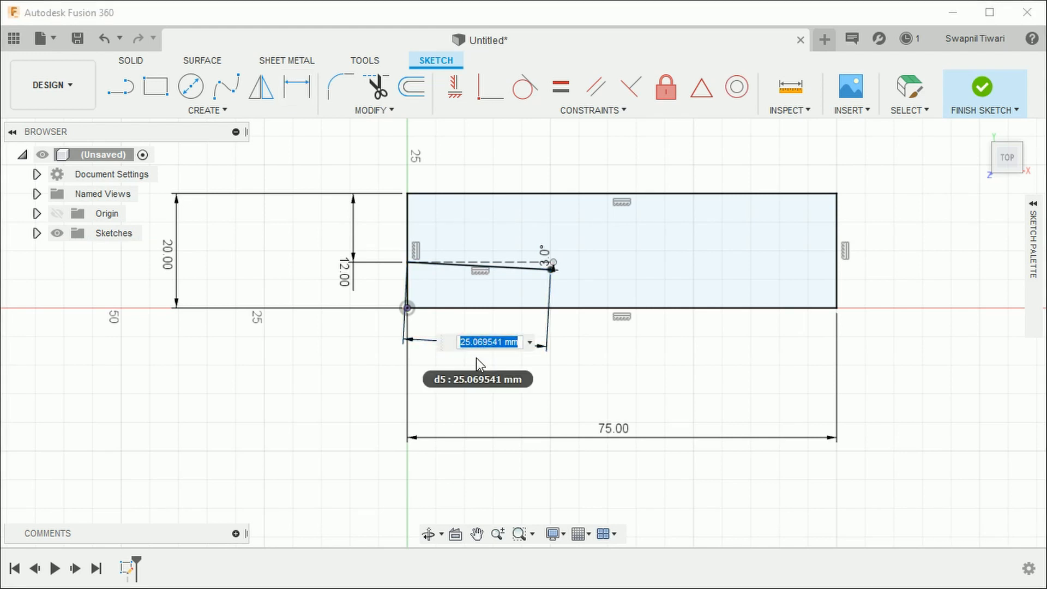
pyautogui.write('3')
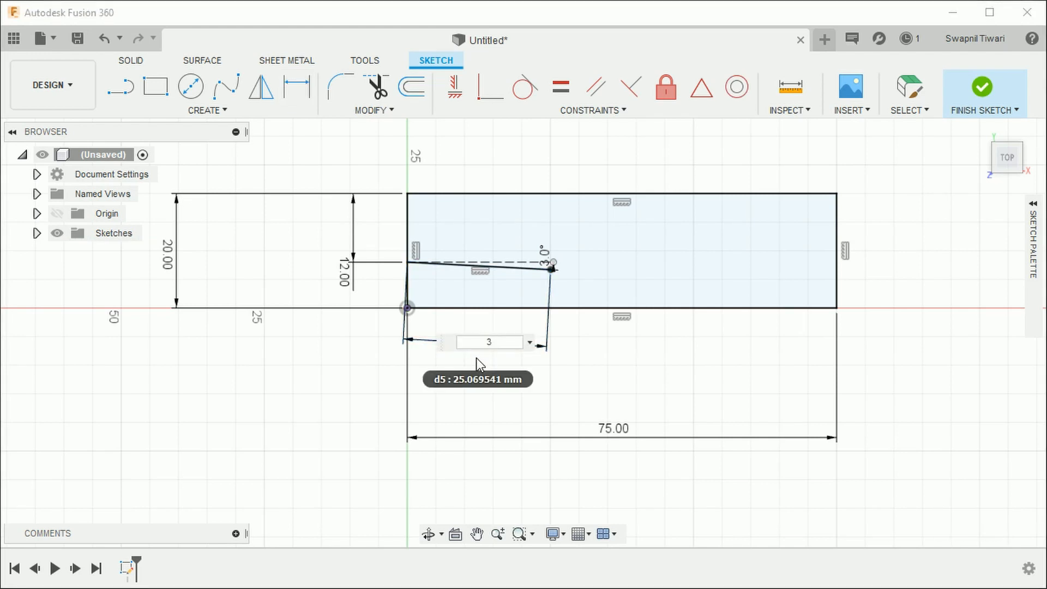
pyautogui.press('Return')
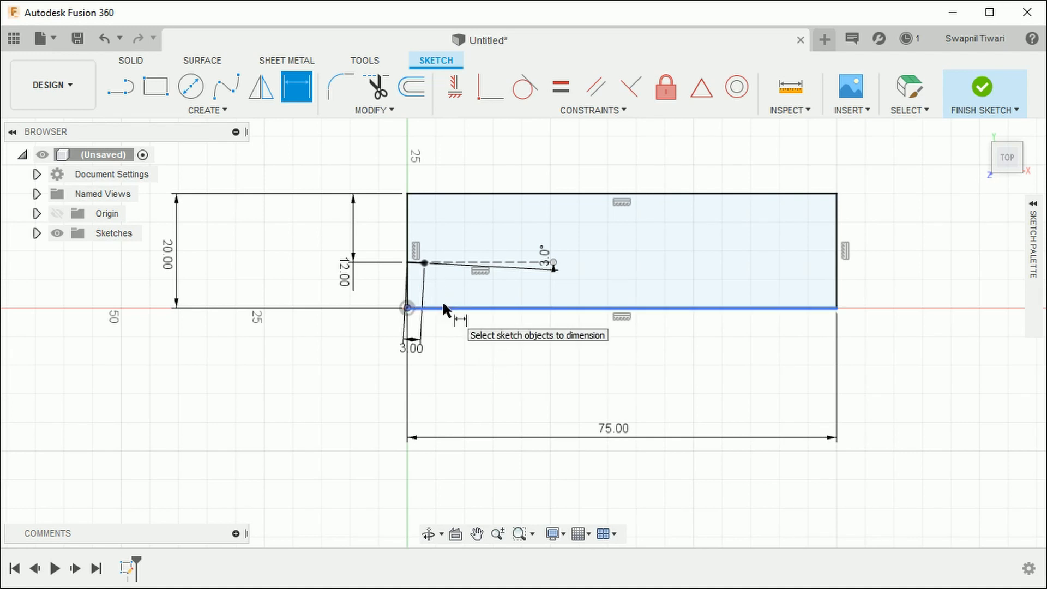
# - Add the sketch text "3DP HACKS" anchored at the end point of the 3 mm sloped line
pyautogui.click(217, 112)
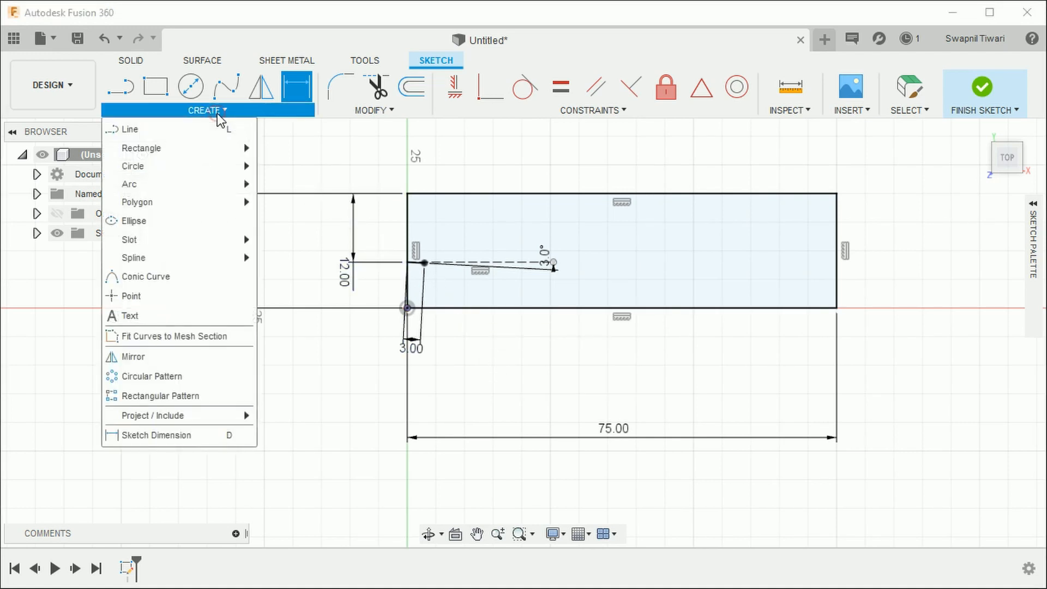
pyautogui.click(131, 319)
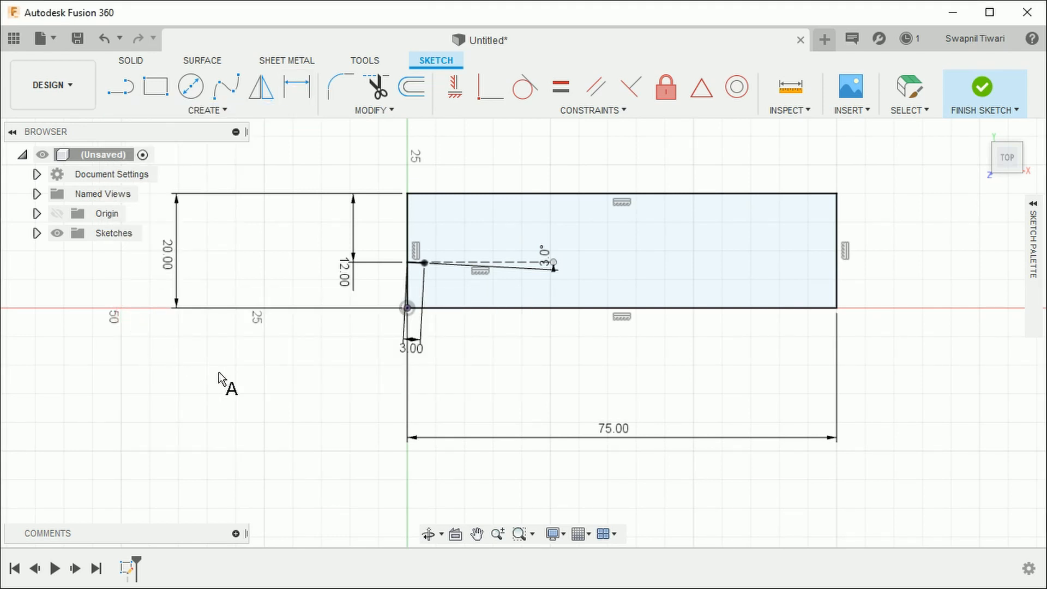
pyautogui.click(425, 263)
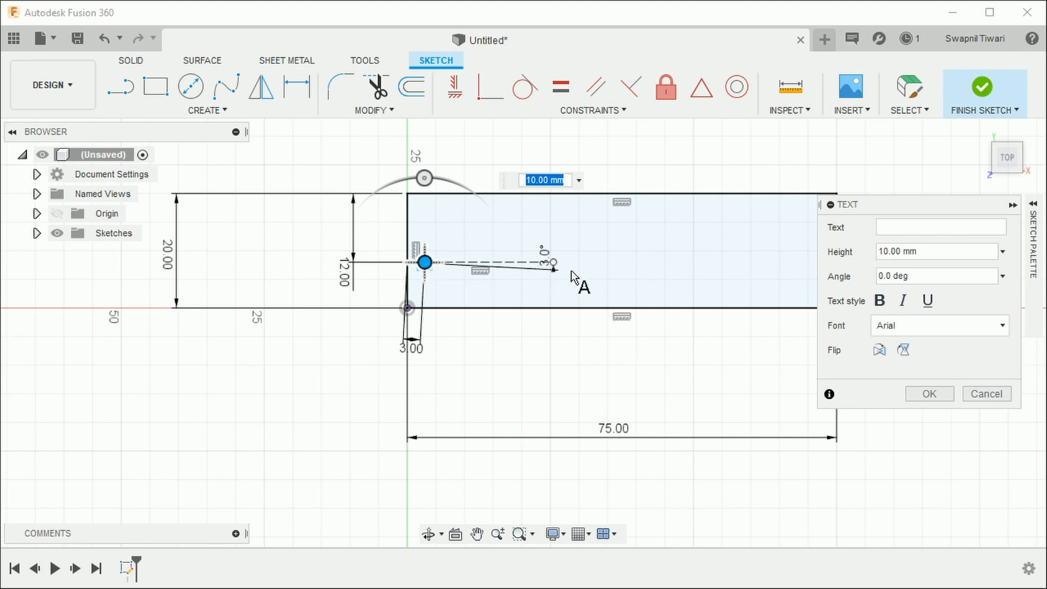
pyautogui.click(894, 221)
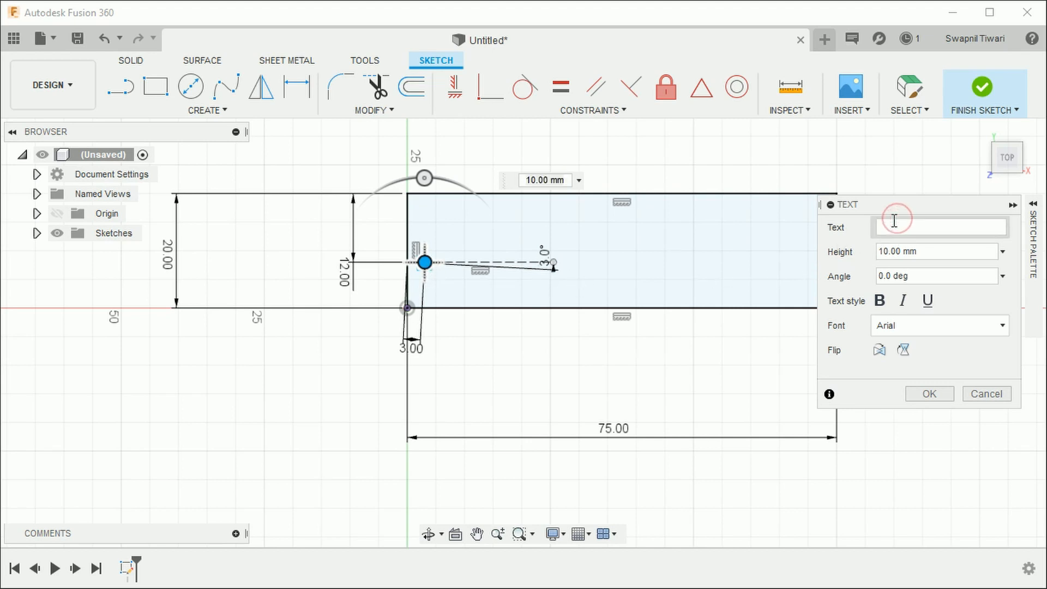
pyautogui.write('3DP')
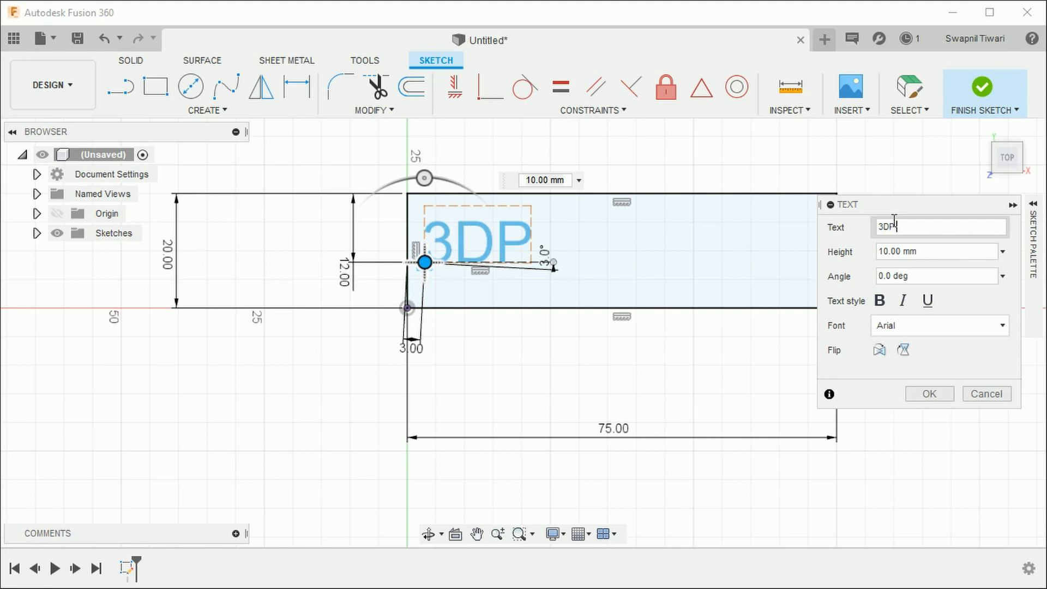
pyautogui.write(' HACKS')
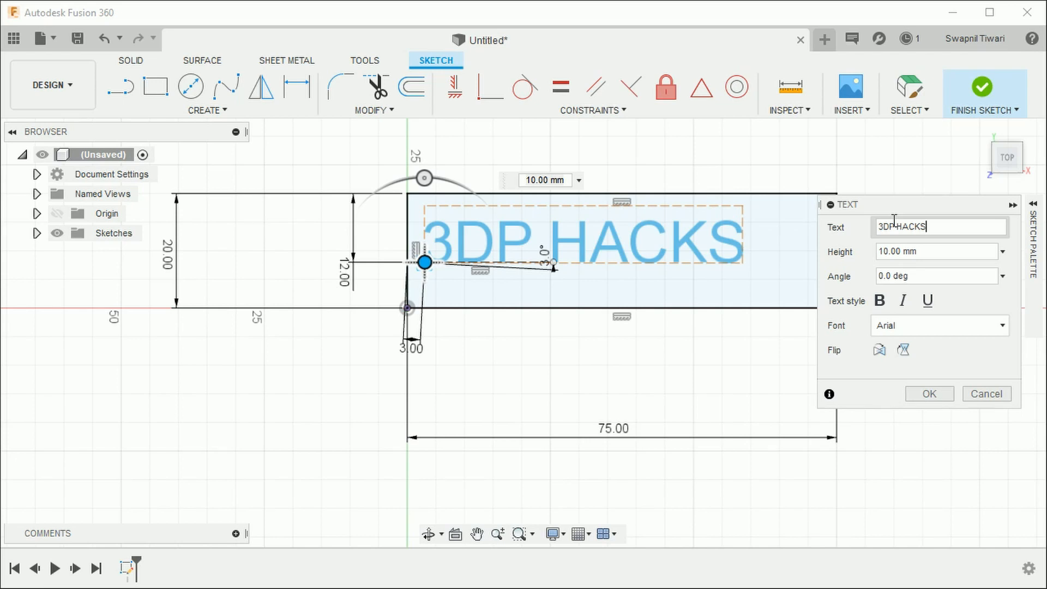
# - Format the sketch text as bold with a height of 12 mm and an angle of -3 degrees, and accept it
pyautogui.click(925, 252)
pyautogui.doubleClick(925, 252)
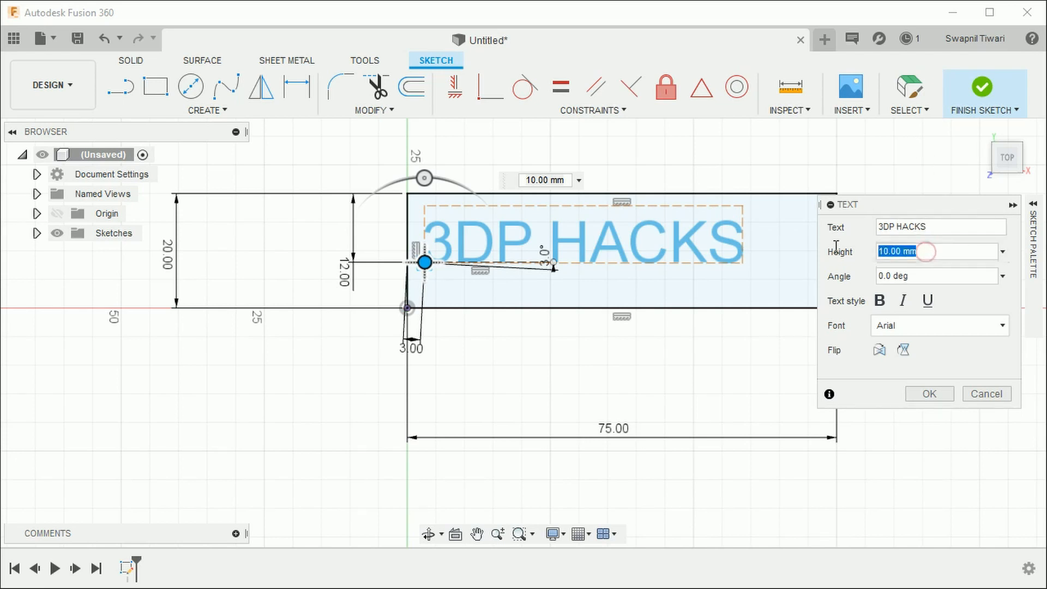
pyautogui.write('12')
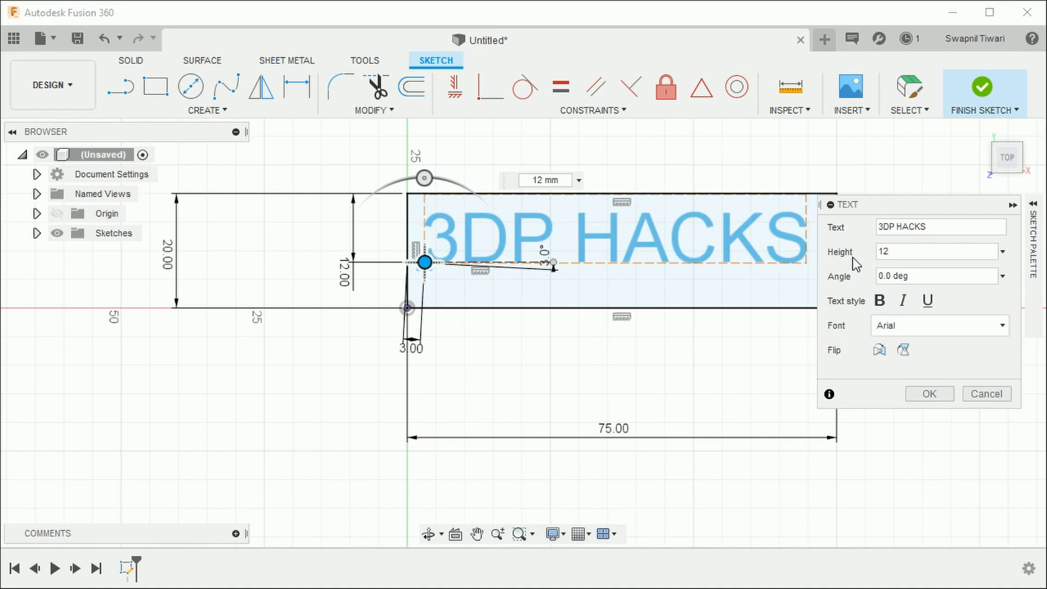
pyautogui.click(884, 306)
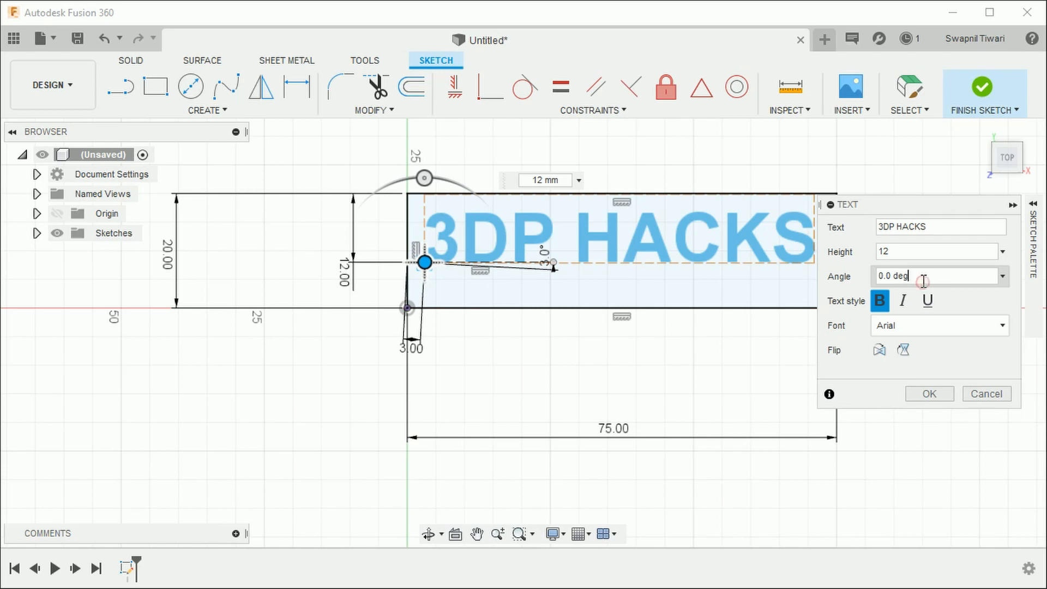
pyautogui.moveTo(924, 277); pyautogui.dragTo(876, 275)
pyautogui.write('-')
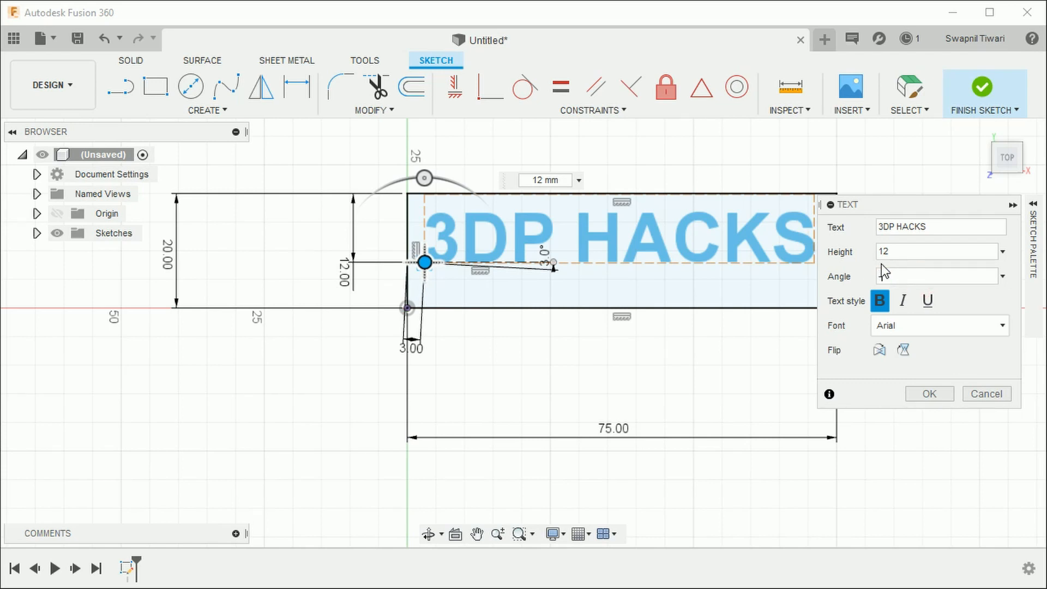
pyautogui.write('3')
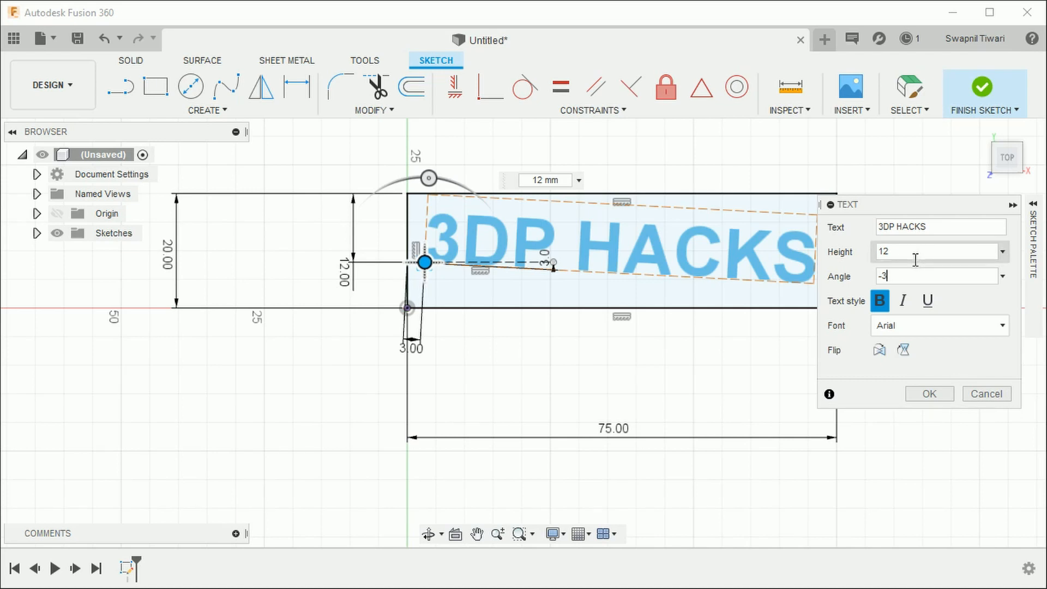
pyautogui.click(934, 395)
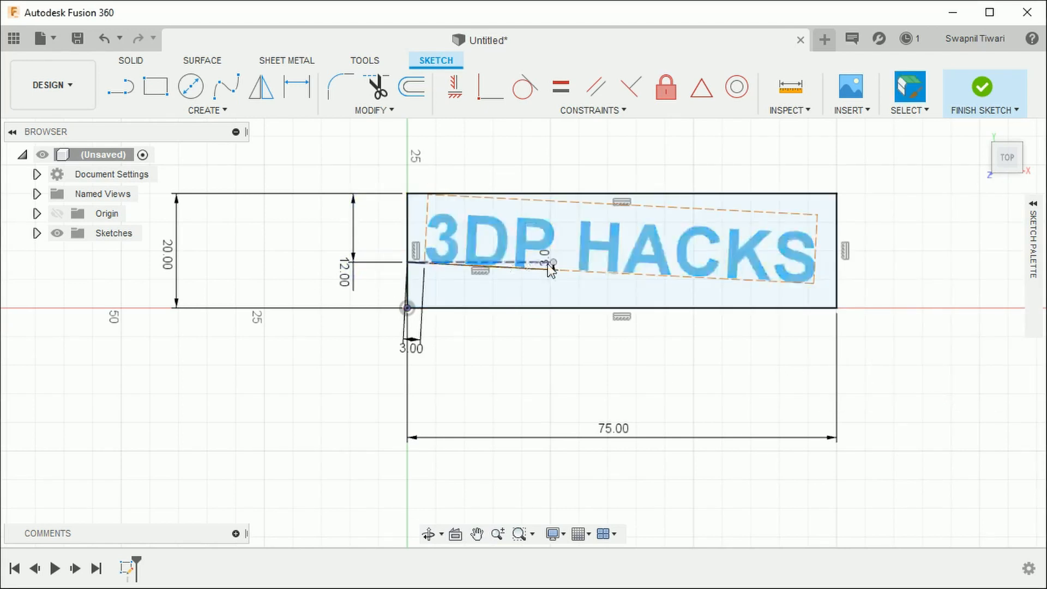
pyautogui.click(683, 299)
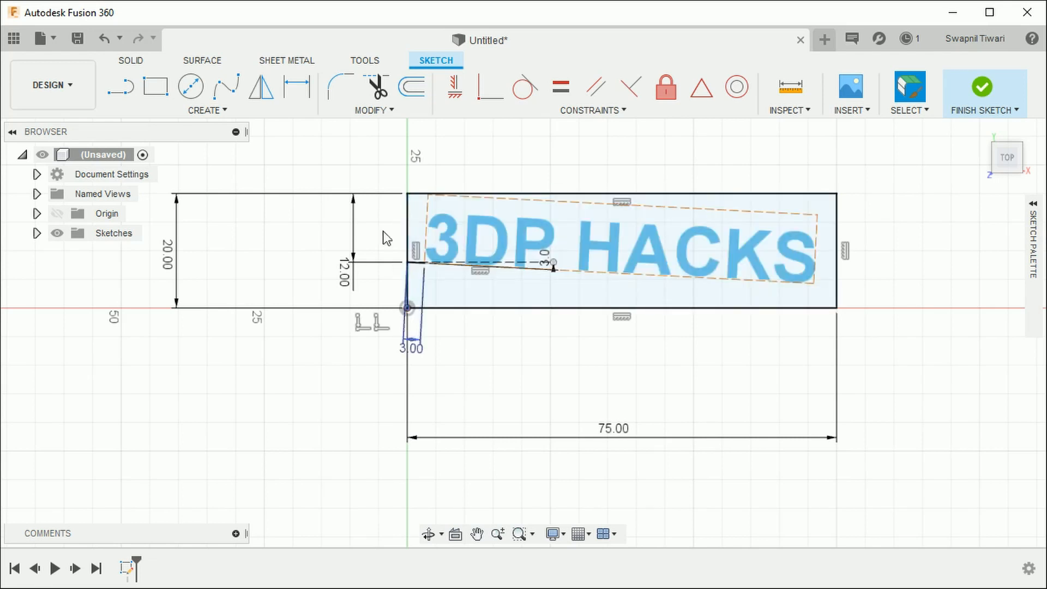
# - Fillet all four corners of the rectangle with a 2 mm radius
pyautogui.click(341, 82)
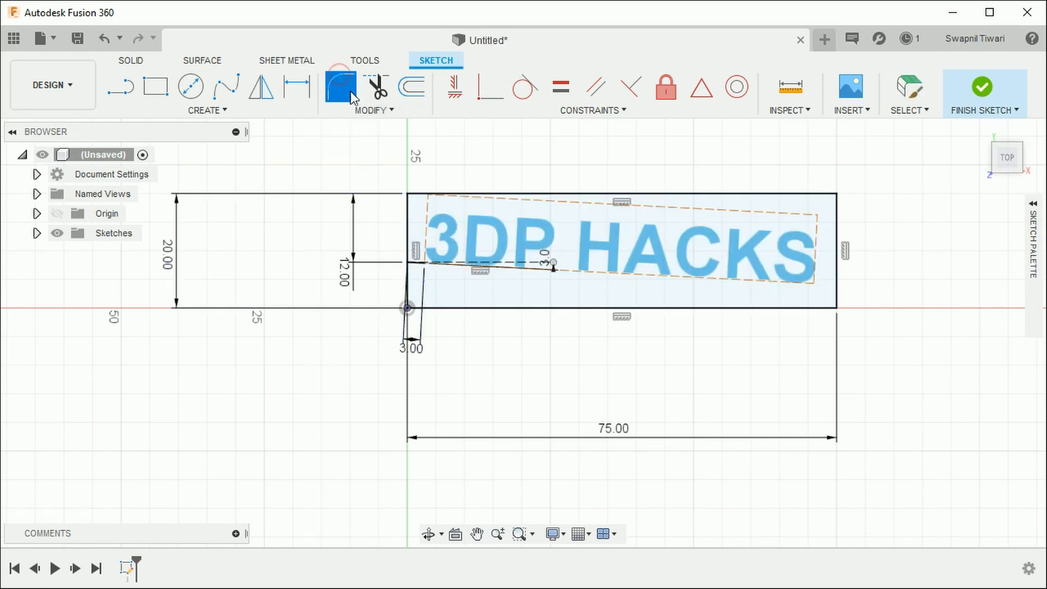
pyautogui.click(408, 195)
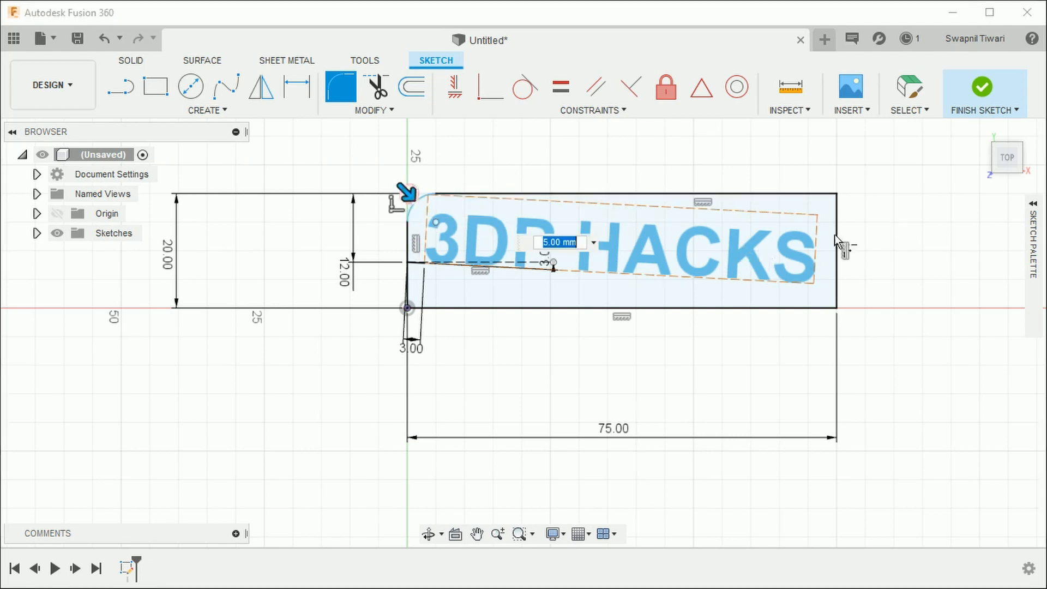
pyautogui.click(838, 193)
pyautogui.click(838, 307)
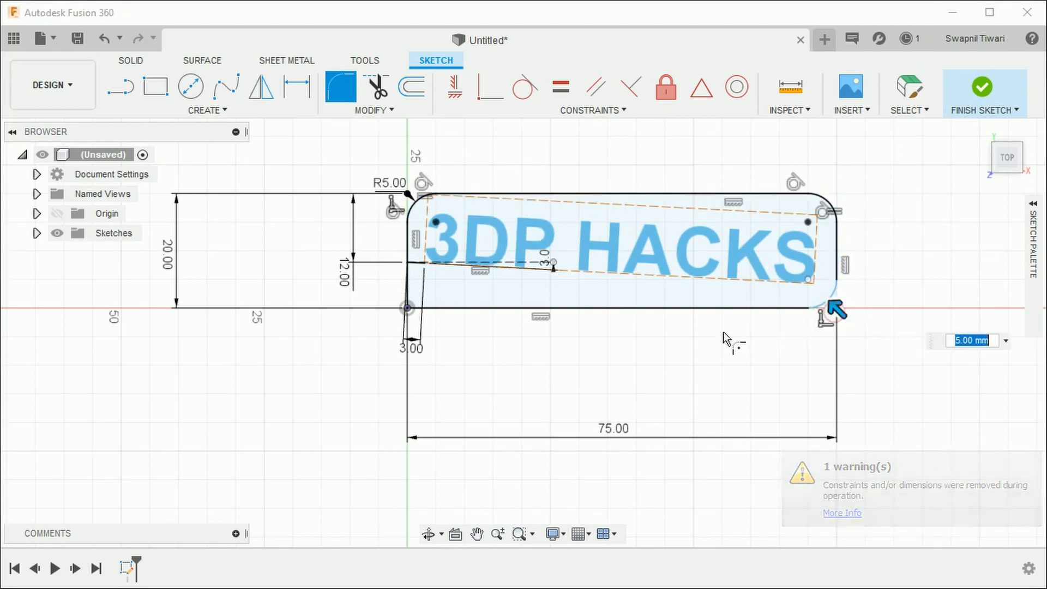
pyautogui.click(407, 307)
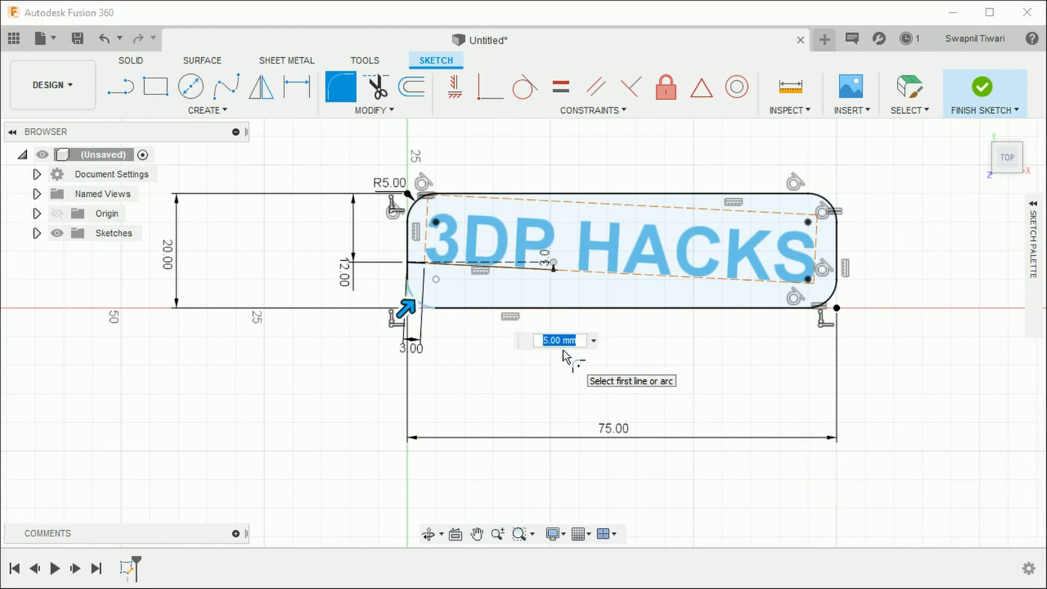
pyautogui.write('2')
pyautogui.press('Return')
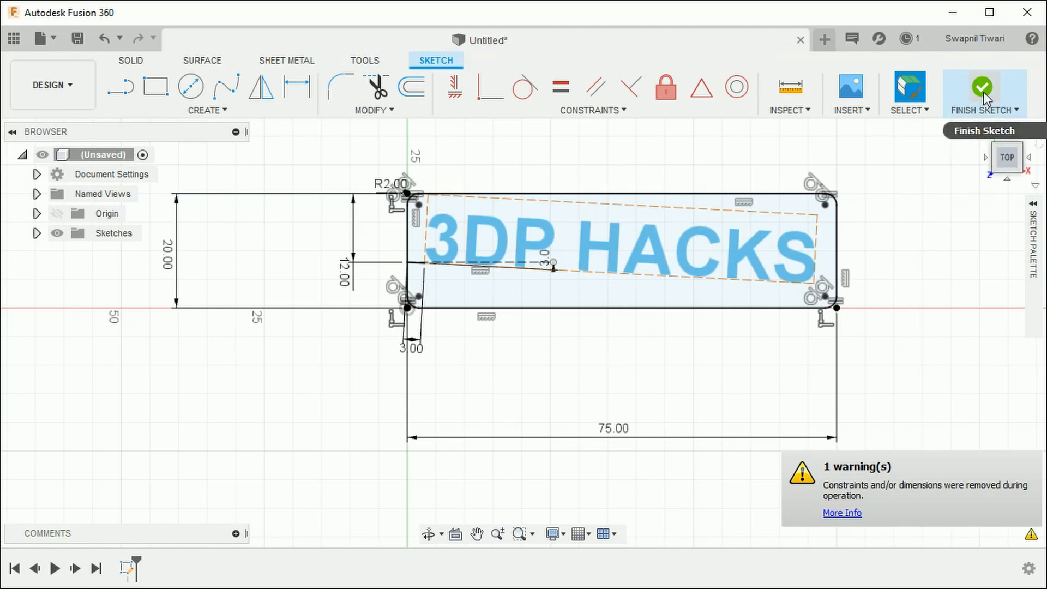
# - Finish the sketch and expand the Sketches folder in the browser
pyautogui.click(1039, 214)
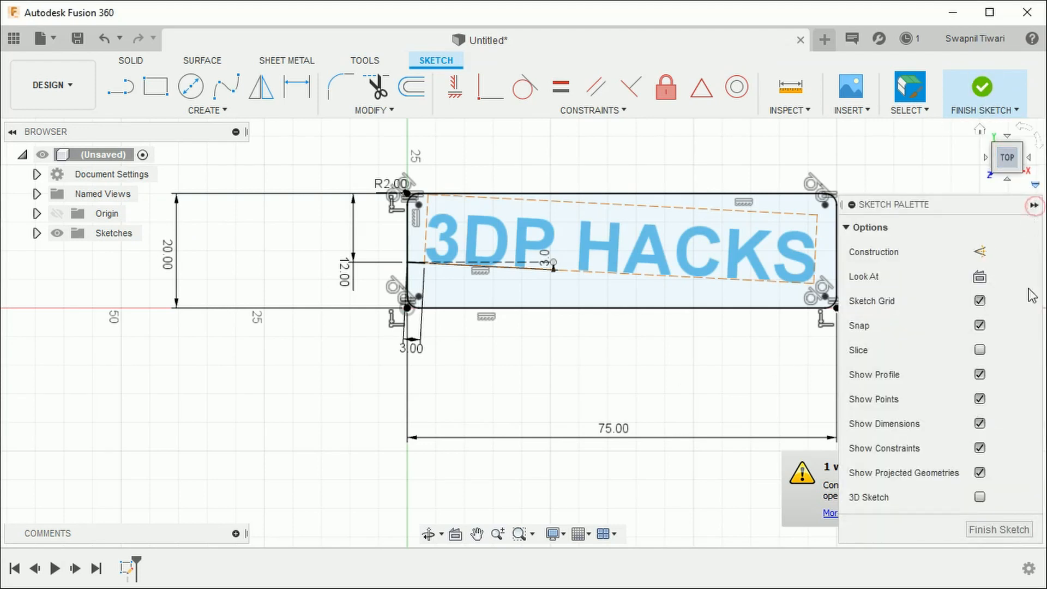
pyautogui.click(1006, 530)
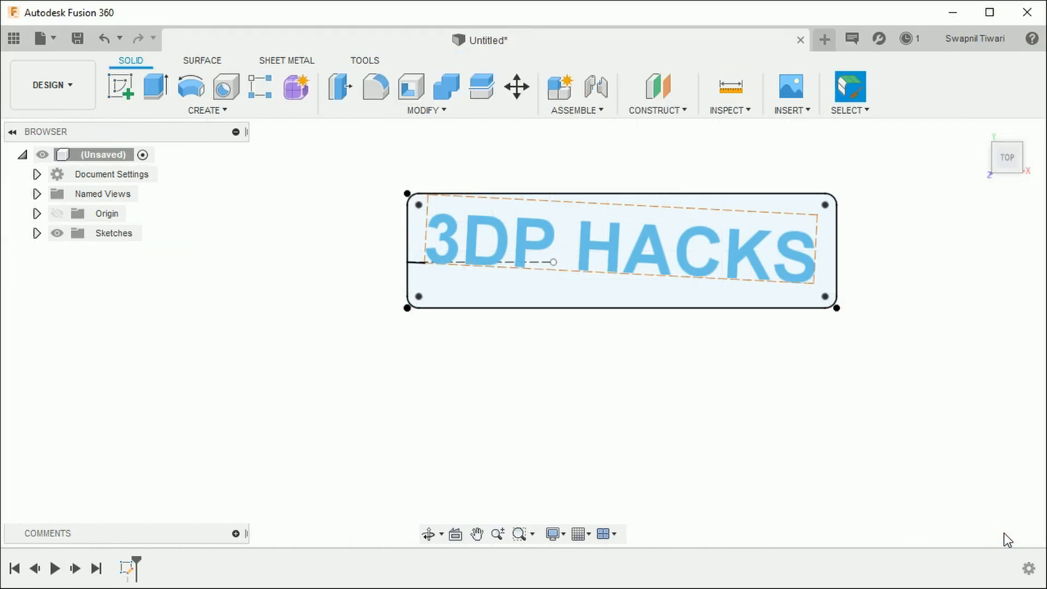
pyautogui.click(35, 234)
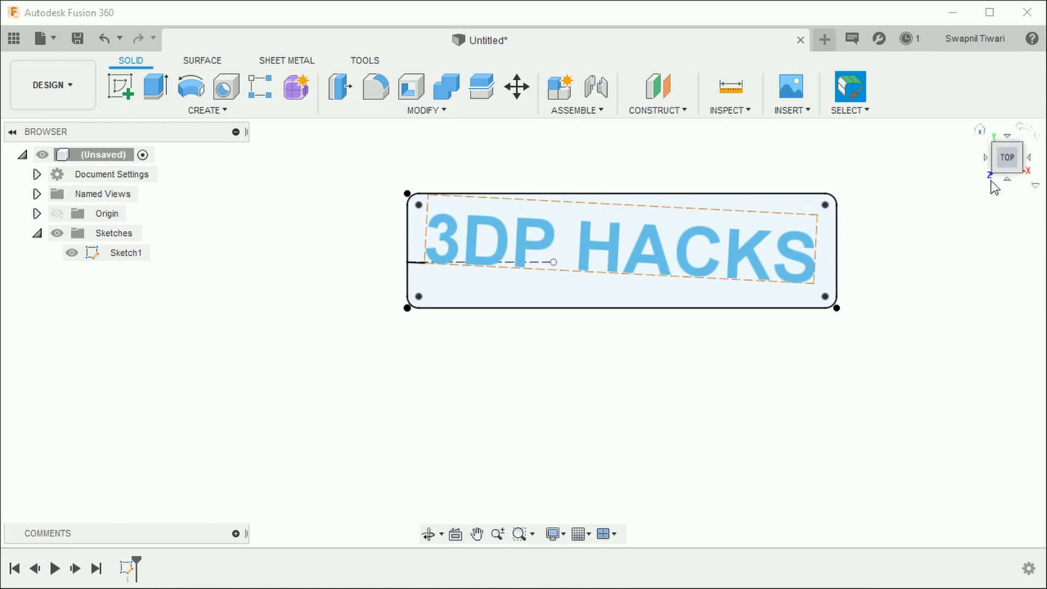
# - Extrude the rounded rectangle profile by -4 mm as a new body, clearing the preselected profile and picking it again
pyautogui.click(980, 131)
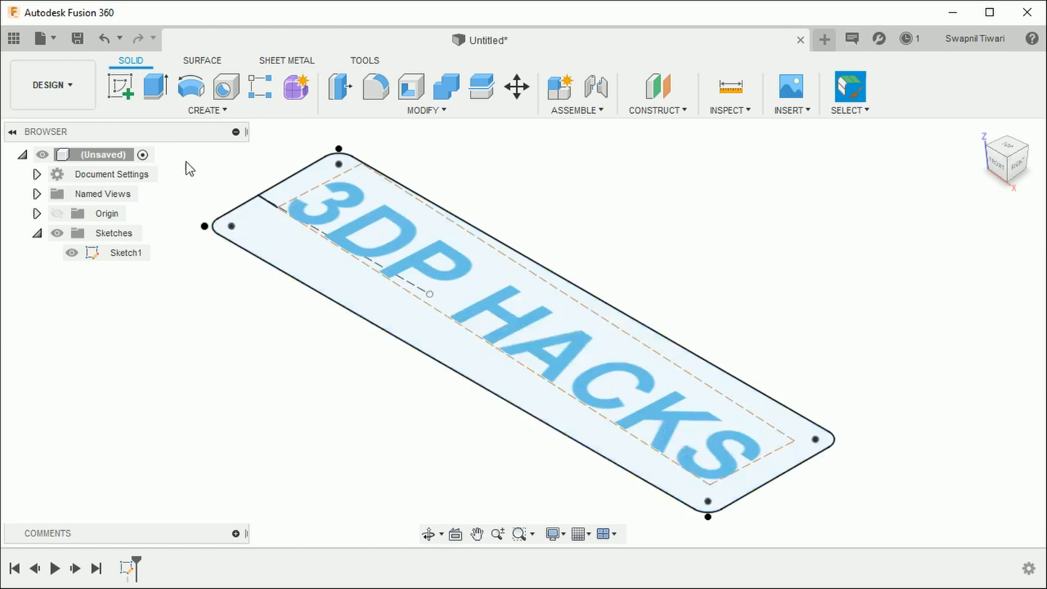
pyautogui.click(153, 93)
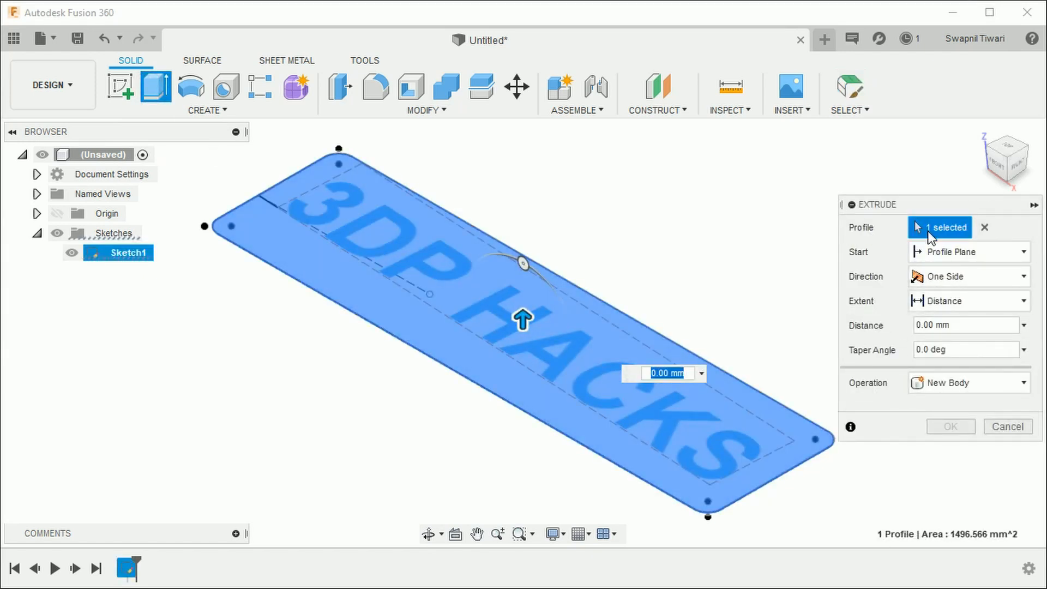
pyautogui.click(985, 228)
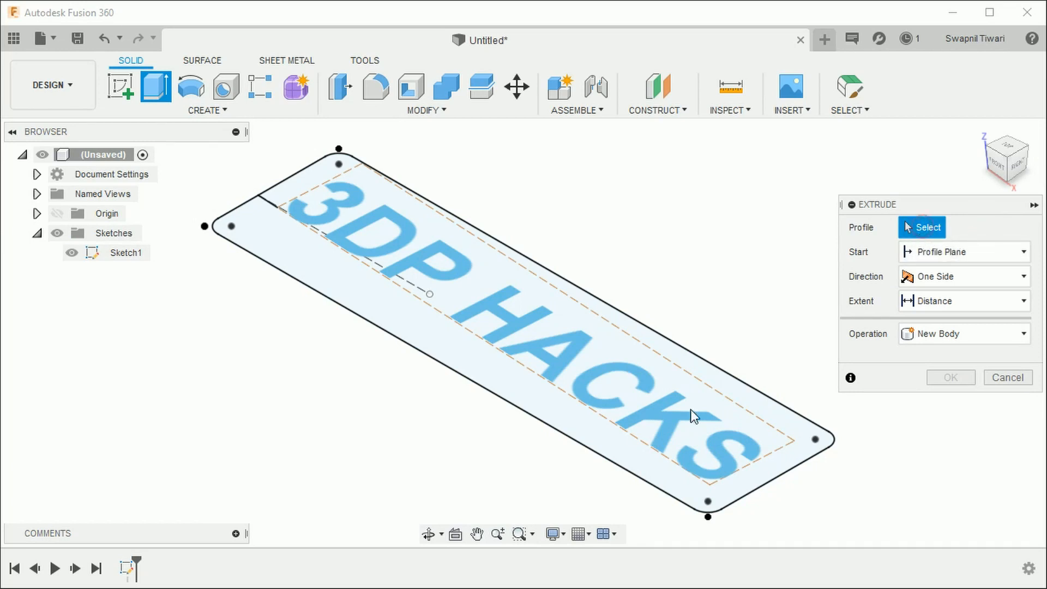
pyautogui.click(493, 382)
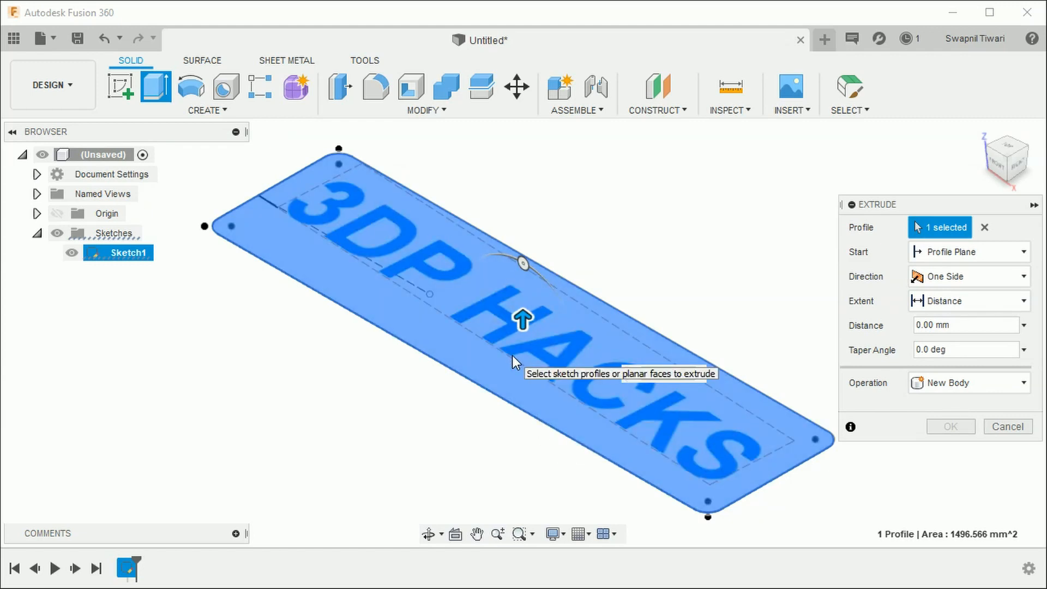
pyautogui.write('-4')
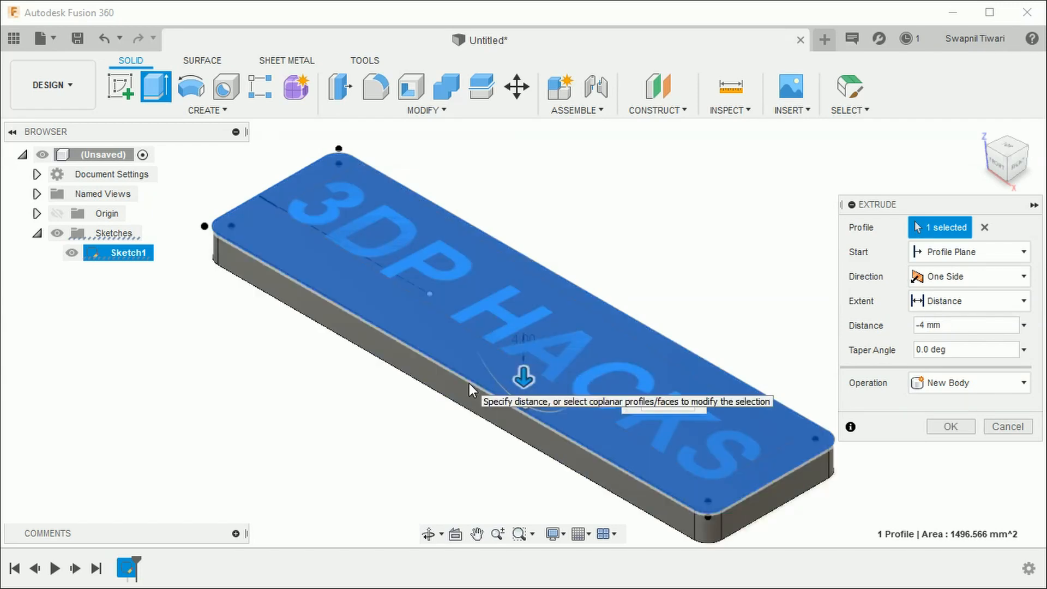
pyautogui.press('Return')
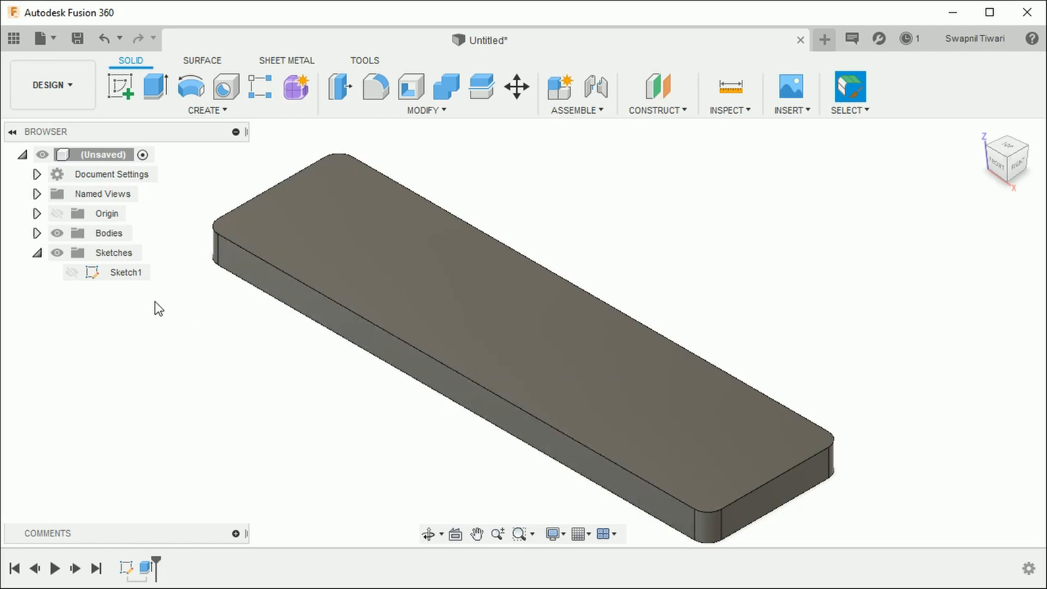
# - Expand the Bodies folder and turn on the visibility of Sketch1 over the extruded plate
pyautogui.click(68, 277)
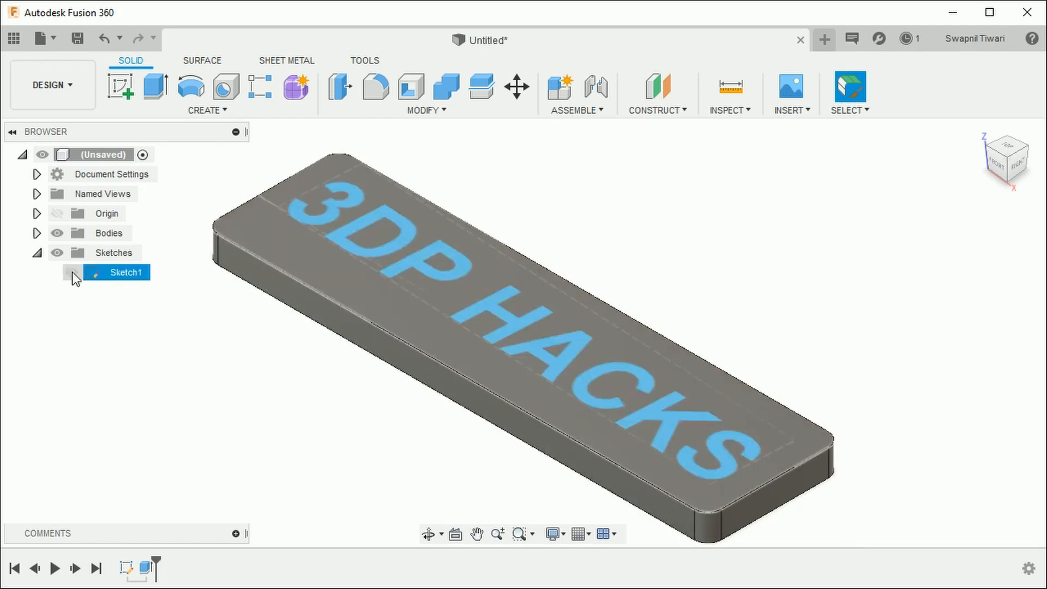
pyautogui.click(73, 273)
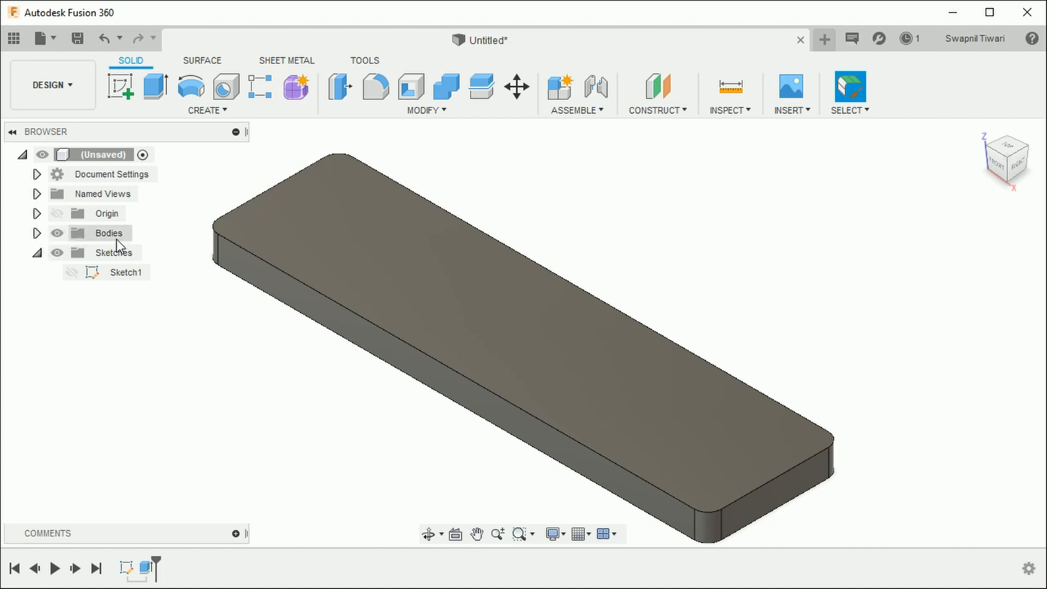
pyautogui.click(37, 233)
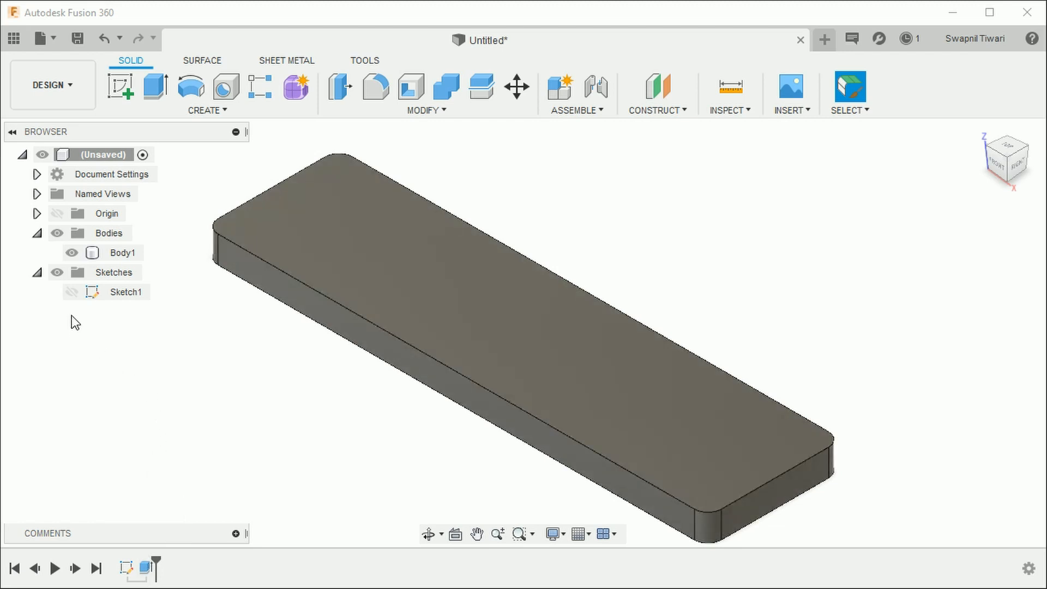
pyautogui.click(72, 294)
pyautogui.click(70, 292)
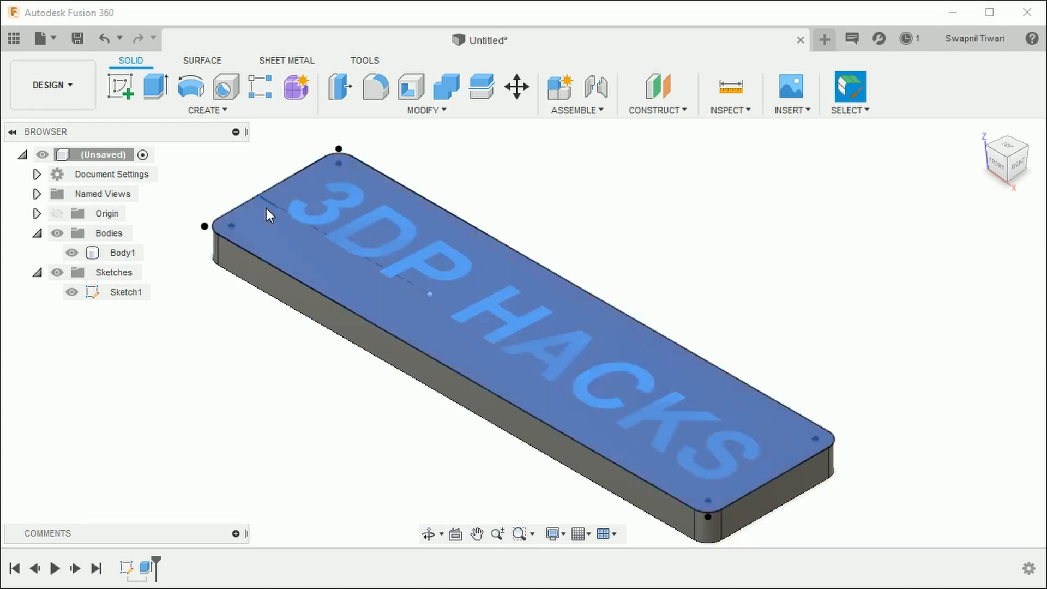
# - Start a Revolve with the "3DP HACKS" text in place of the preselected profile and the short sketch line before the "3" as axis
pyautogui.click(186, 90)
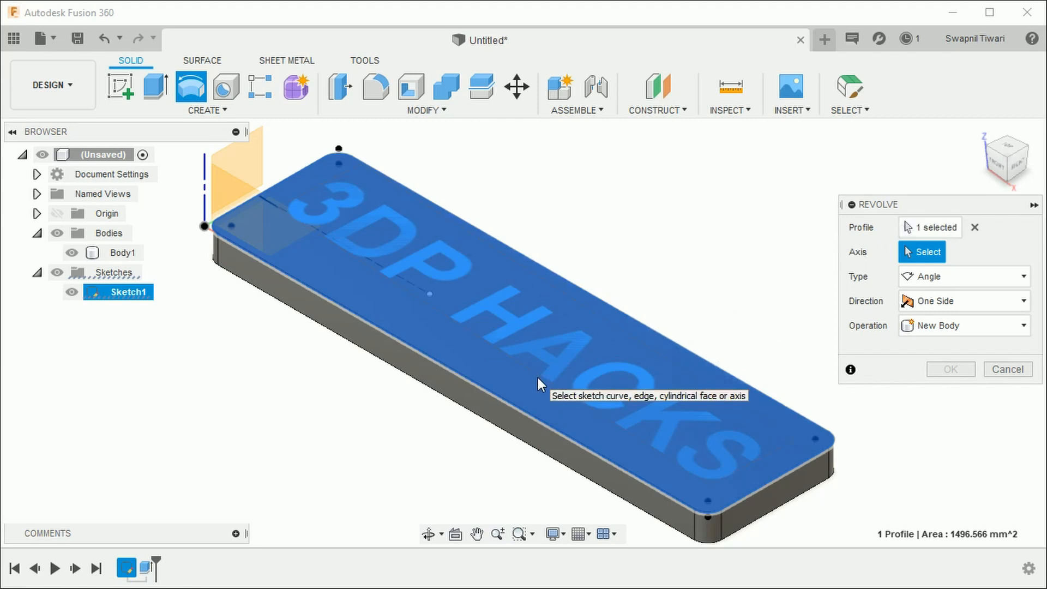
pyautogui.click(977, 228)
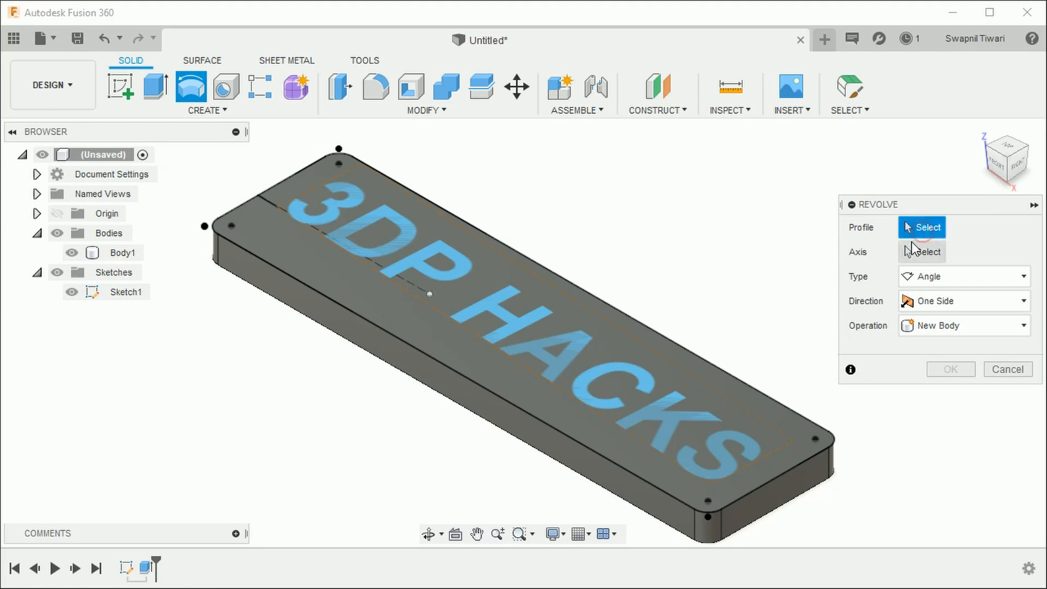
pyautogui.click(583, 382)
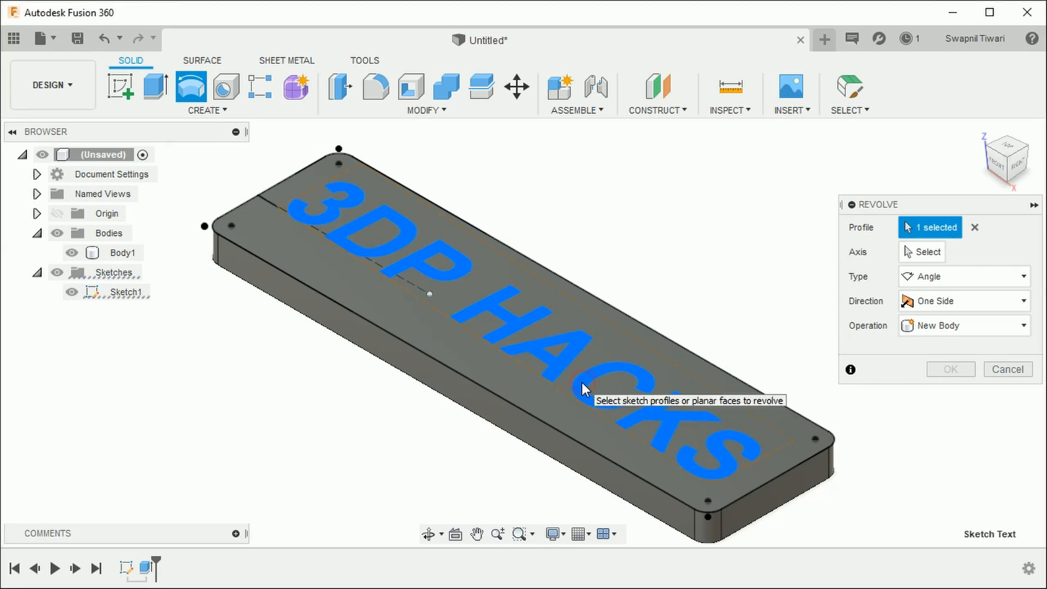
pyautogui.click(925, 253)
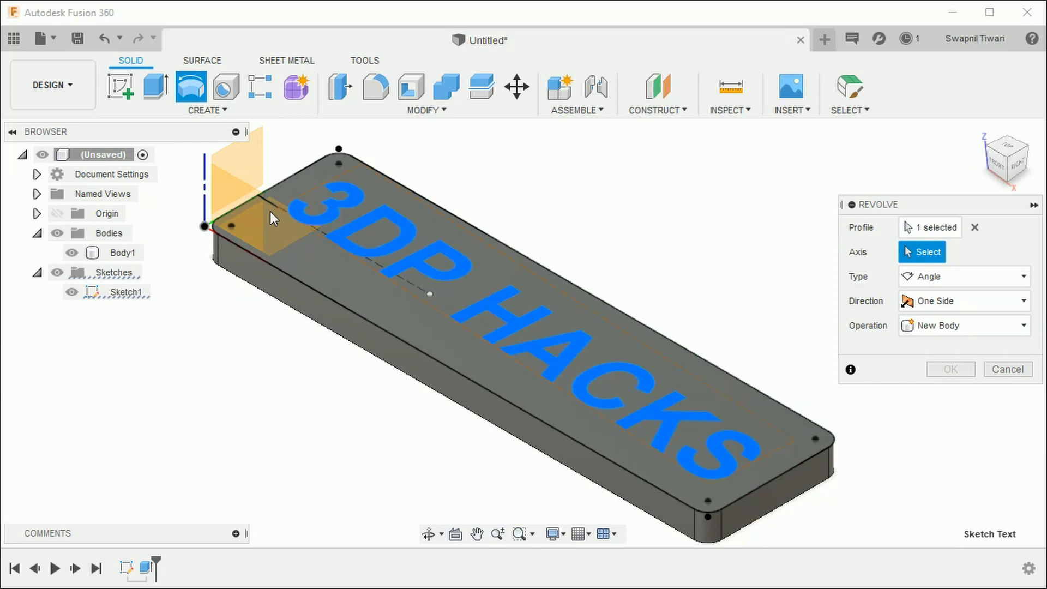
pyautogui.scroll(2, 281, 215)
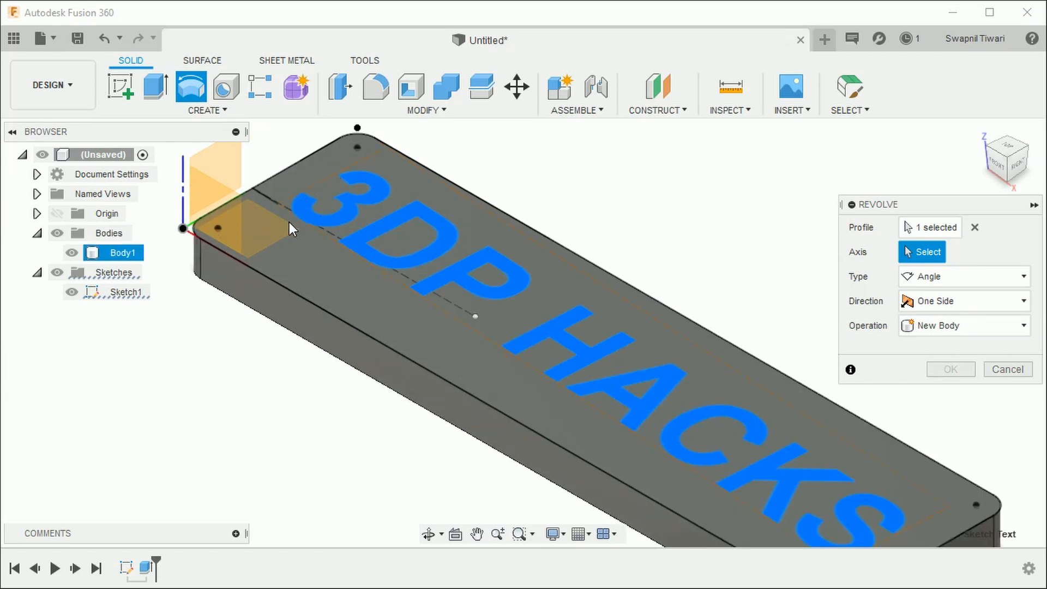
pyautogui.scroll(4, 289, 222)
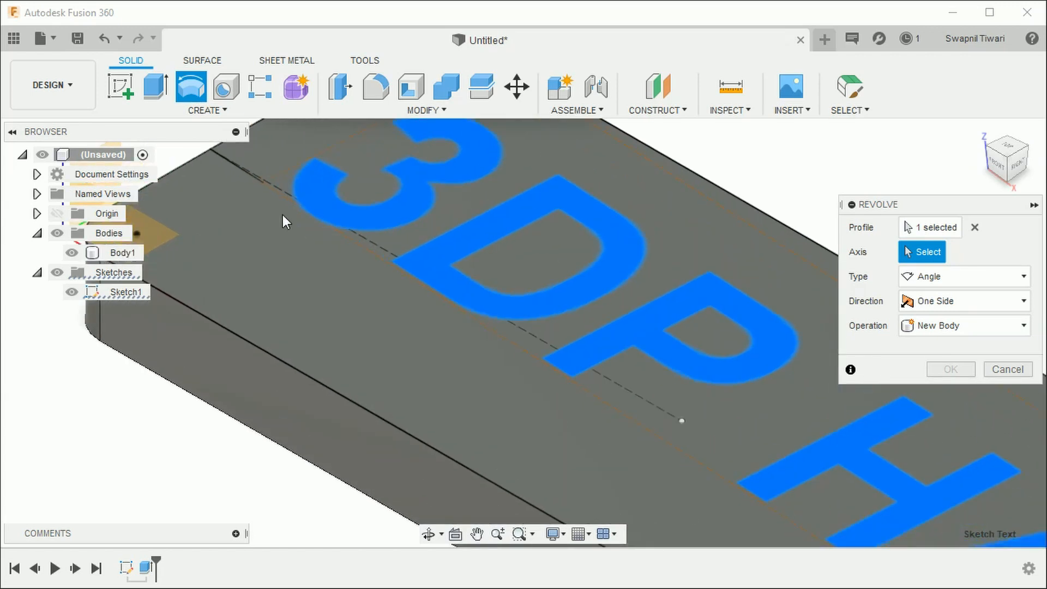
pyautogui.click(246, 174)
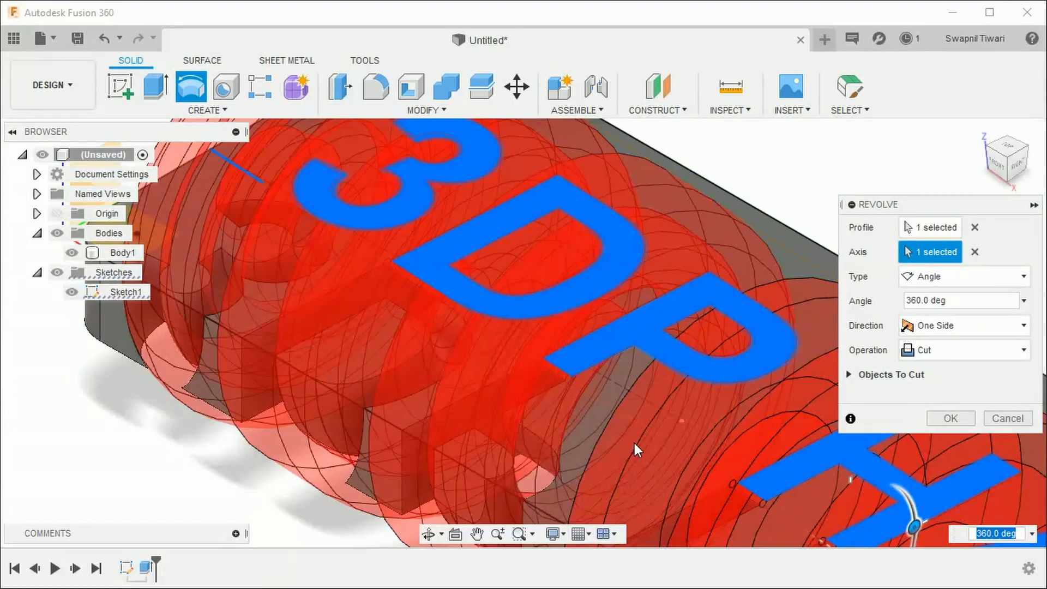
# - Set the text revolve's operation to Join and its angle to 60 degrees
pyautogui.scroll(-5, 634, 443)
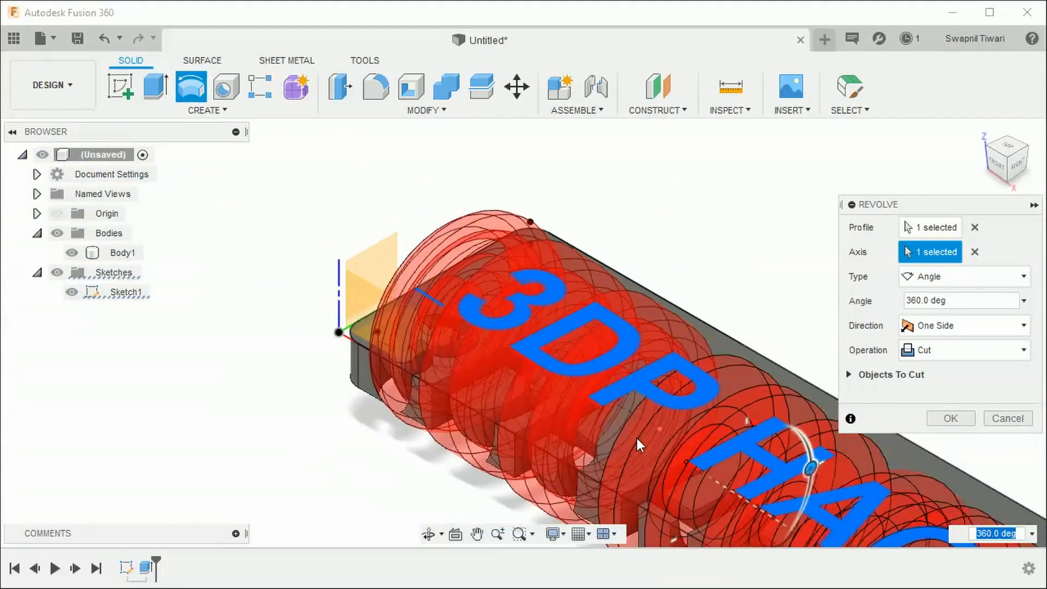
pyautogui.scroll(-6, 637, 438)
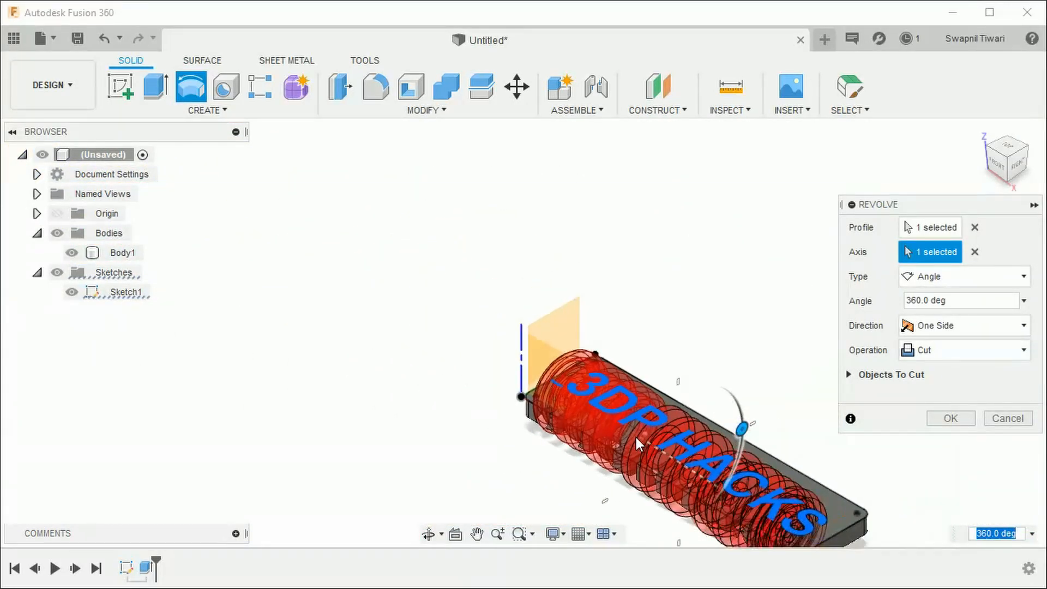
pyautogui.scroll(-1, 636, 437)
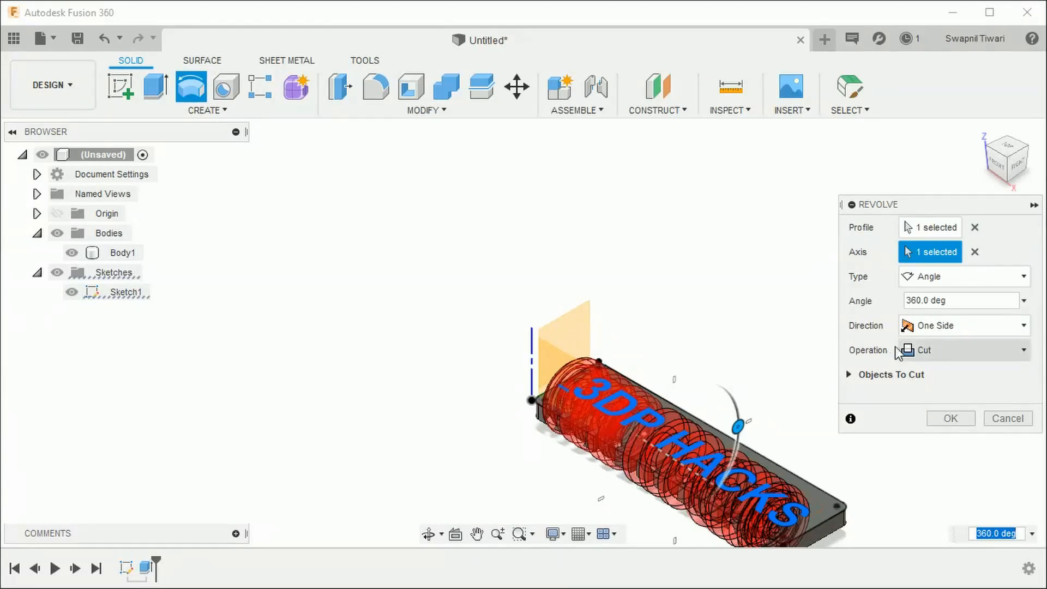
pyautogui.click(931, 349)
pyautogui.click(934, 373)
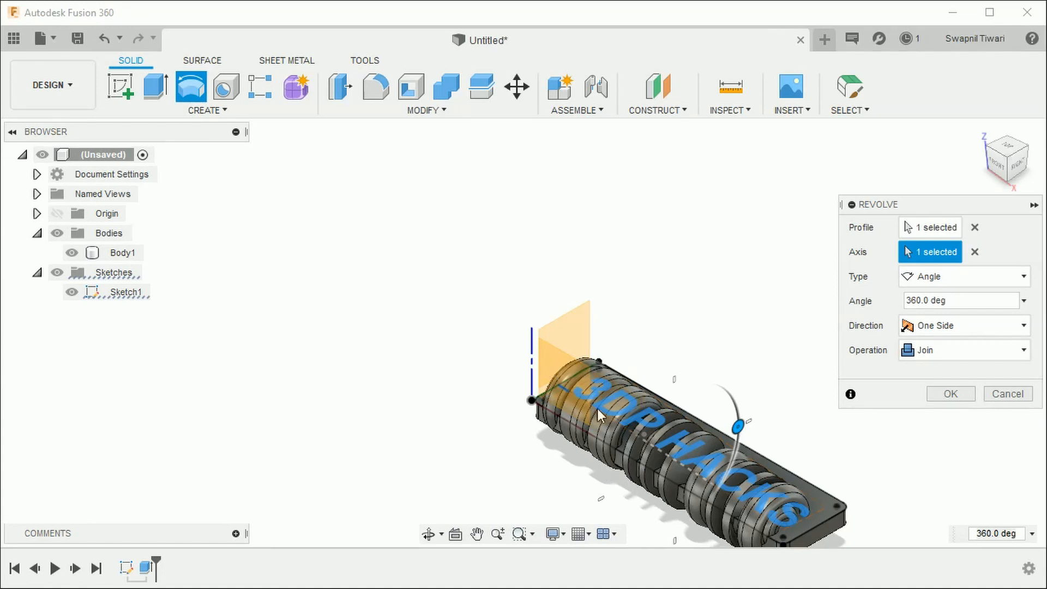
pyautogui.click(966, 304)
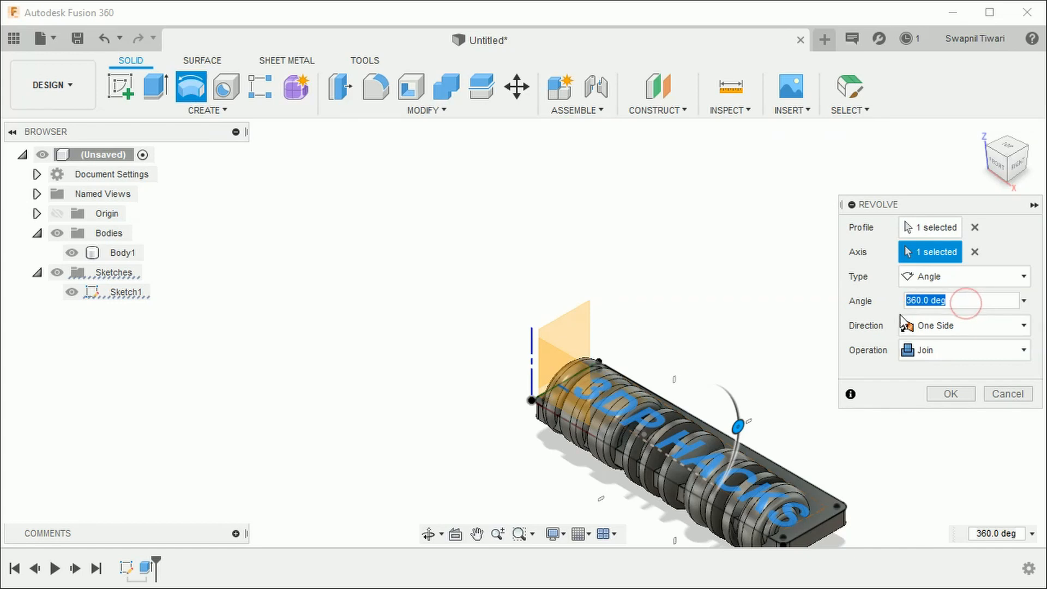
pyautogui.write('6')
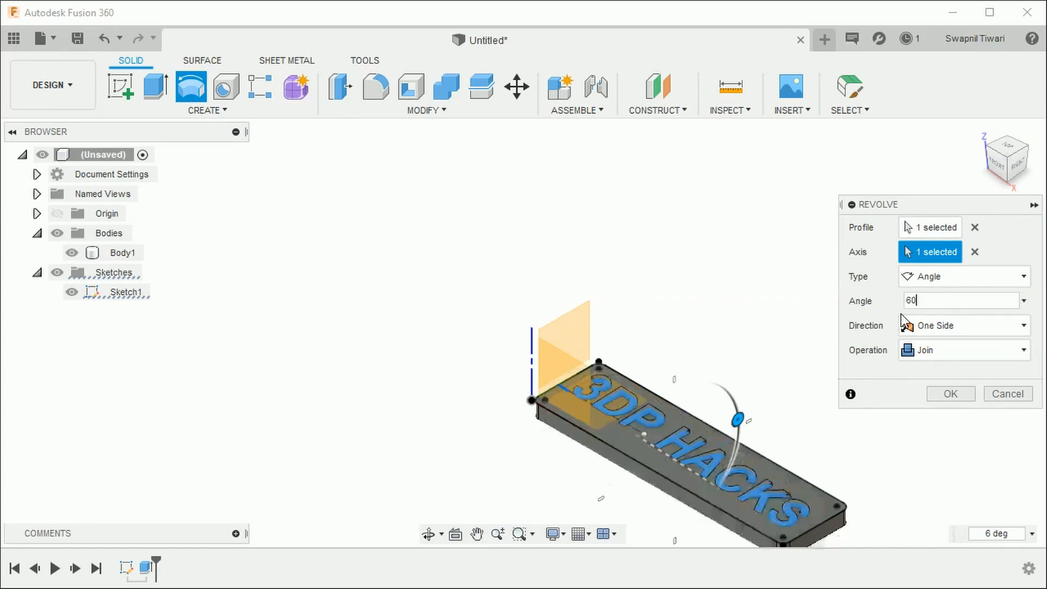
pyautogui.write('0')
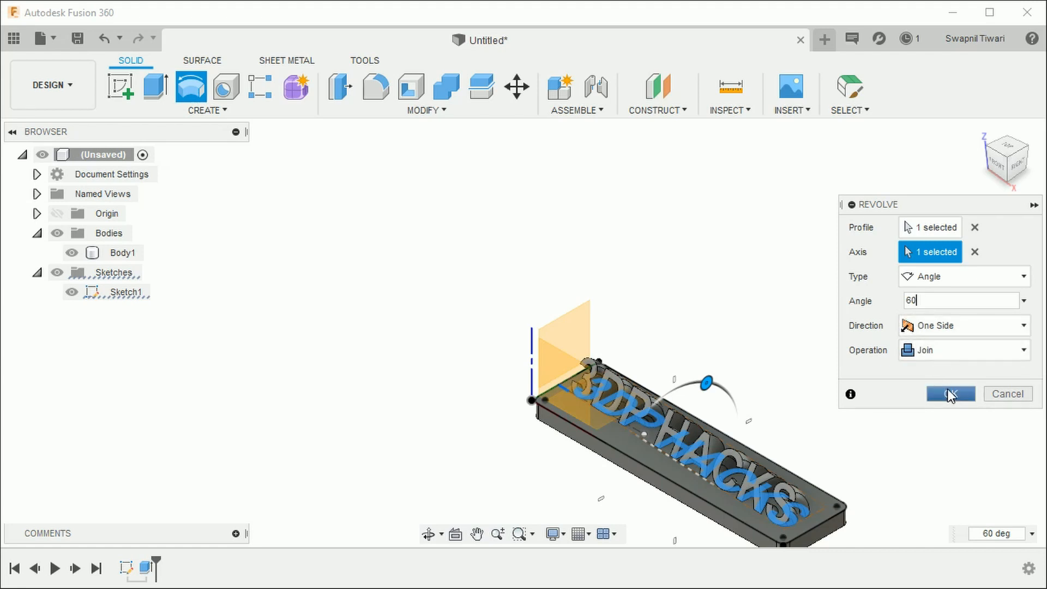
# - Try revolve angles of 70 and 40 degrees for the text, clearing the value after the preview
pyautogui.doubleClick(945, 303)
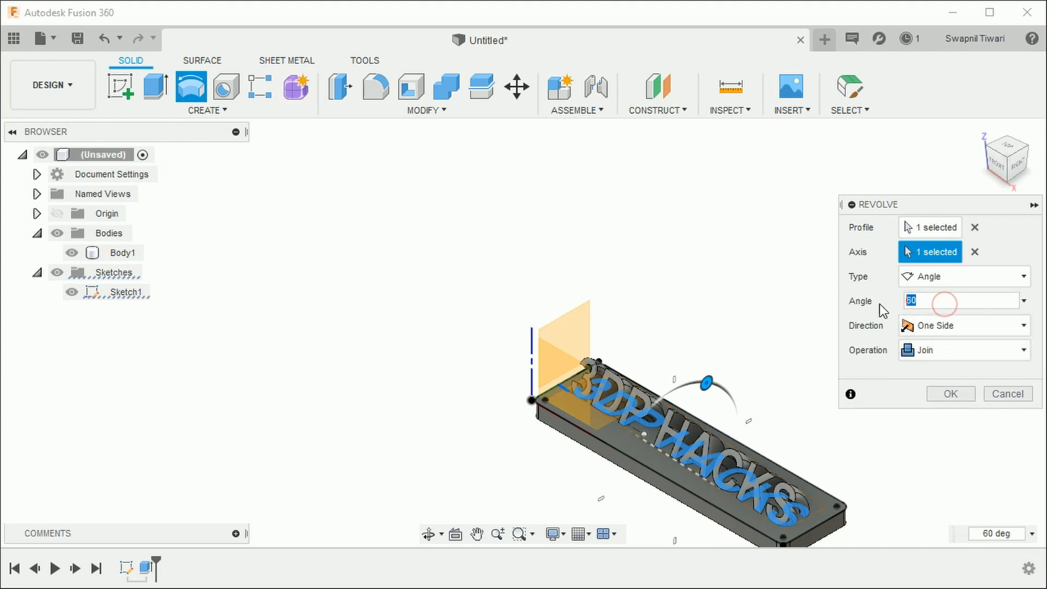
pyautogui.write('70')
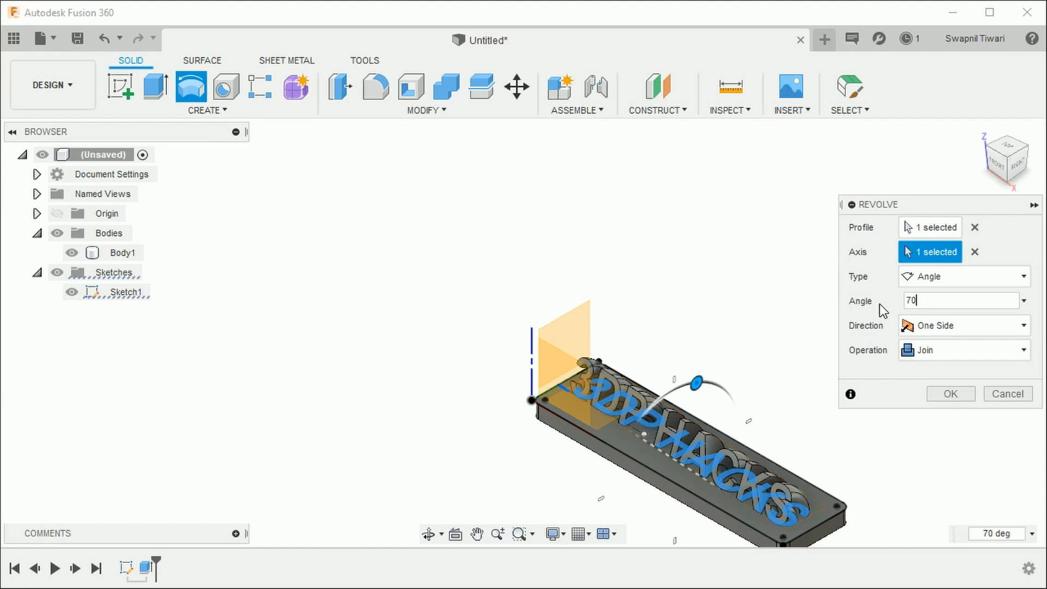
pyautogui.write('40')
pyautogui.press('BackSpace')
pyautogui.press('BackSpace')
pyautogui.press('BackSpace')
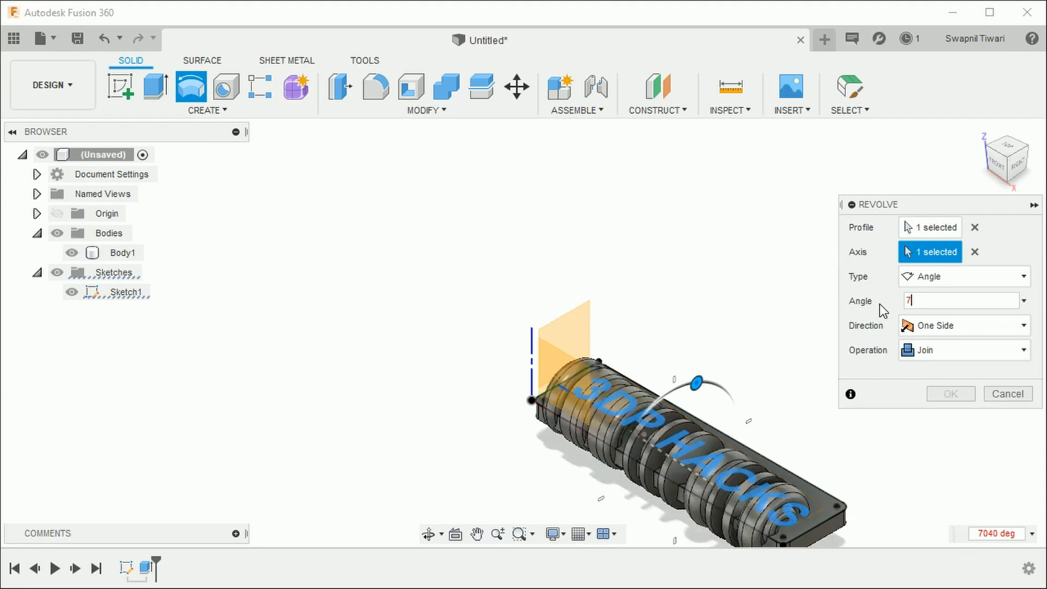
pyautogui.write('40')
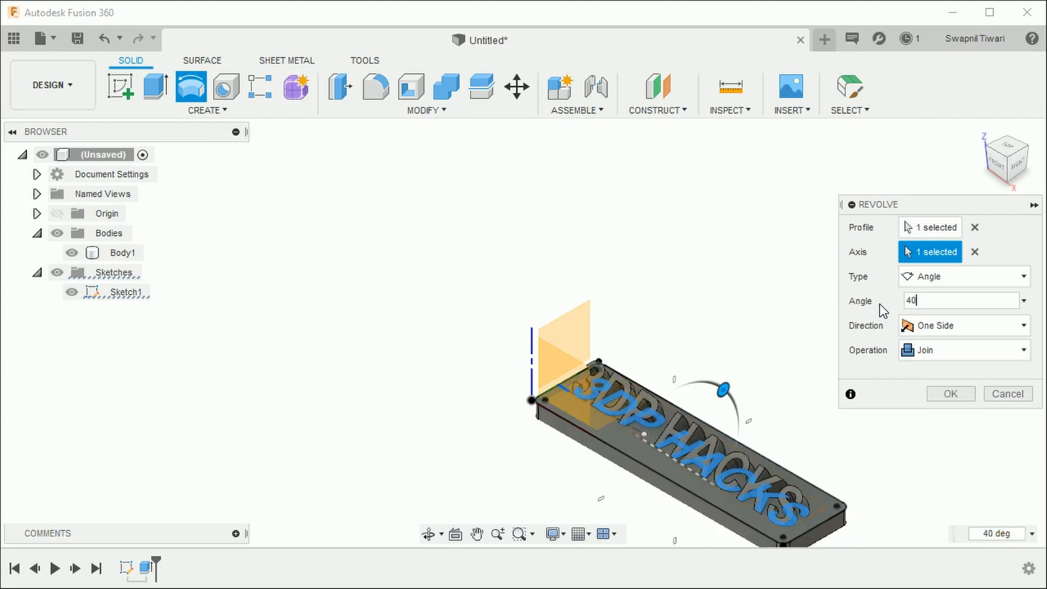
pyautogui.press('BackSpace')
pyautogui.press('BackSpace')
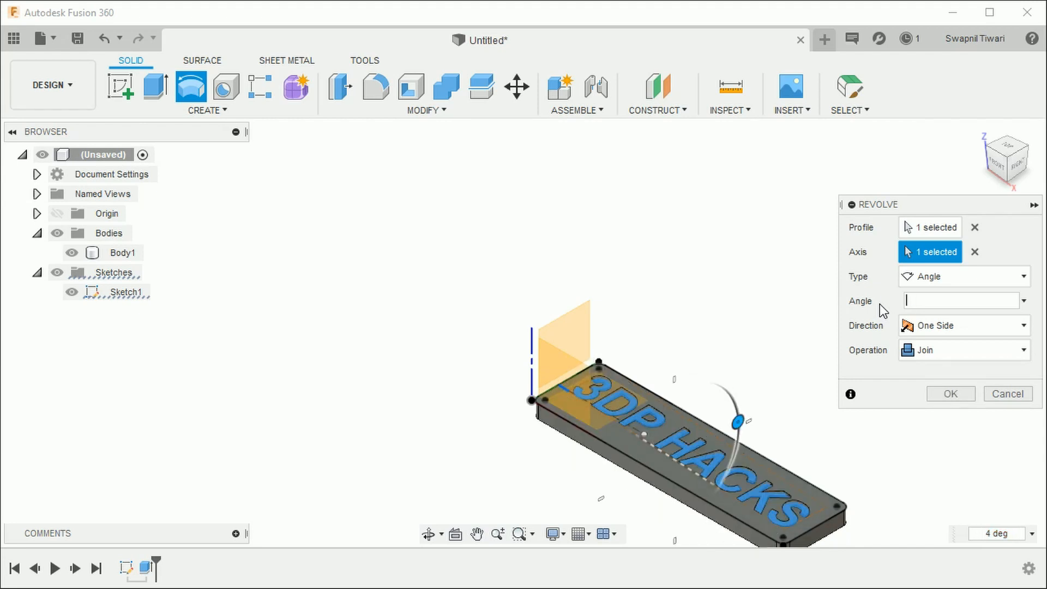
# - Complete the text revolve with a 60 degree angle and hide Sketch1
pyautogui.write('60')
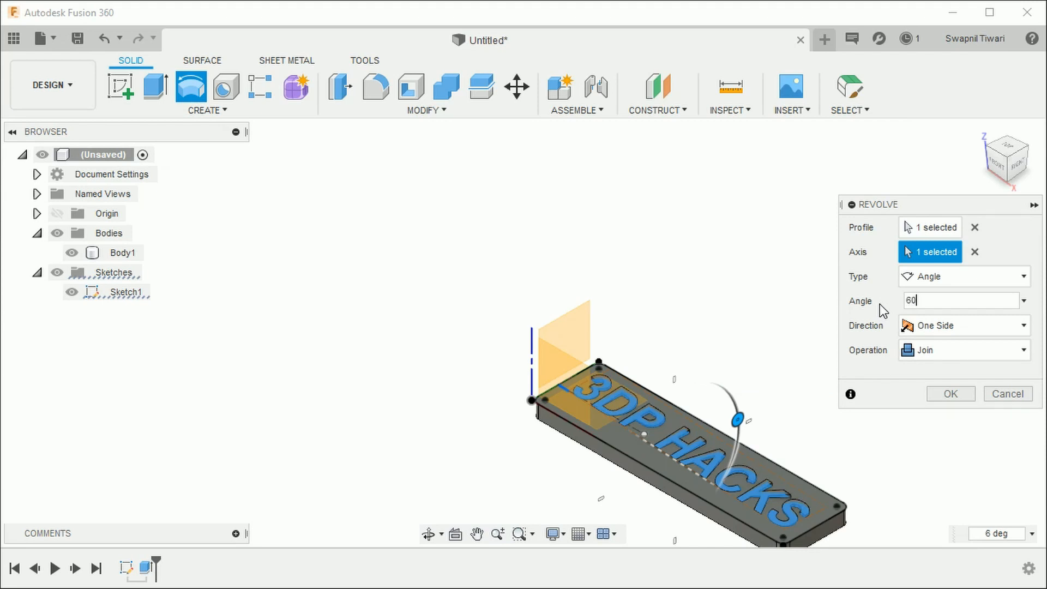
pyautogui.click(949, 392)
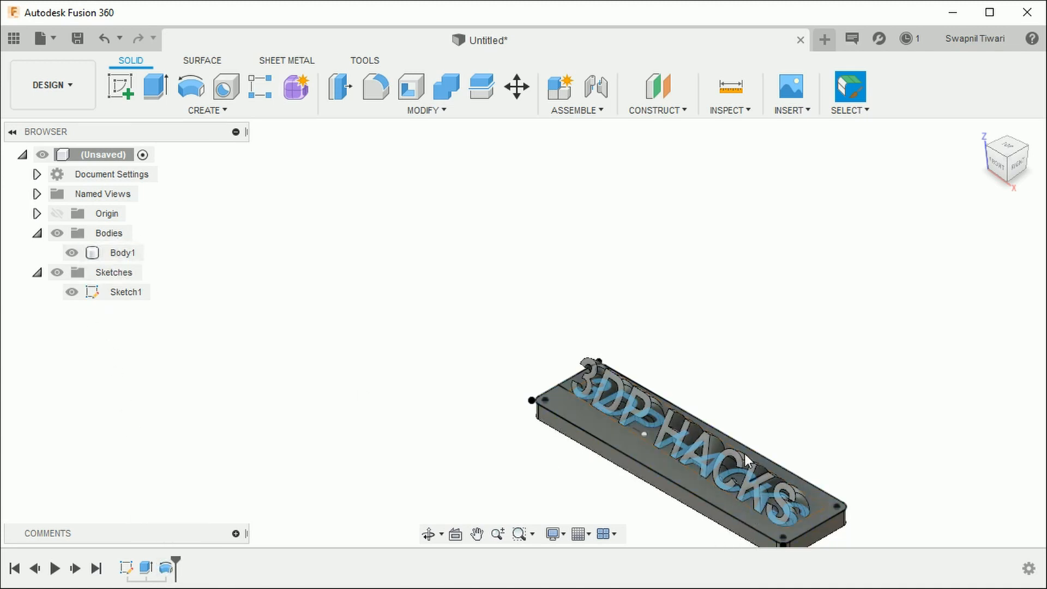
pyautogui.click(66, 296)
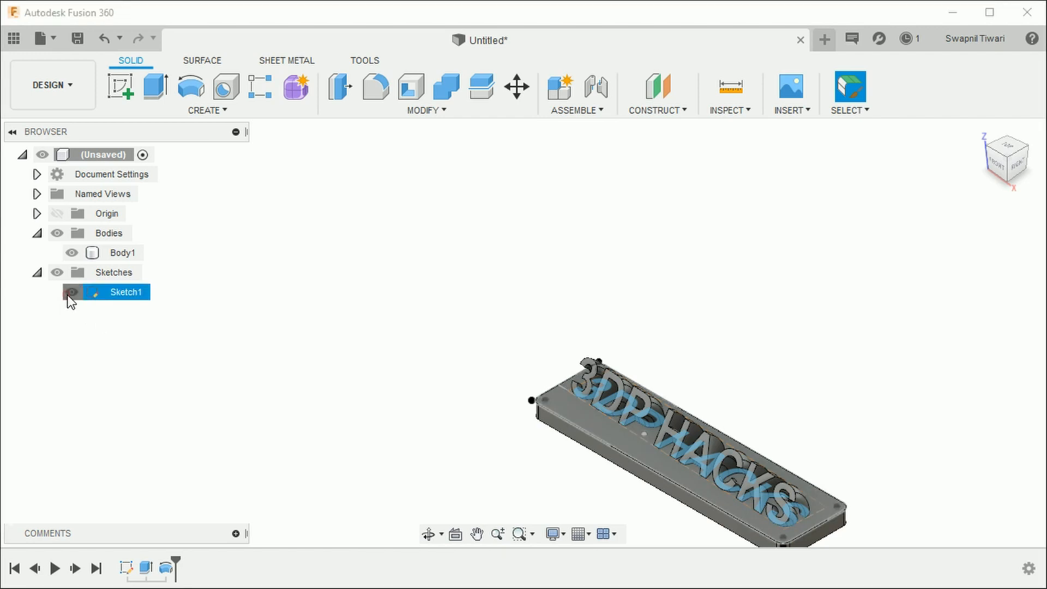
pyautogui.click(68, 295)
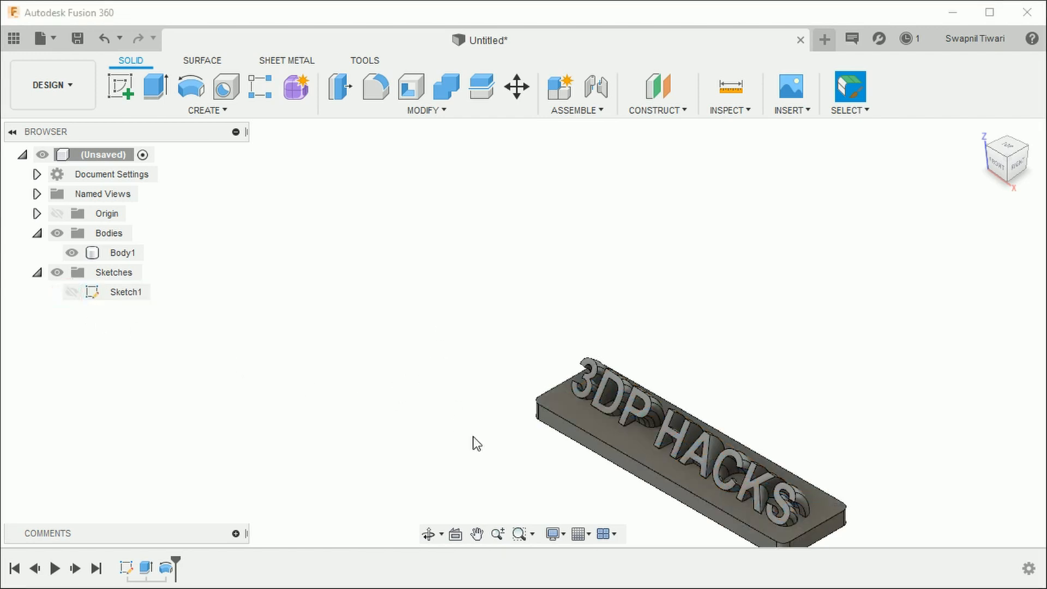
# - Chamfer the plate's top outer edge chain by 1.2 mm using the equal distance type
pyautogui.click(529, 538)
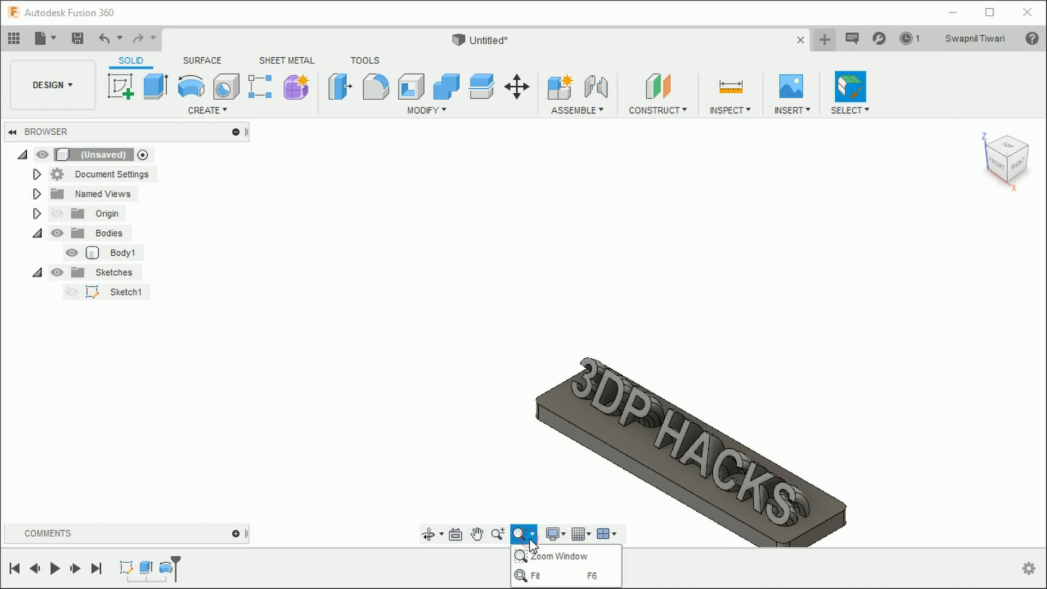
pyautogui.click(533, 575)
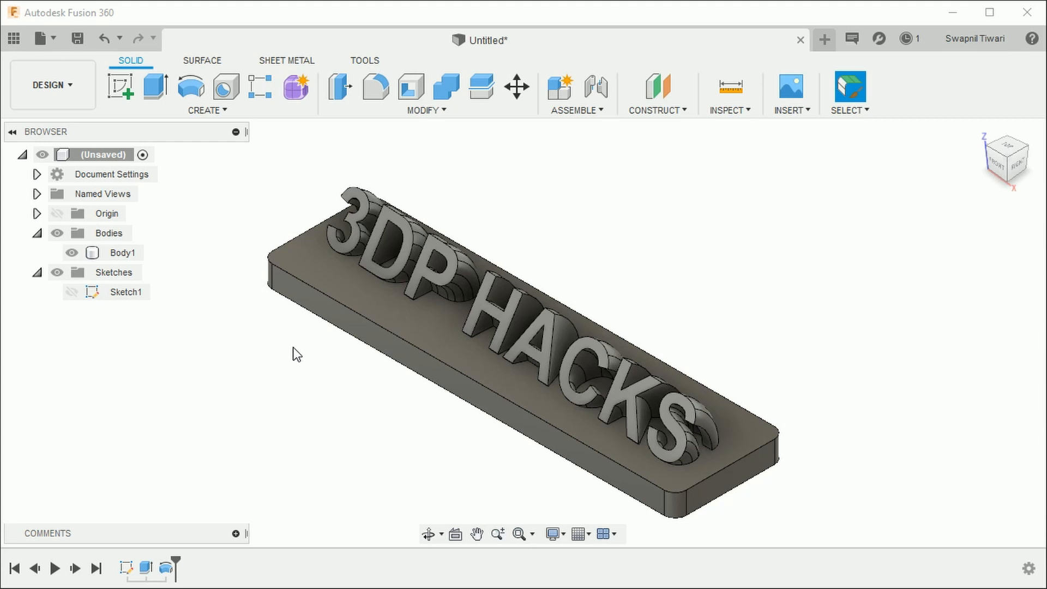
pyautogui.click(290, 302)
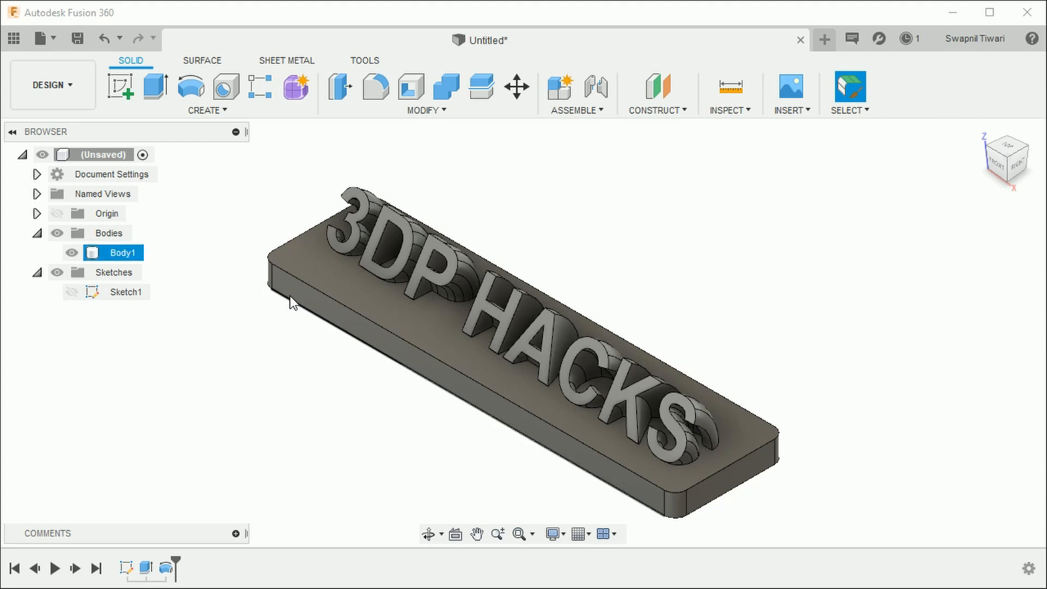
pyautogui.click(441, 108)
pyautogui.click(381, 175)
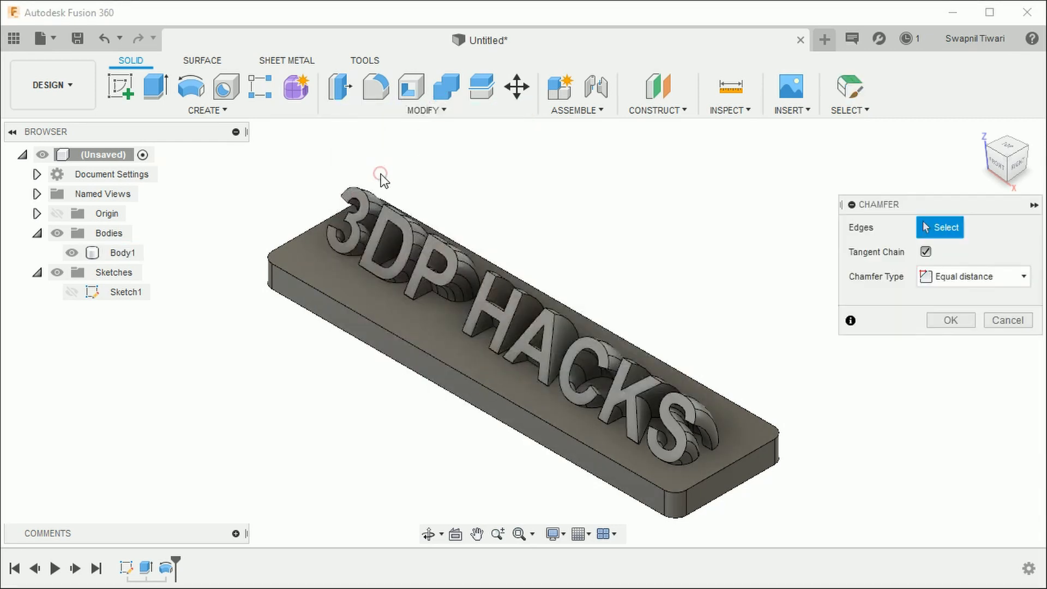
pyautogui.click(353, 311)
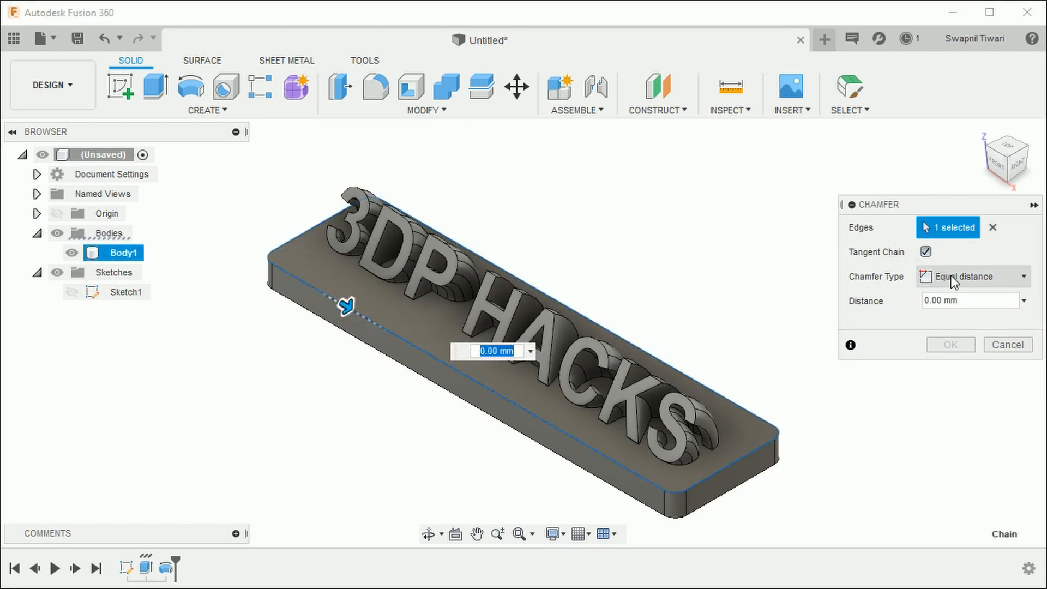
pyautogui.click(967, 299)
pyautogui.write('1')
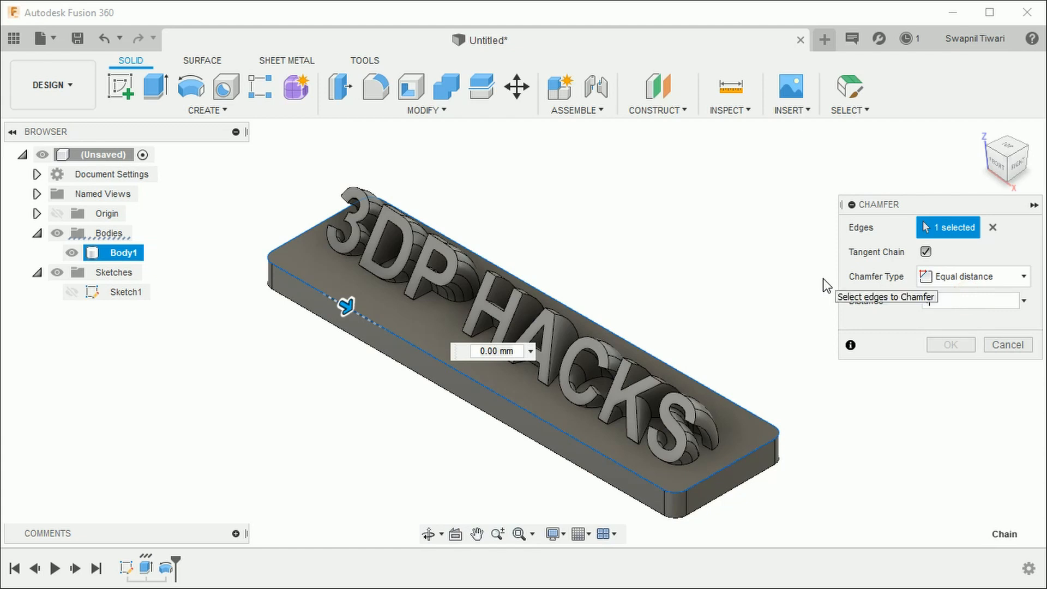
pyautogui.write('.2')
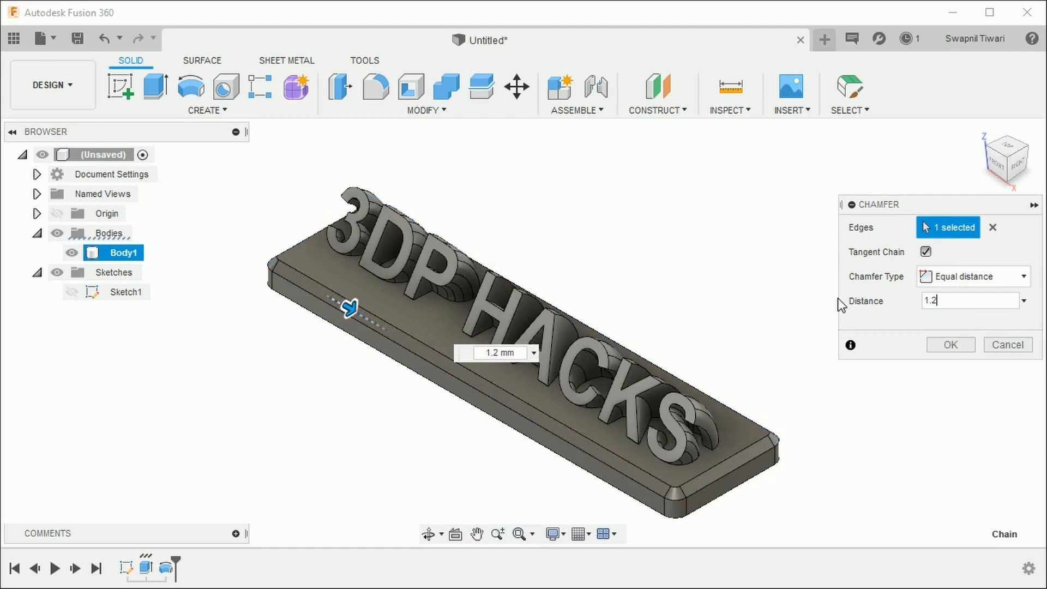
pyautogui.click(939, 344)
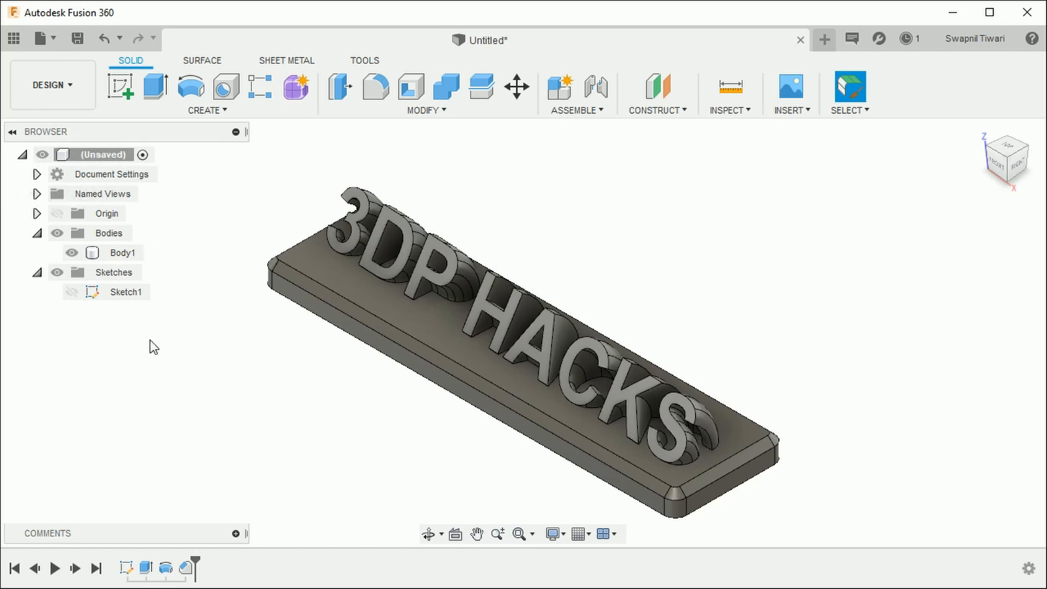
# - Export Body1 as a binary STL with high refinement, saving it as Nameplate in the 3DP Hacks NP folder
pyautogui.click(109, 252)
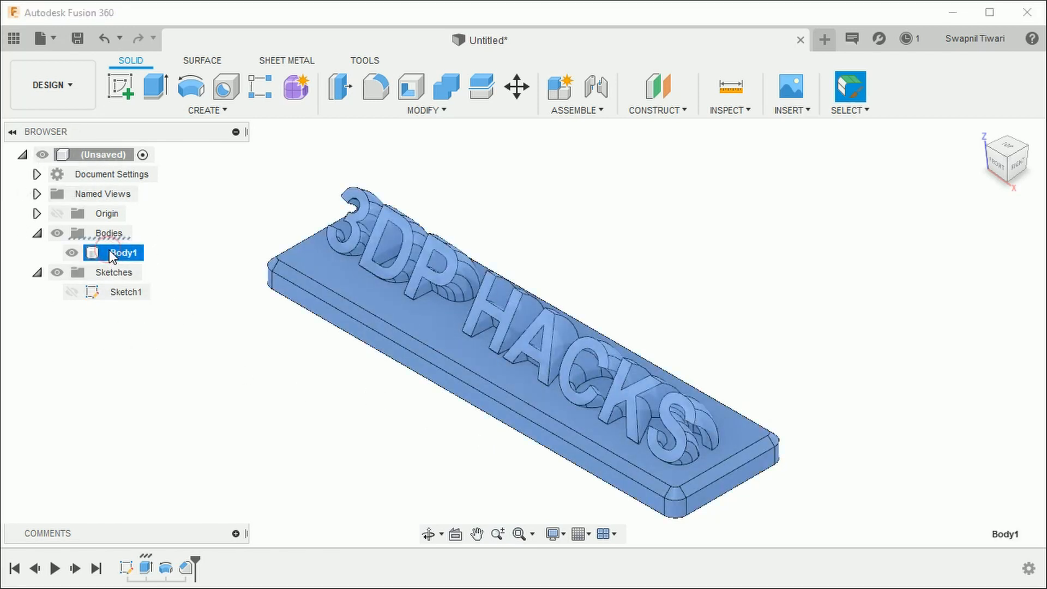
pyautogui.rightClick(110, 252)
pyautogui.click(176, 420)
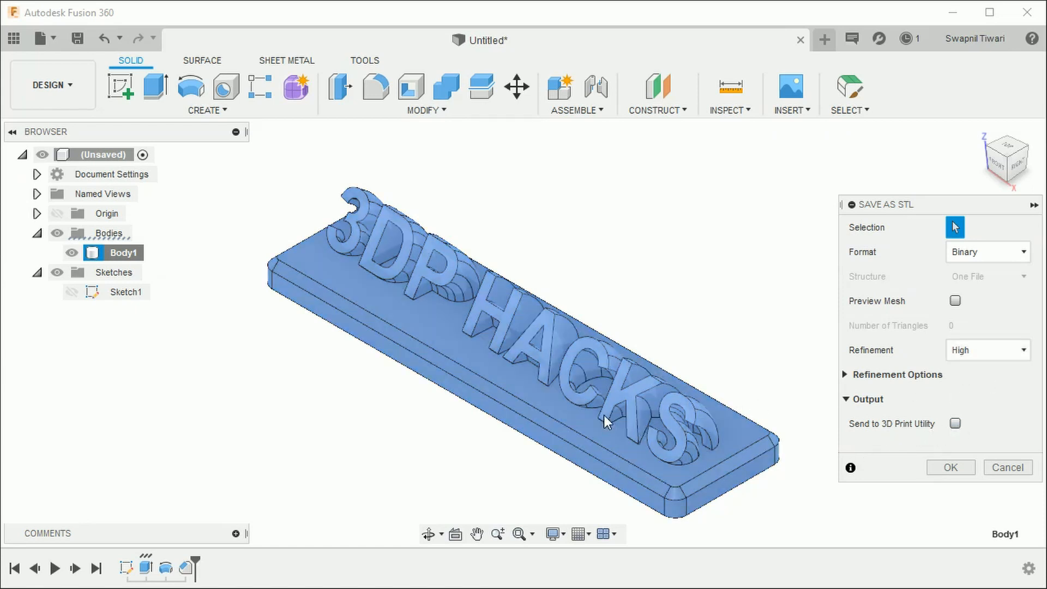
pyautogui.click(720, 414)
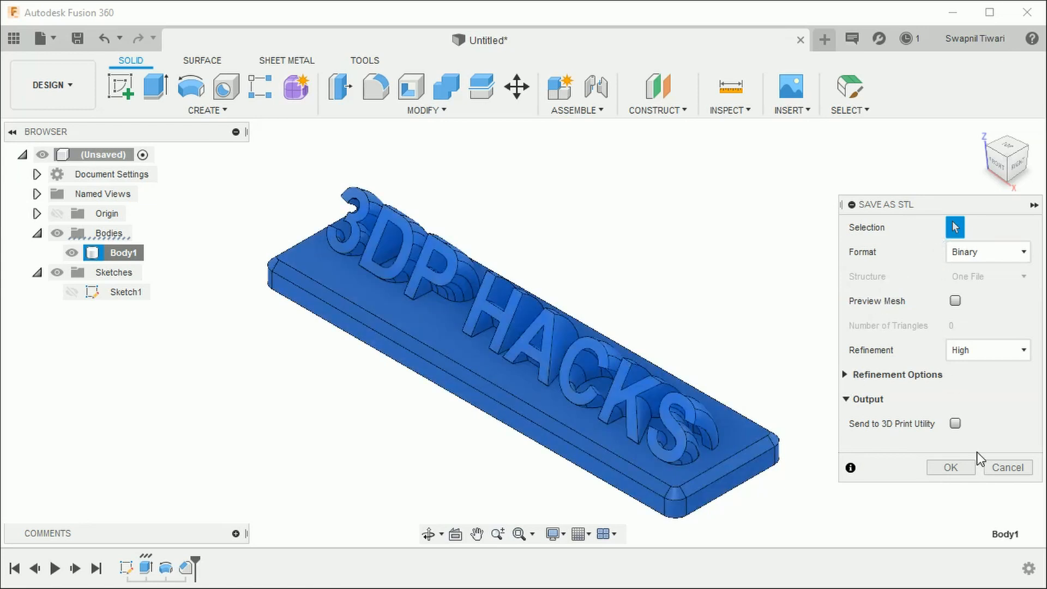
pyautogui.click(948, 468)
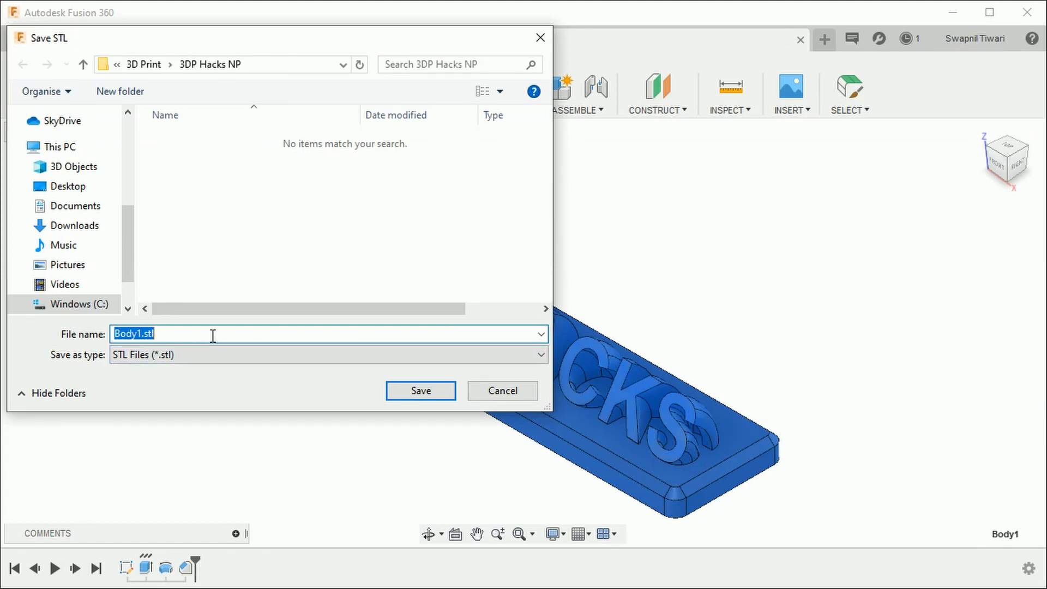
pyautogui.write('Nameplate')
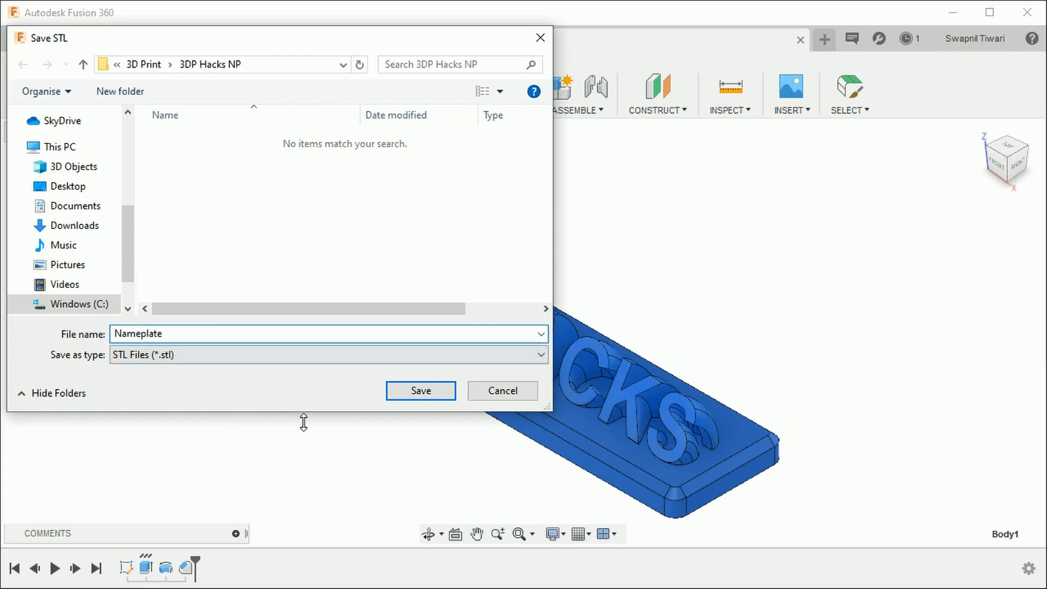
pyautogui.click(421, 390)
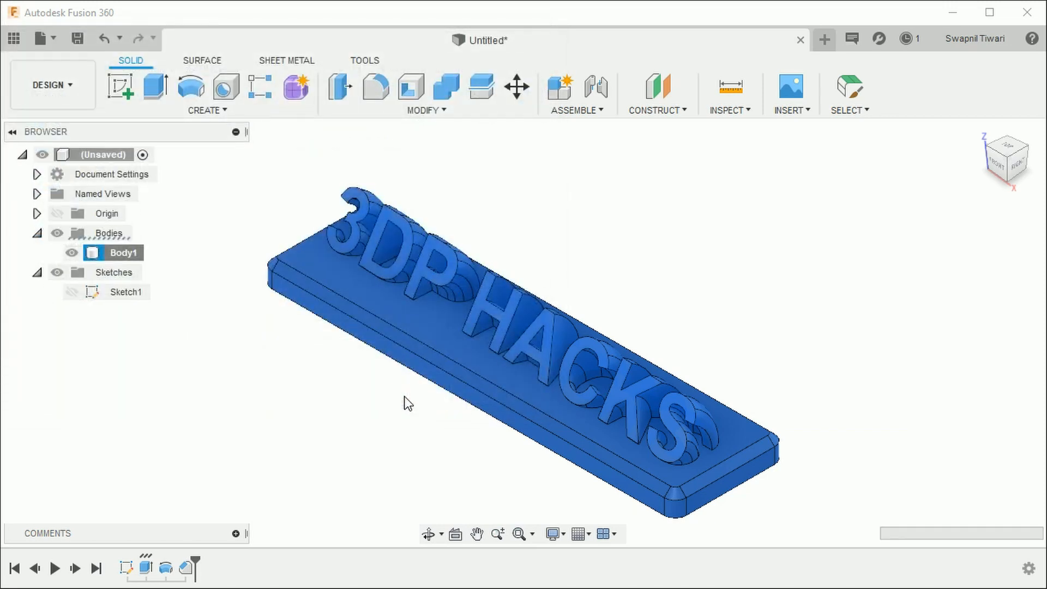
pyautogui.click(404, 402)
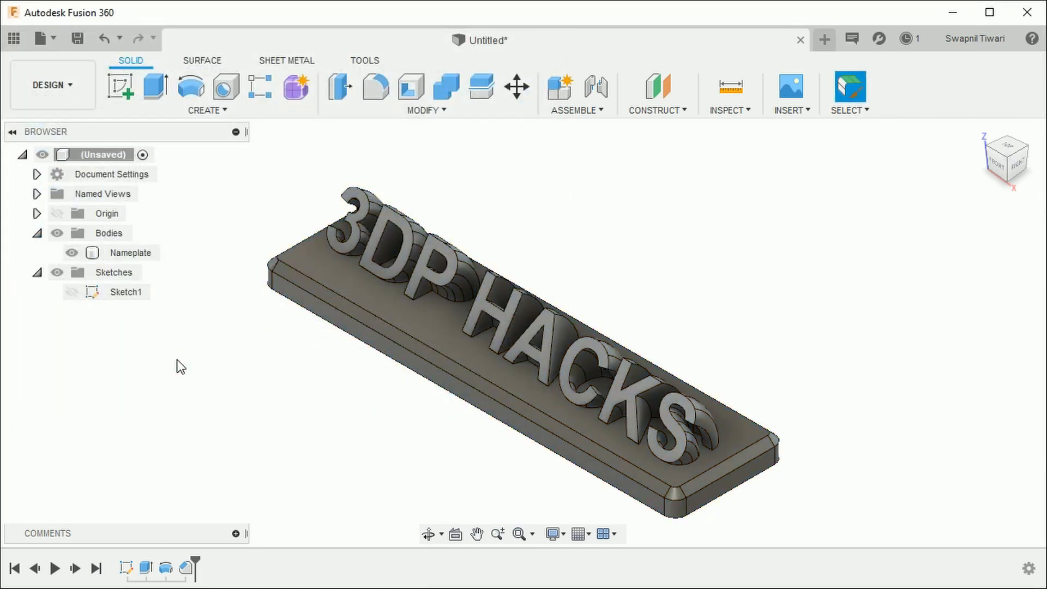